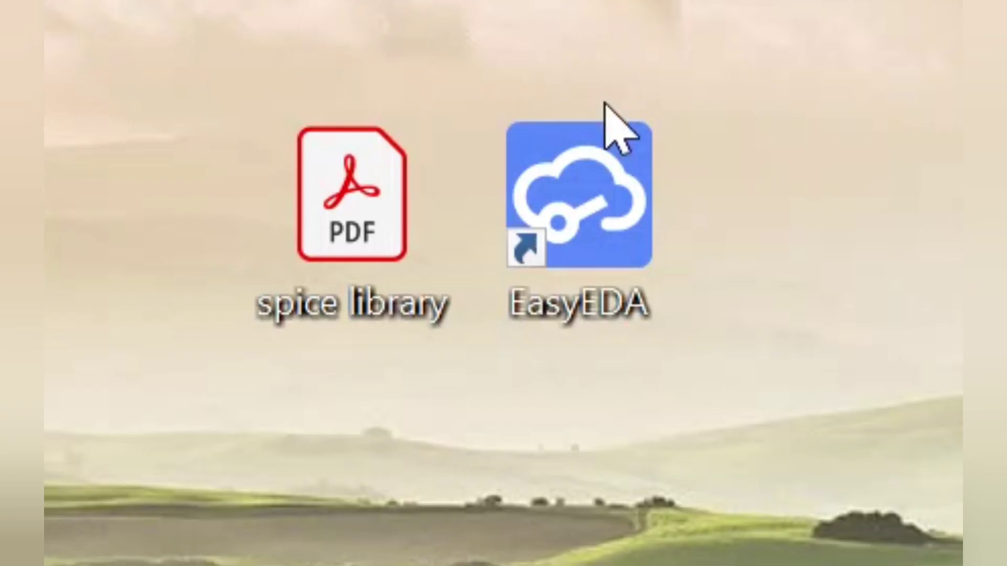
# Step: Open EasyEDA and log in with the Google account
pyautogui.doubleClick(604, 155)
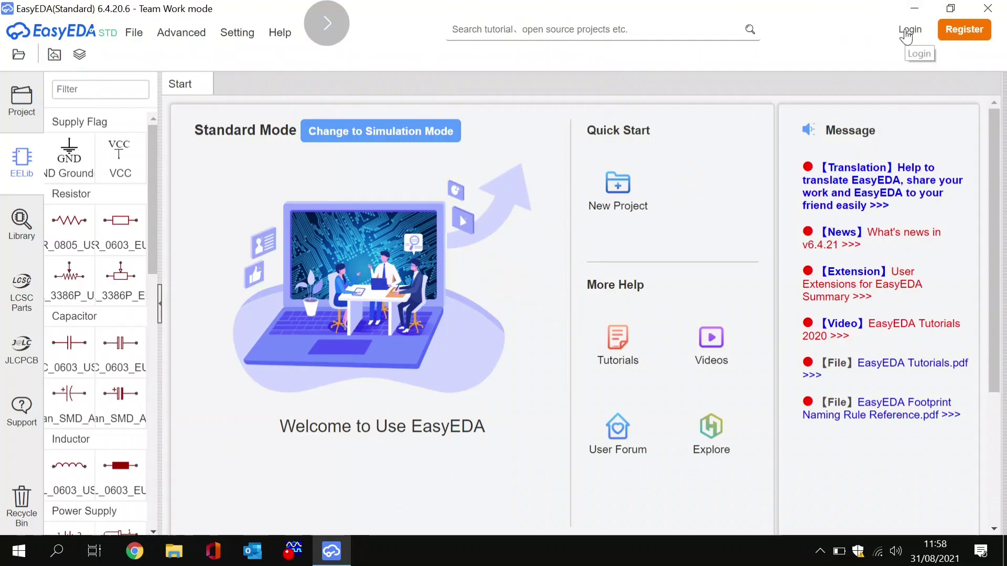
pyautogui.click(626, 121)
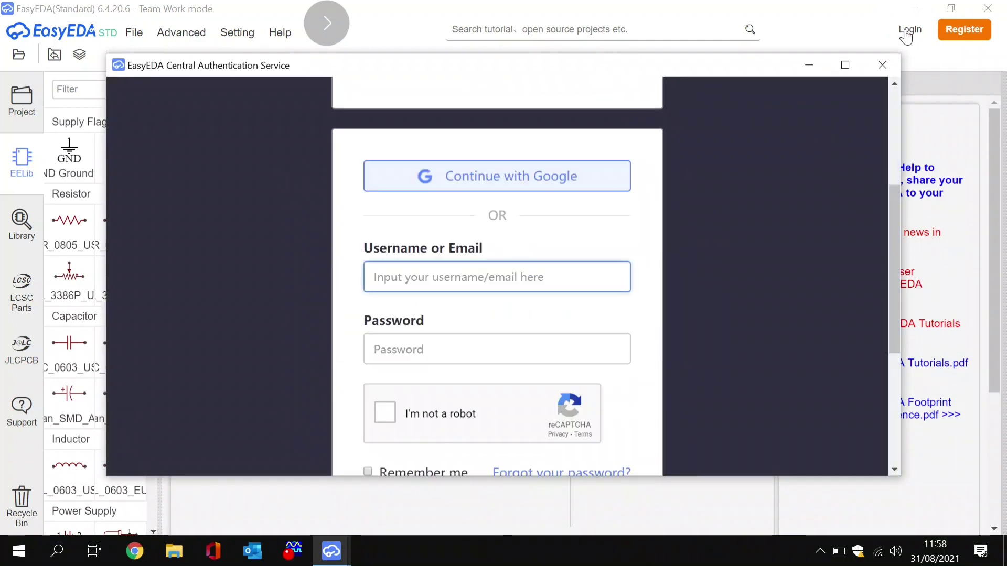
pyautogui.click(497, 181)
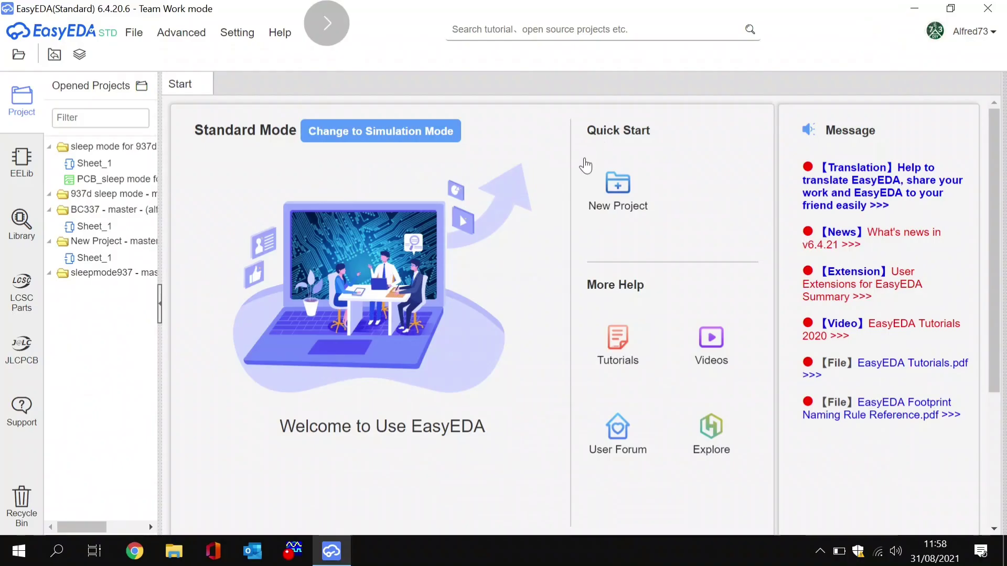
# Step: Create and save a new project titled "937d sleep mod" with an empty description
pyautogui.click(617, 190)
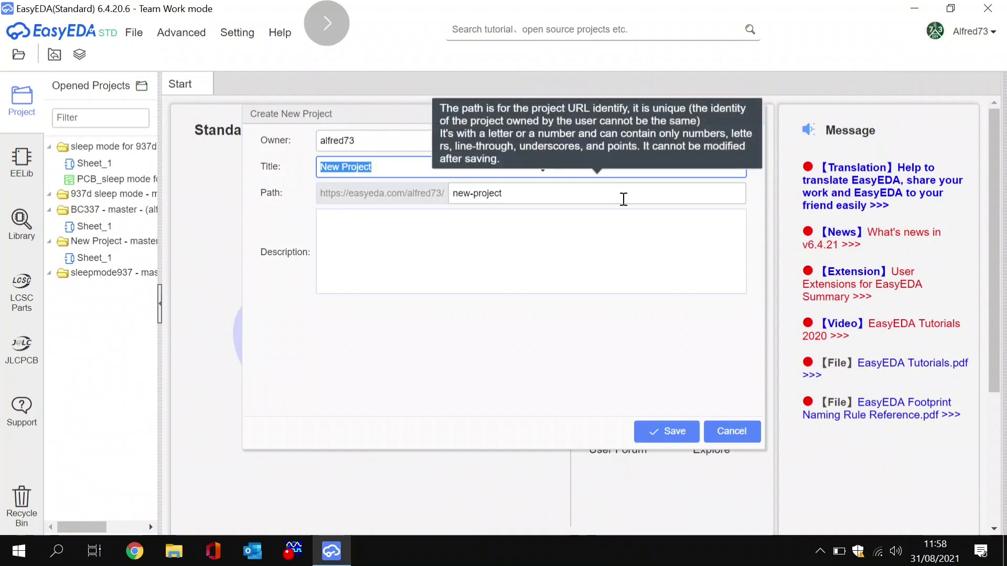
pyautogui.write('937')
pyautogui.write('d')
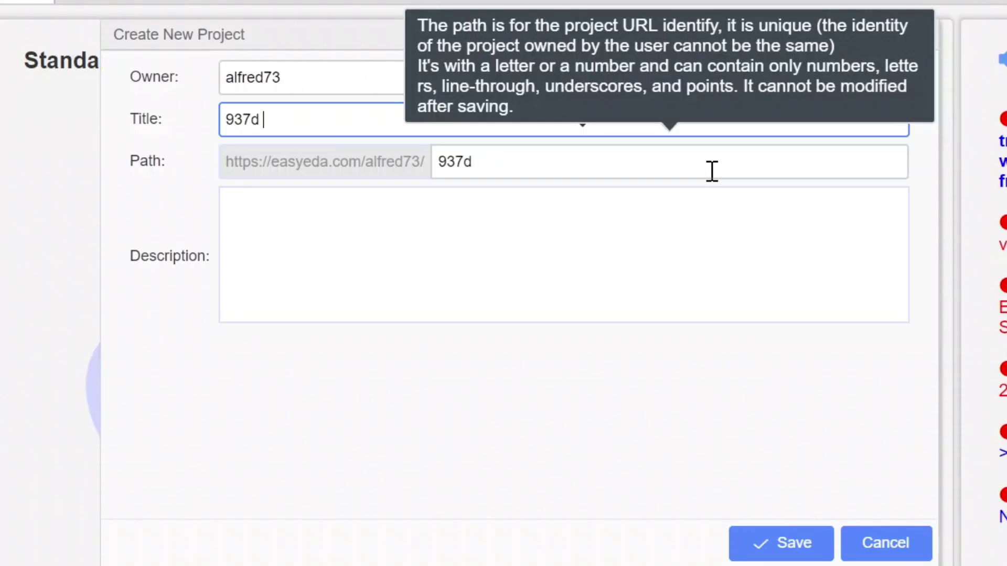
pyautogui.write(' sleep ')
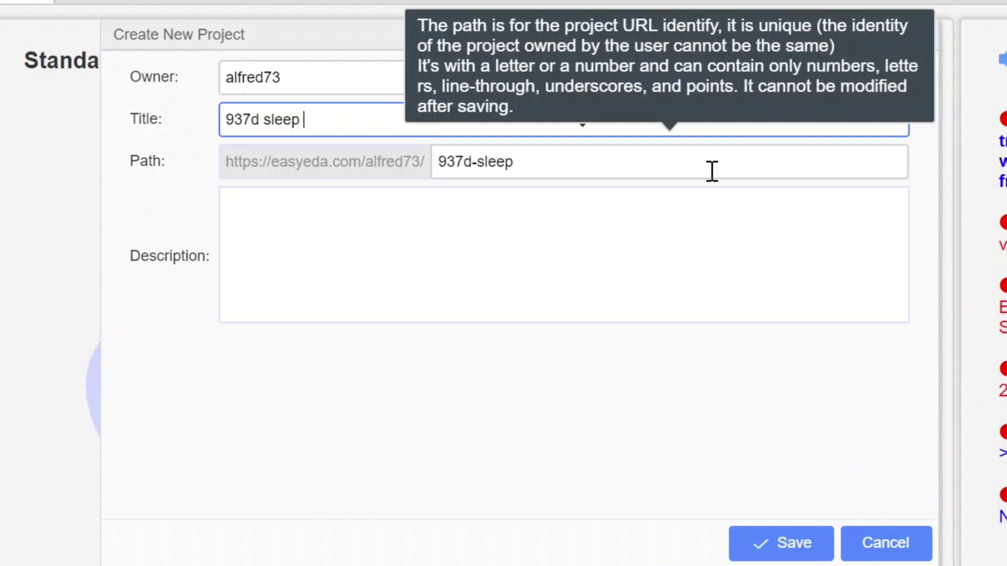
pyautogui.write('mod')
pyautogui.click(713, 246)
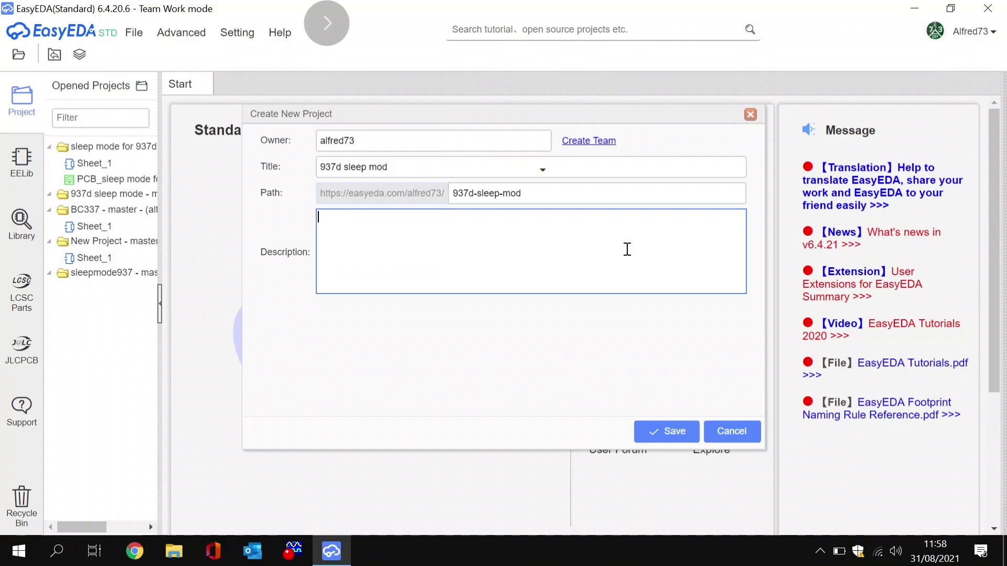
pyautogui.click(661, 433)
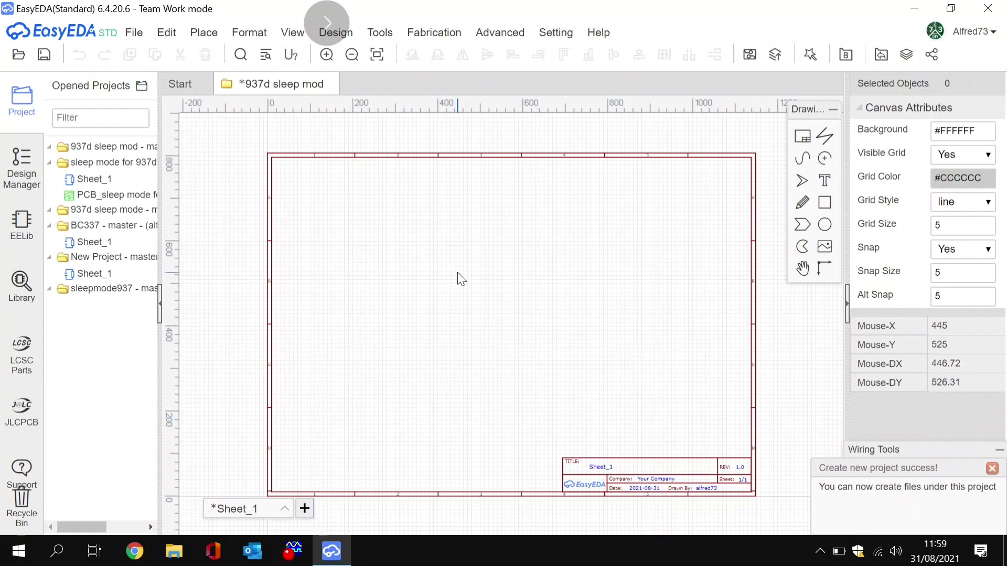
# Step: Resize the schematic sheet frame to a width of 500 and a height of 500
pyautogui.click(744, 322)
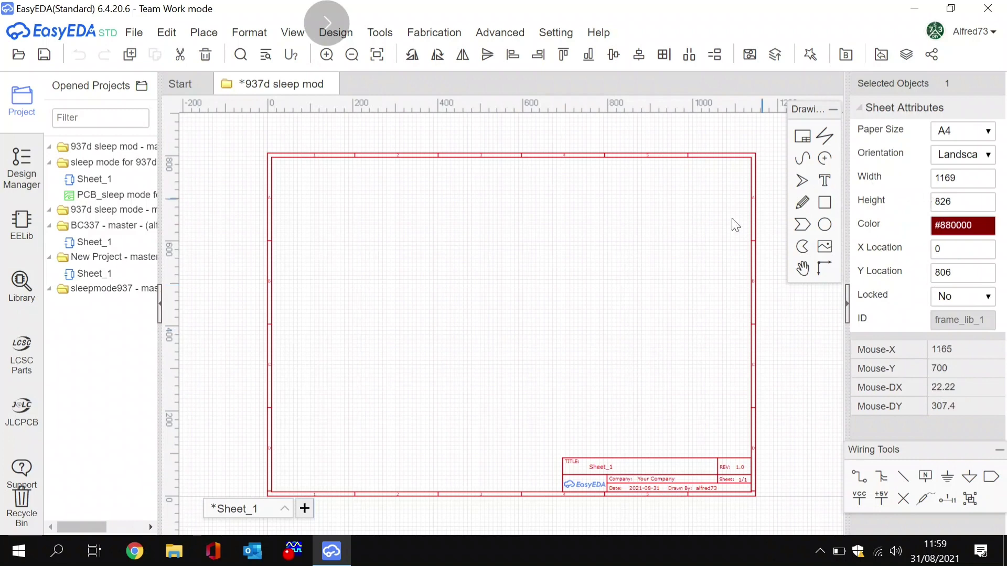
pyautogui.doubleClick(944, 179)
pyautogui.write('5')
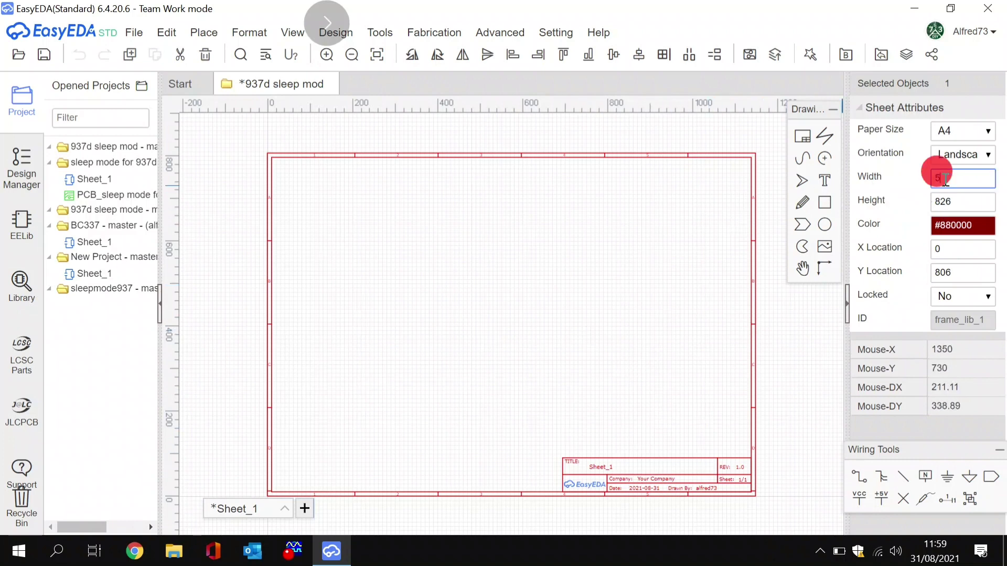
pyautogui.write('0')
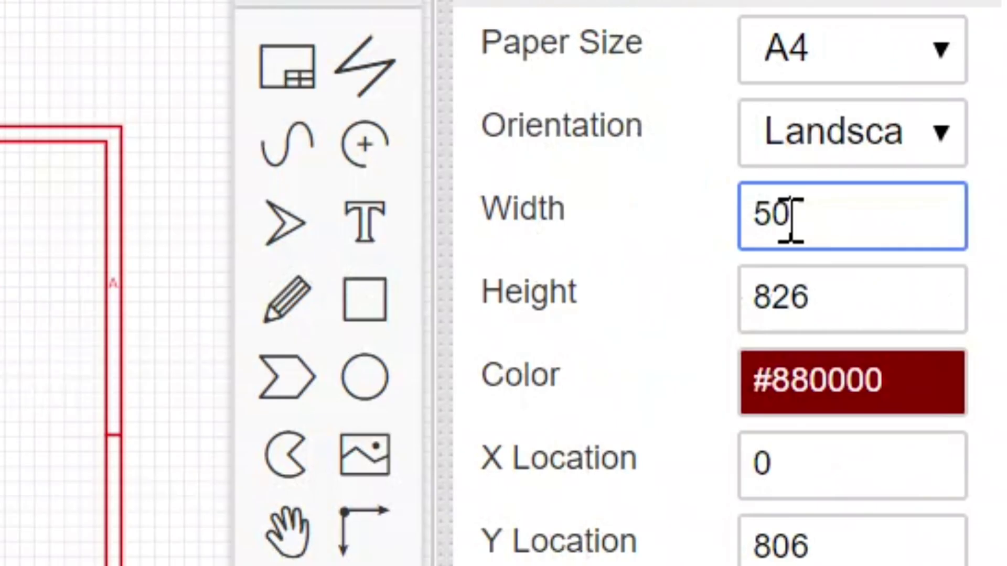
pyautogui.write('0')
pyautogui.doubleClick(779, 305)
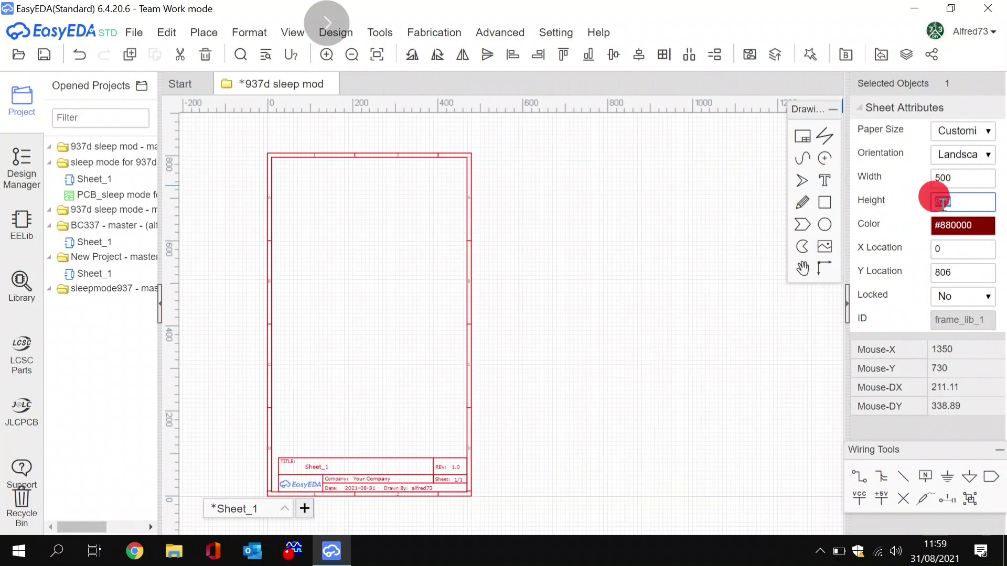
pyautogui.write('500')
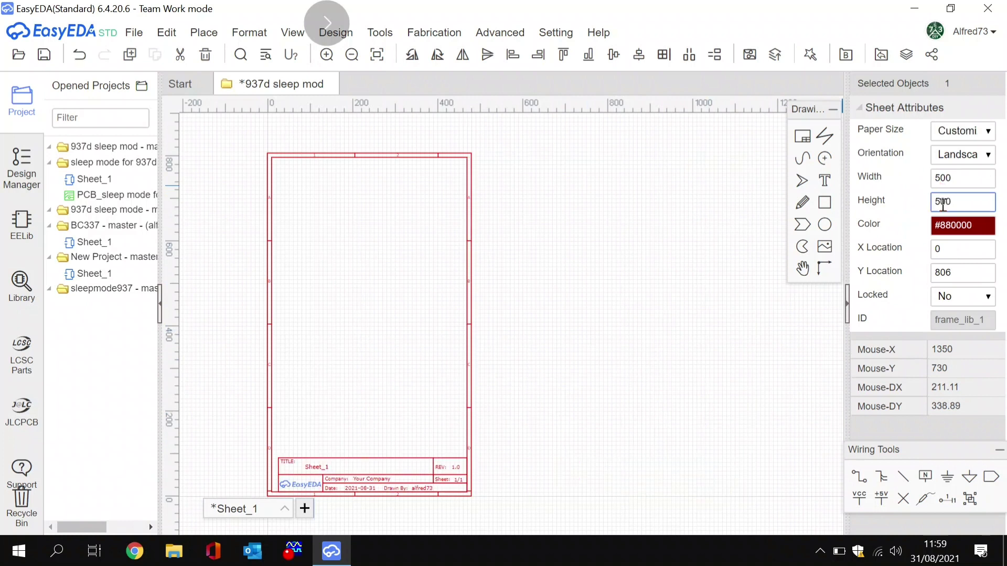
pyautogui.press('Return')
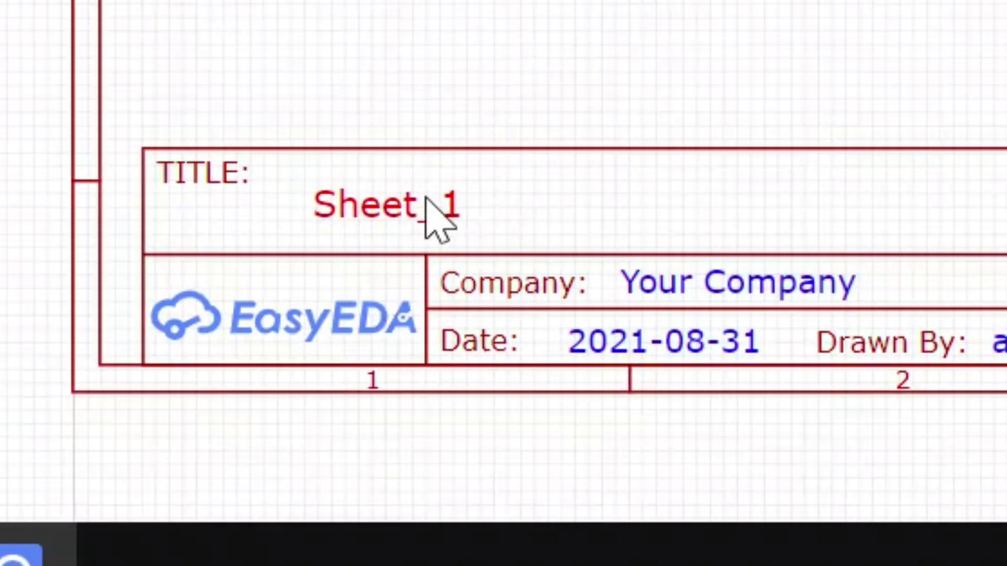
# Step: Try to change the sheet title in the title block to "937d sleep mod"
pyautogui.click(425, 204)
pyautogui.doubleClick(426, 204)
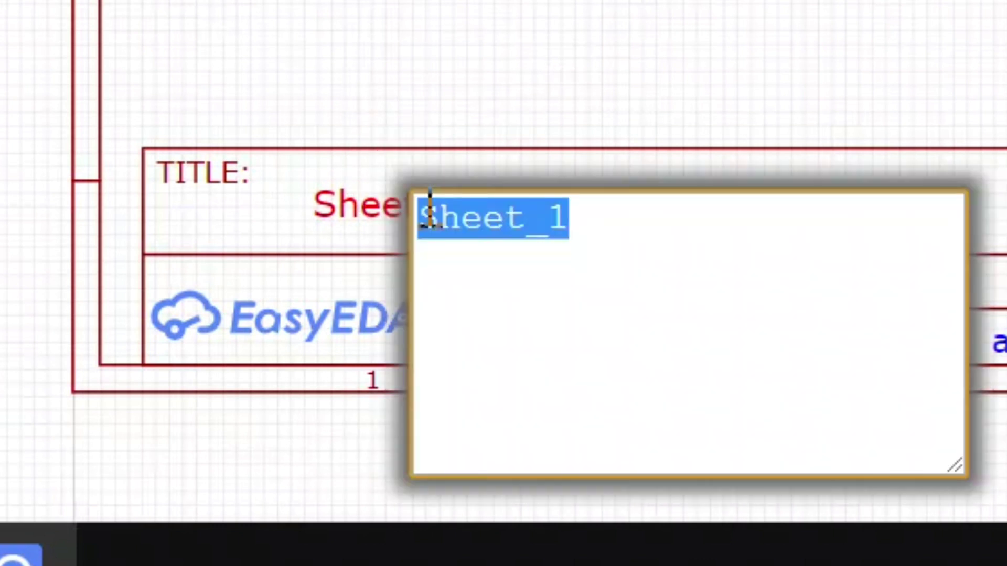
pyautogui.press('BackSpace')
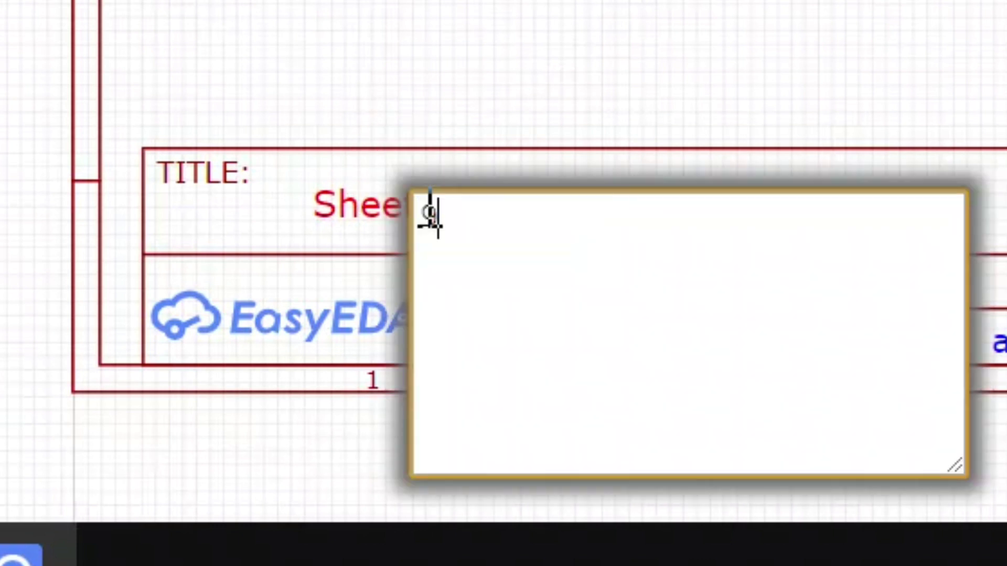
pyautogui.write('9371')
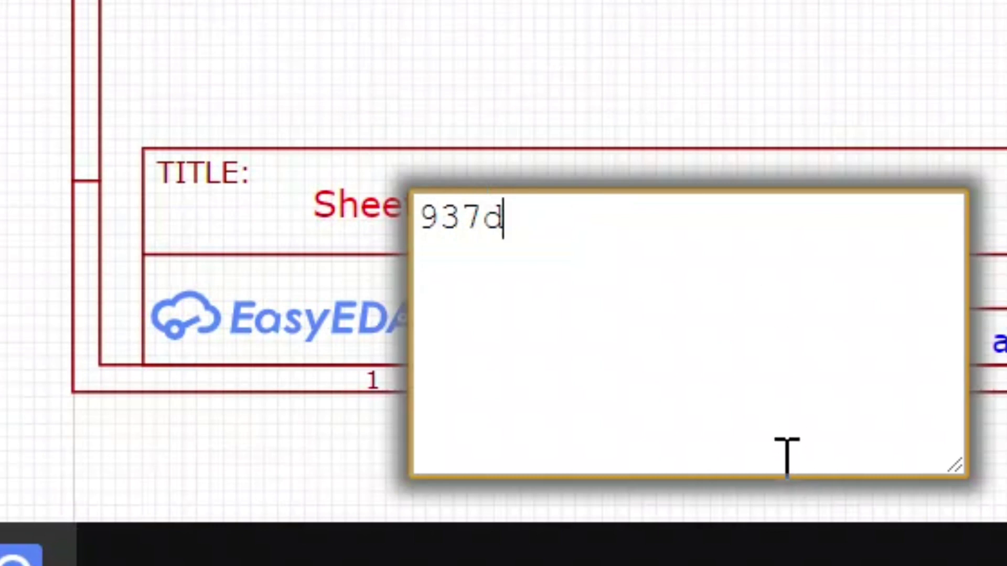
pyautogui.write(' sleep mod')
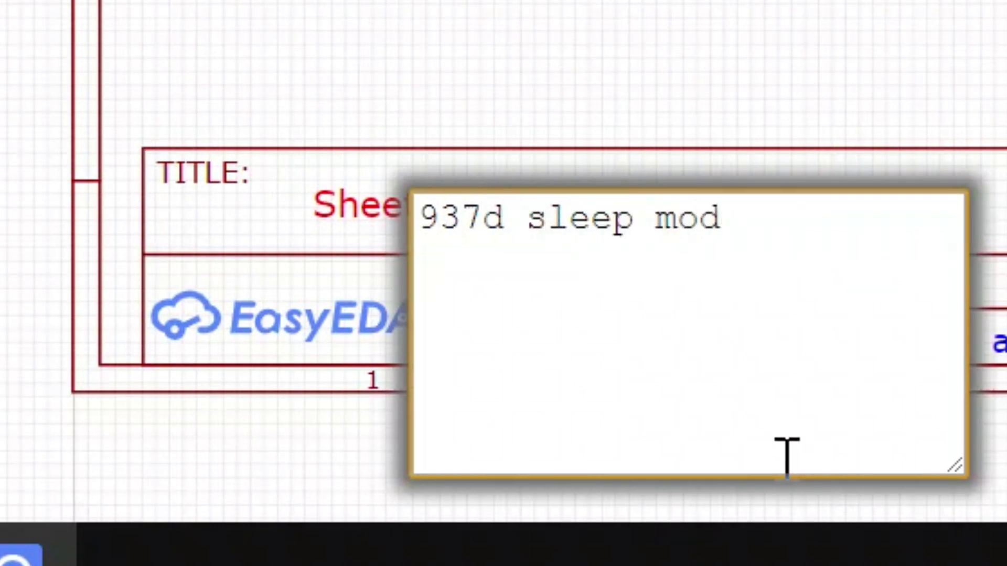
pyautogui.press('Return')
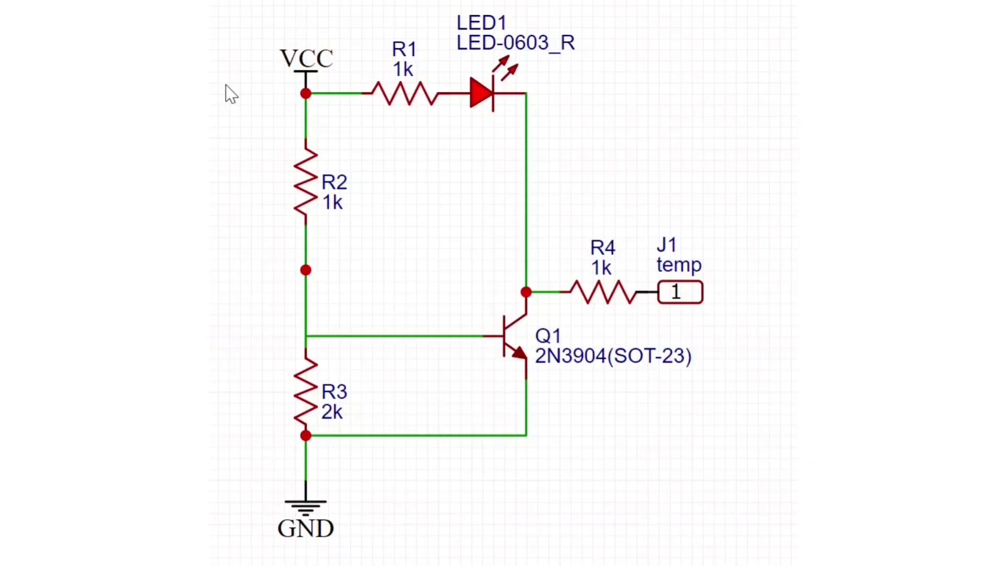
pyautogui.click(304, 76)
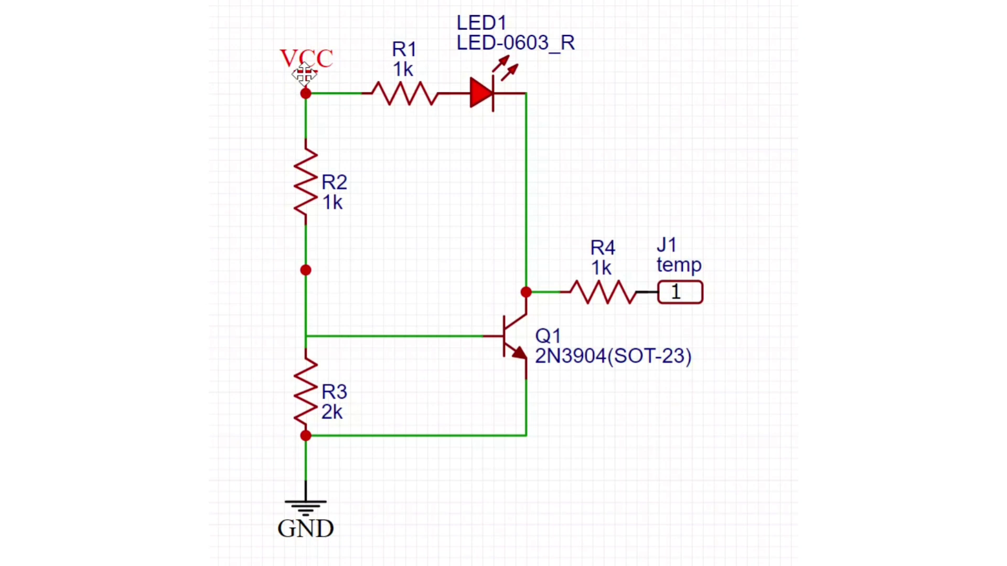
pyautogui.click(252, 203)
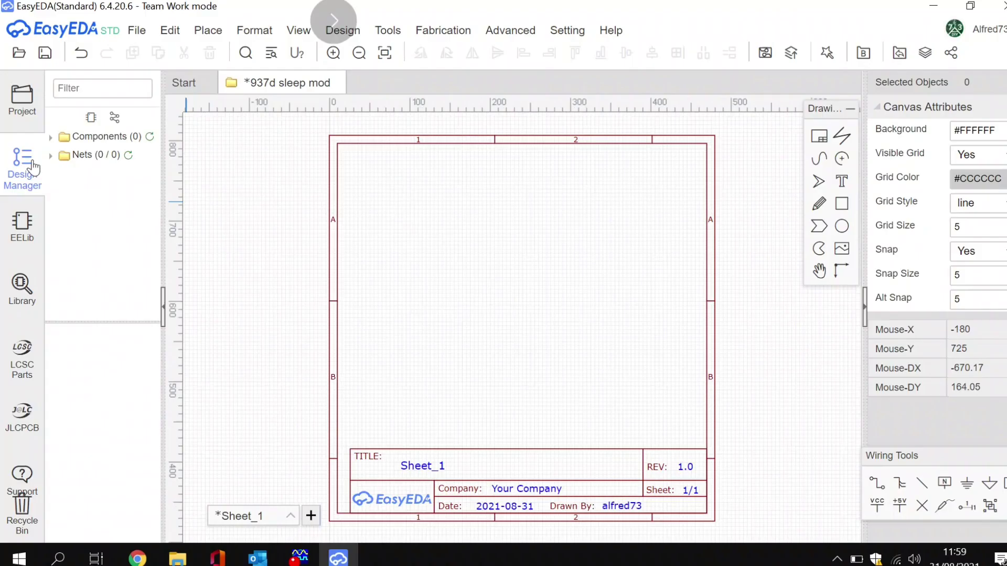
# Step: Place a GND ground symbol from the EELib components near the middle of the sheet
pyautogui.click(23, 223)
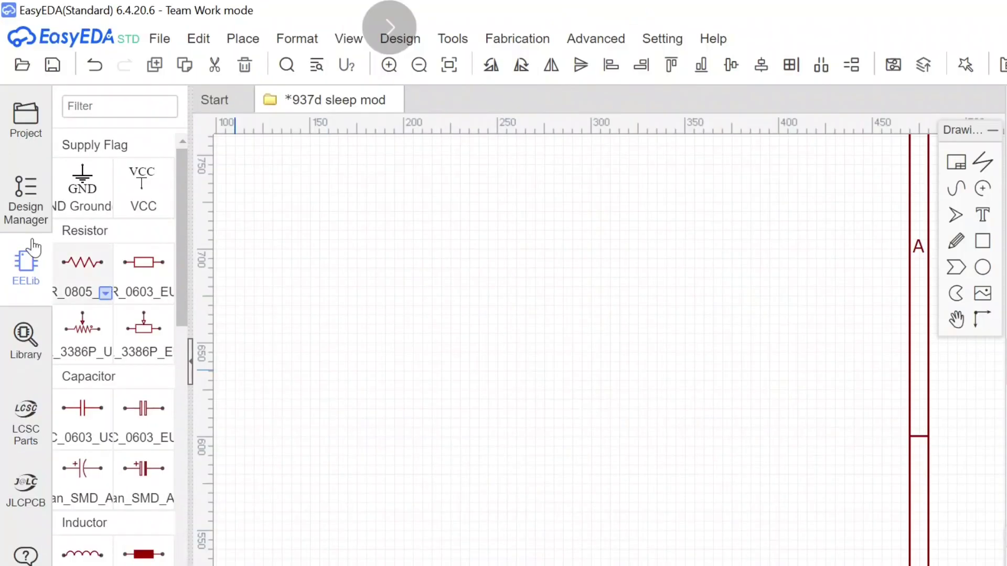
pyautogui.click(161, 202)
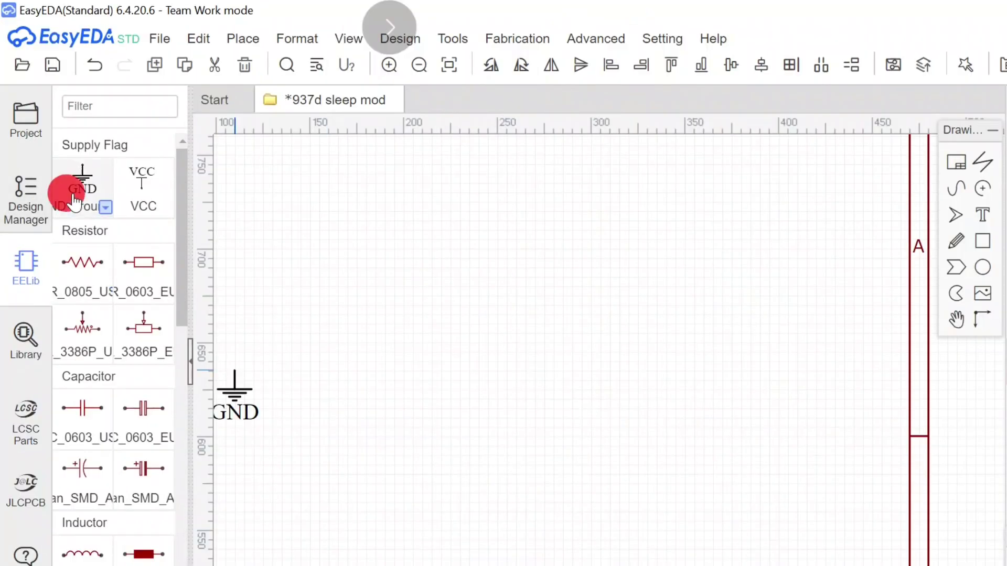
pyautogui.click(497, 532)
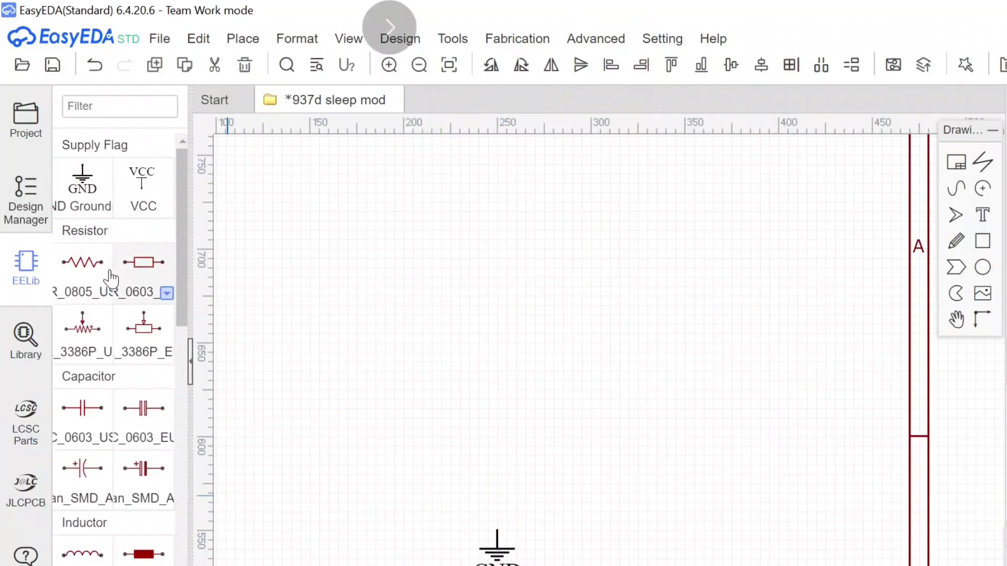
# Step: Place two vertical 1k US-style R_0805 resistors, one above the other, in line with the GND symbol
pyautogui.click(88, 269)
pyautogui.click(505, 299)
pyautogui.click(67, 266)
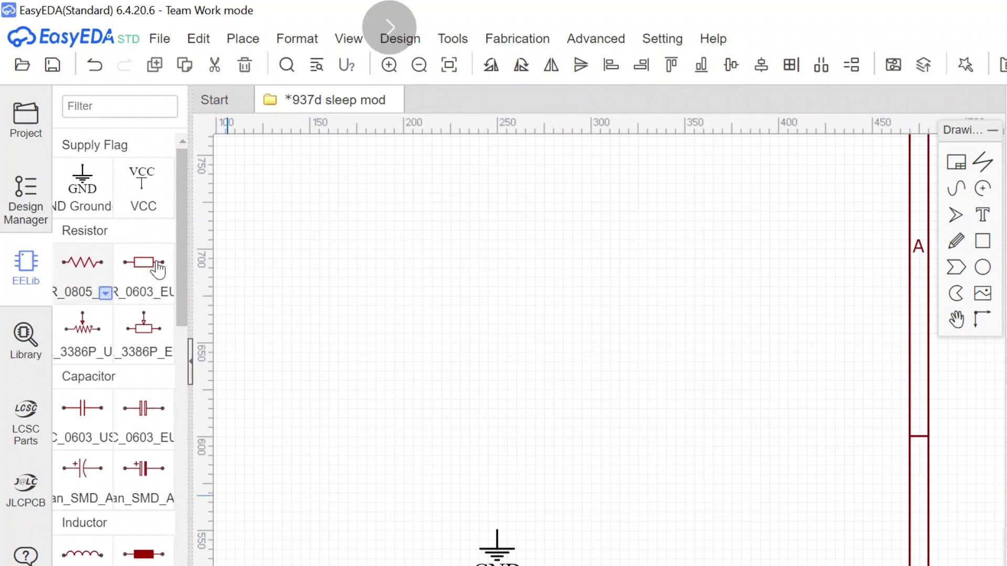
pyautogui.press('space')
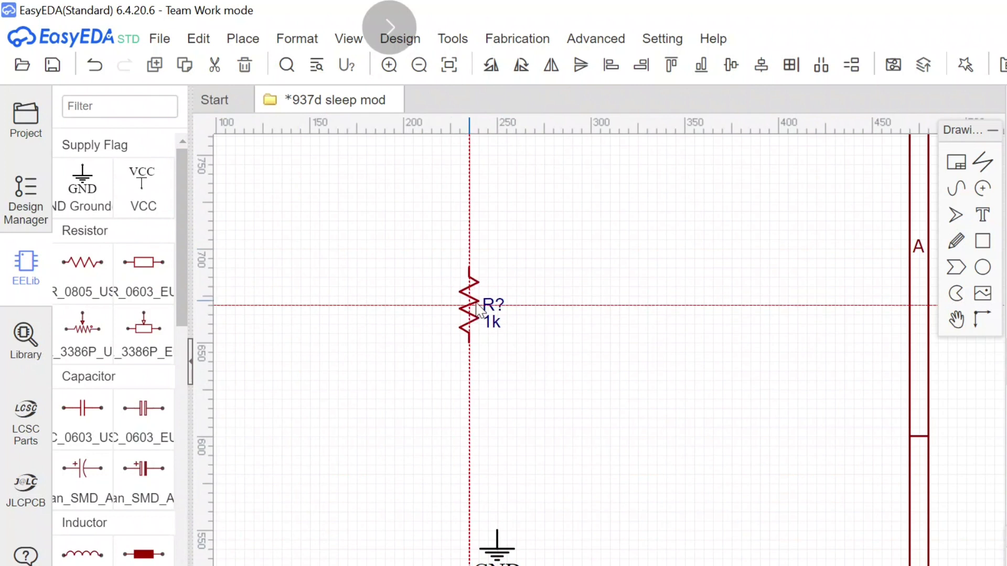
pyautogui.moveTo(488, 310)
pyautogui.mouseDown()
pyautogui.moveTo(493, 443)
pyautogui.moveTo(496, 303)
pyautogui.mouseUp()
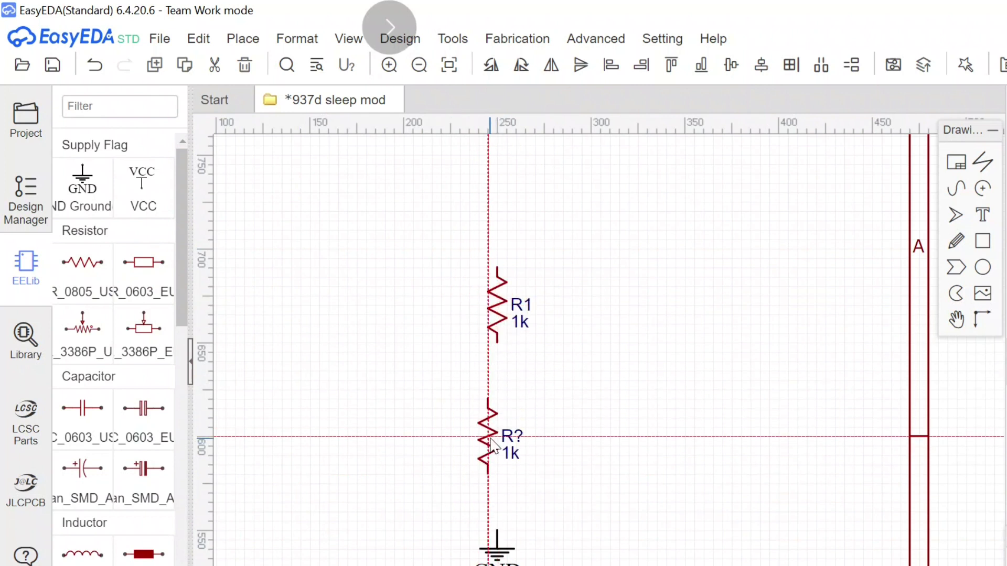
pyautogui.click(495, 438)
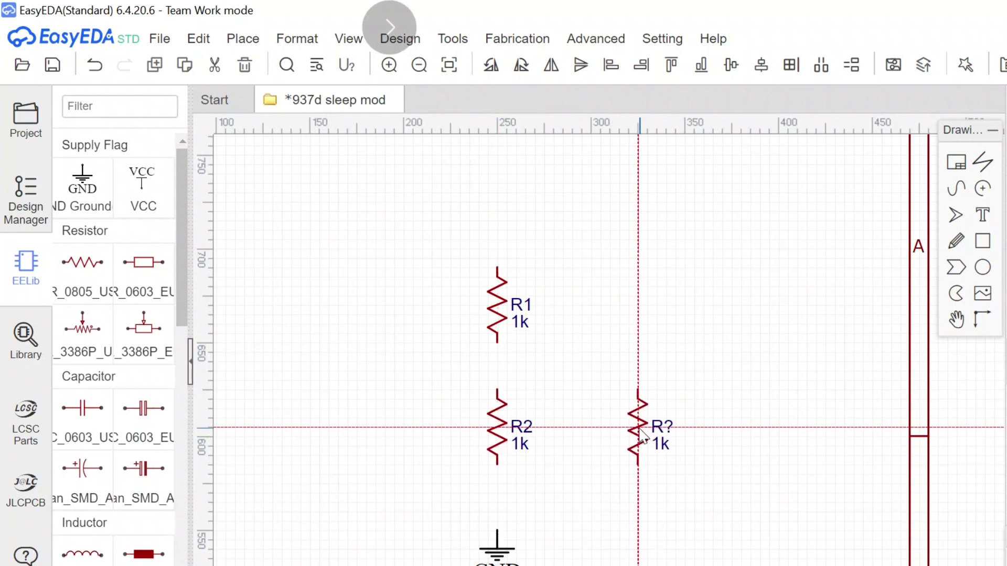
# Step: Place two horizontal 1k resistors, one above the vertical pair and one farther right, and finish resistor placement
pyautogui.press('space')
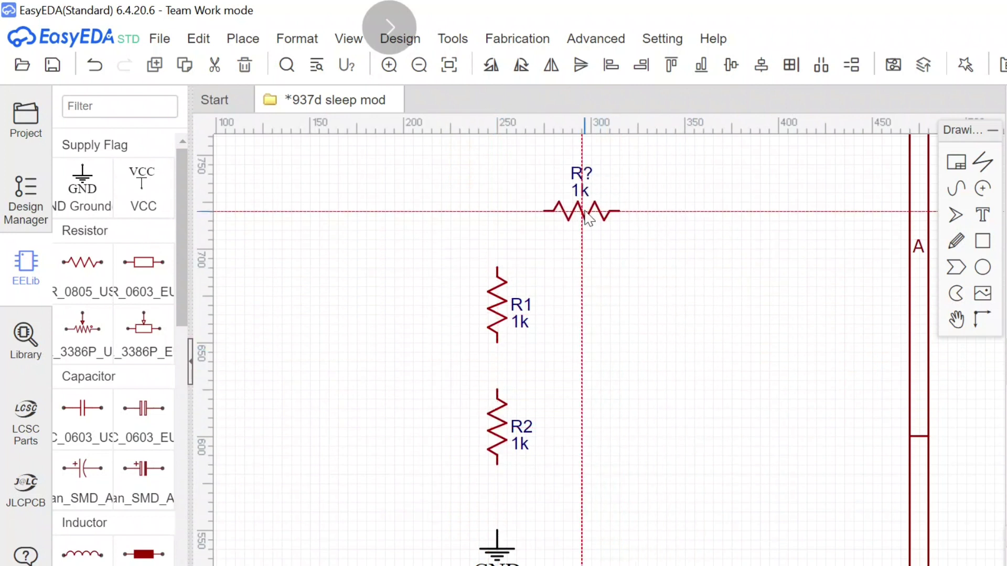
pyautogui.click(565, 214)
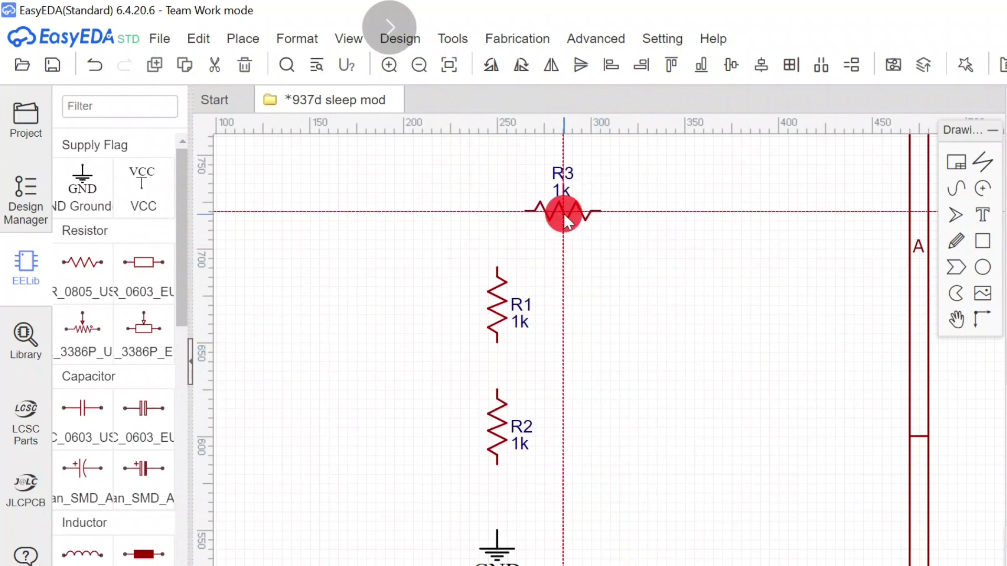
pyautogui.click(764, 315)
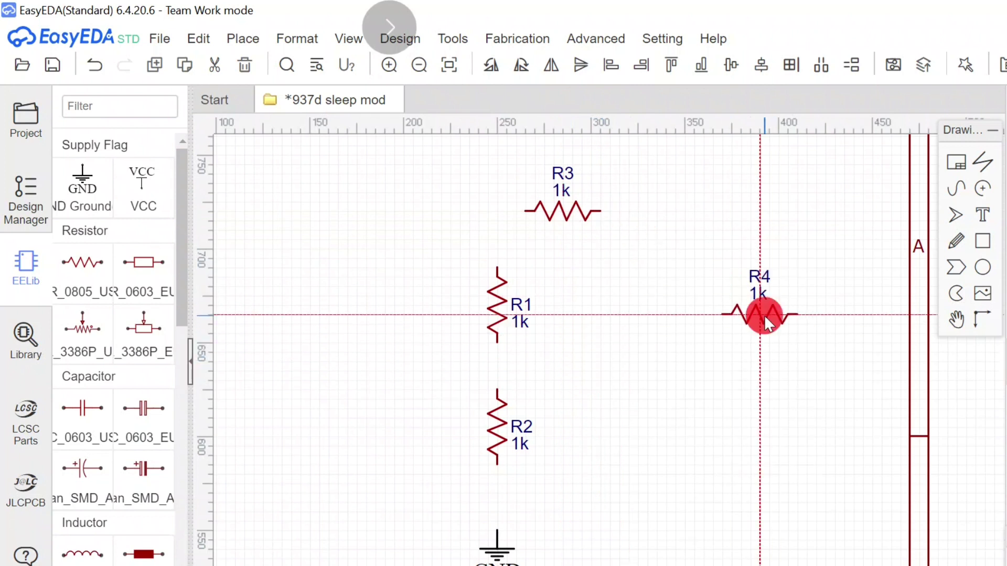
pyautogui.press('Escape')
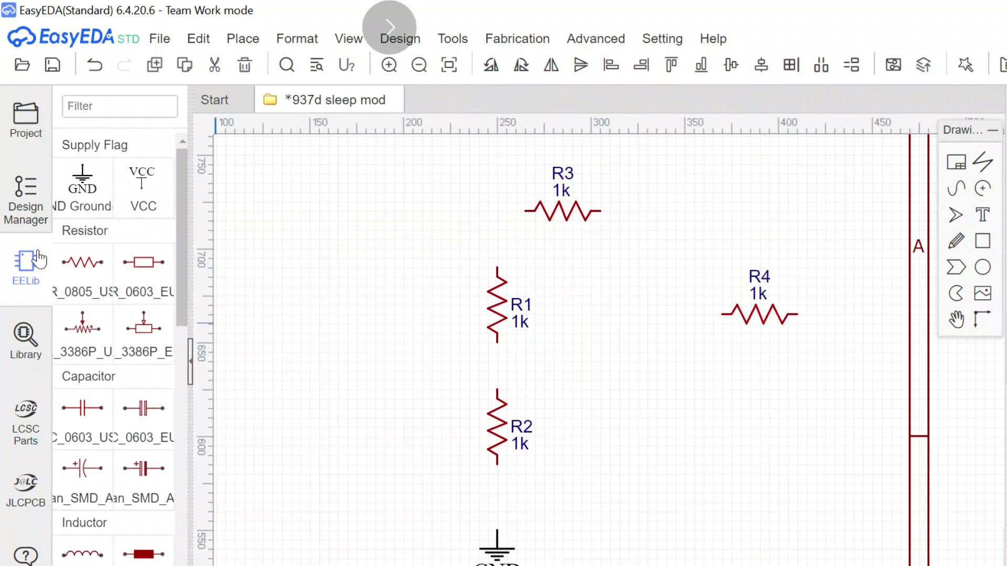
# Step: Place a 2N3904(SOT-23) transistor between the vertical resistors and R4, then finish transistor placement
pyautogui.moveTo(181, 284); pyautogui.dragTo(185, 548)
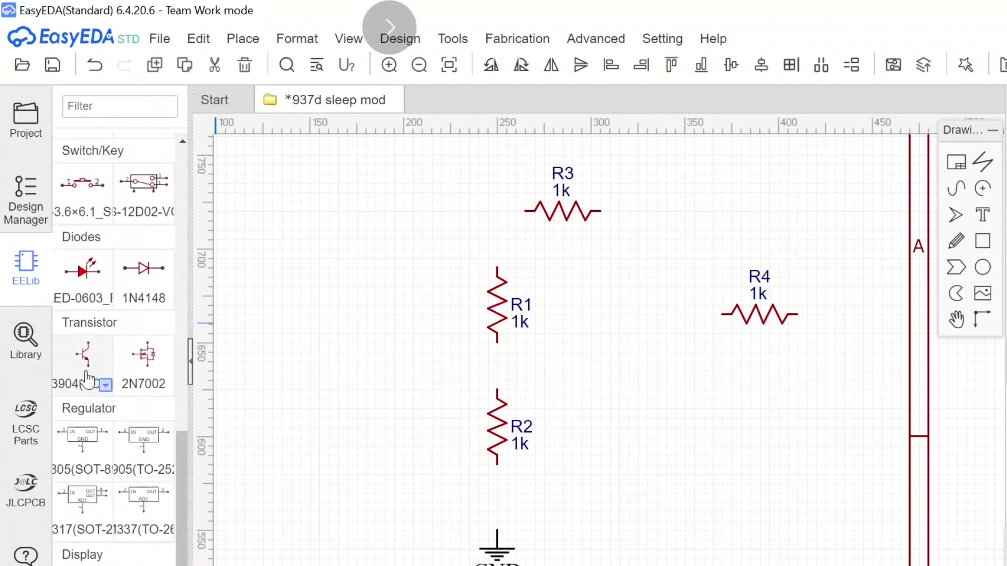
pyautogui.click(105, 385)
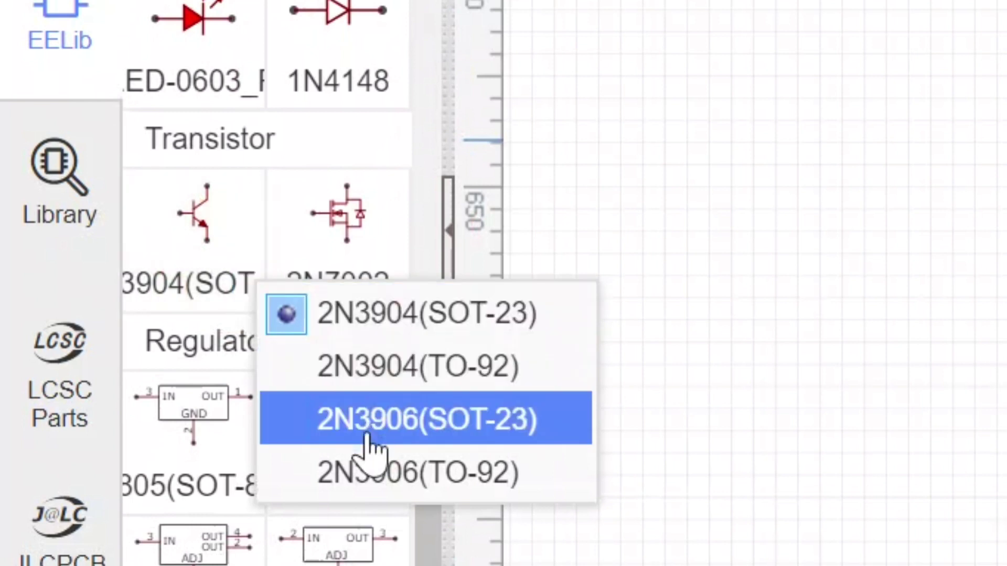
pyautogui.click(181, 207)
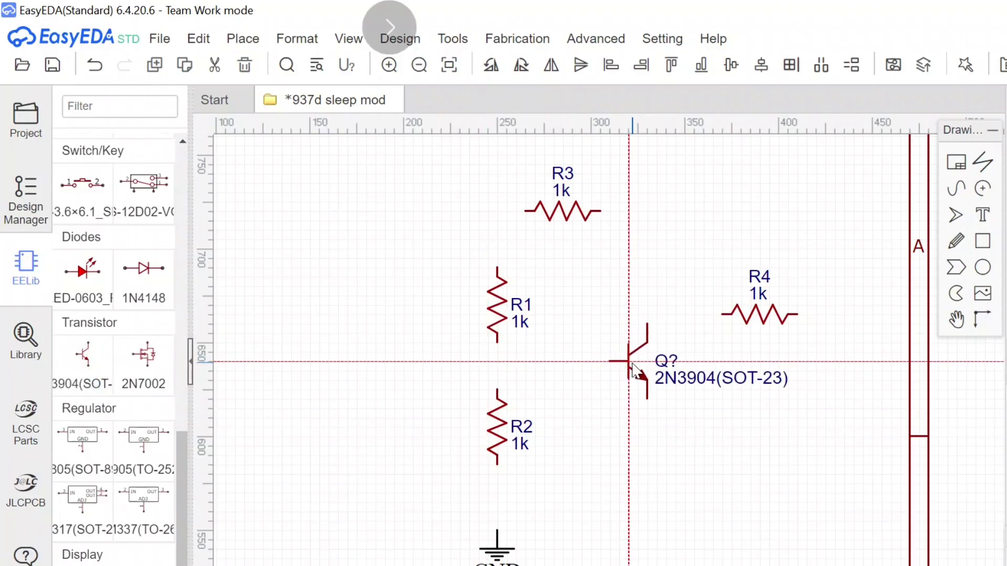
pyautogui.click(633, 367)
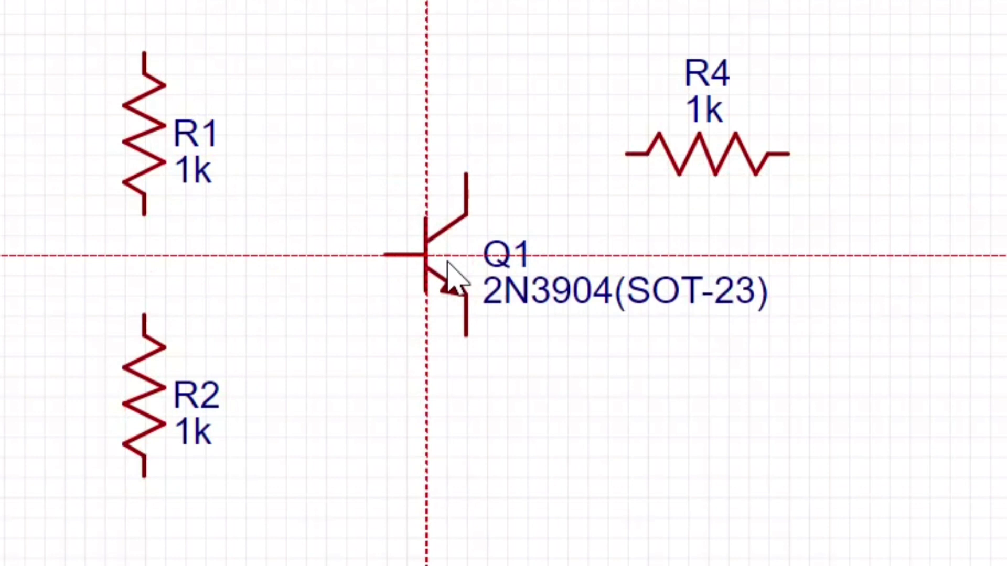
pyautogui.click(447, 262)
pyautogui.rightClick(475, 279)
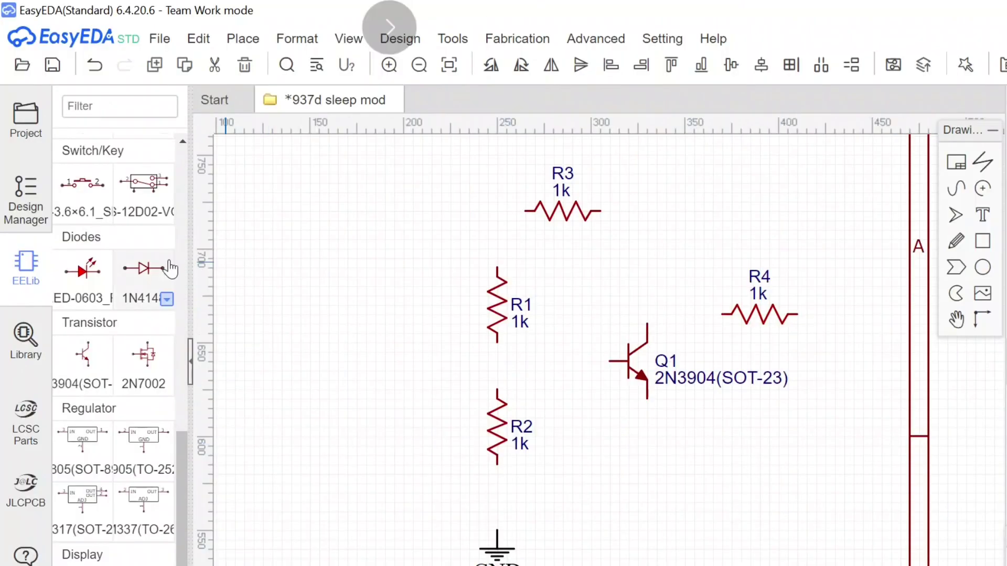
# Step: Place a VCC supply flag near the top of the sheet, well to the left of R3
pyautogui.click(180, 486)
pyautogui.moveTo(181, 485); pyautogui.dragTo(156, 199)
pyautogui.click(144, 195)
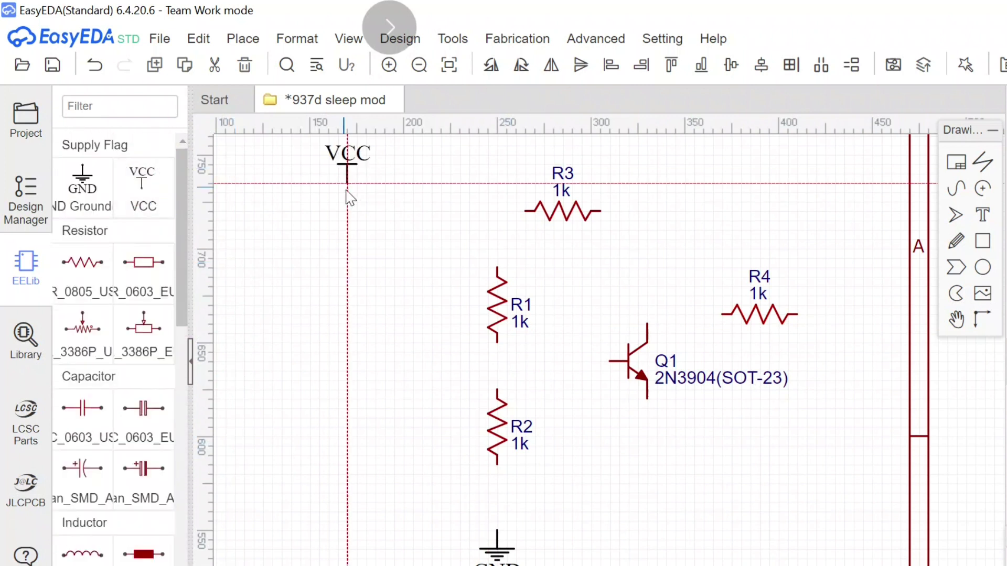
pyautogui.click(266, 189)
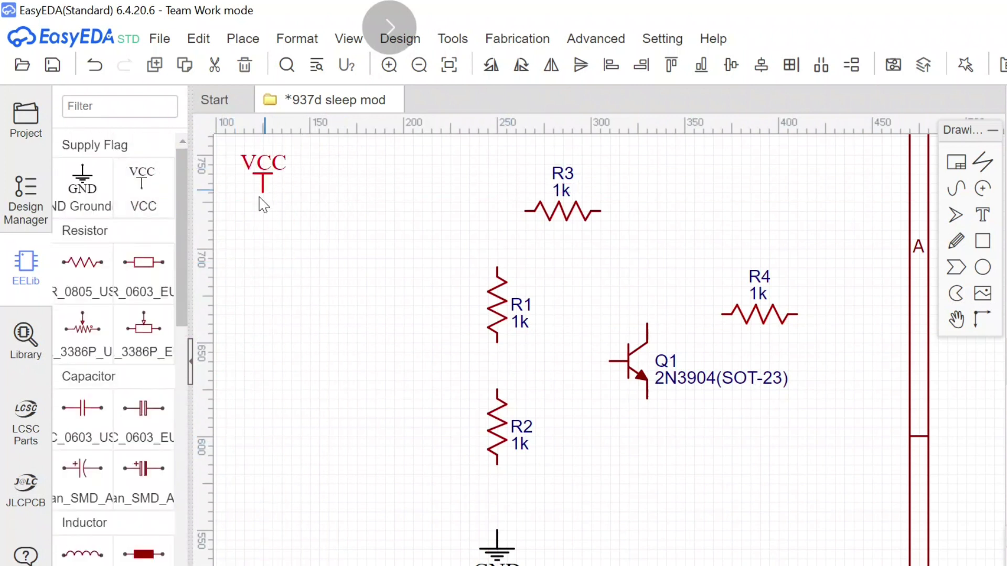
# Step: Place a single-pin HDR-M-2.54_1x1 male header directly at the right end of R4 and finish placement
pyautogui.click(184, 259)
pyautogui.moveTo(184, 260); pyautogui.dragTo(206, 405)
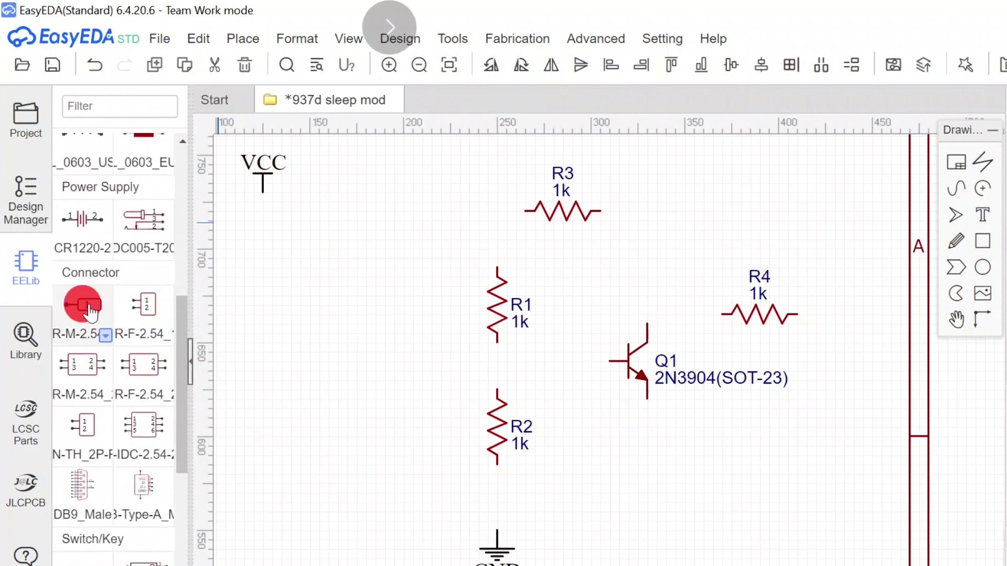
pyautogui.click(89, 308)
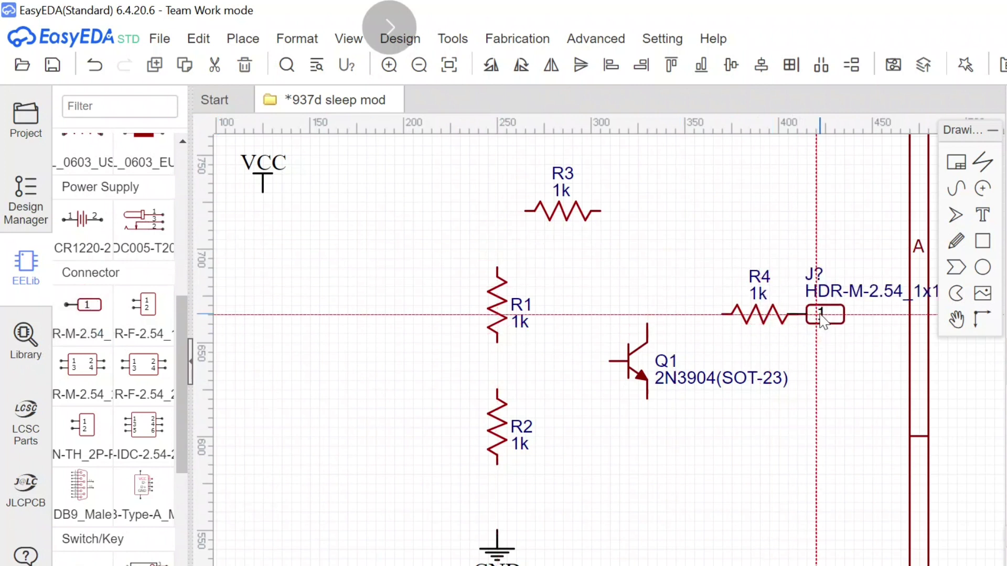
pyautogui.click(820, 314)
pyautogui.press('Escape')
# Step: Change the name label of header J1 to "temp"
pyautogui.click(837, 293)
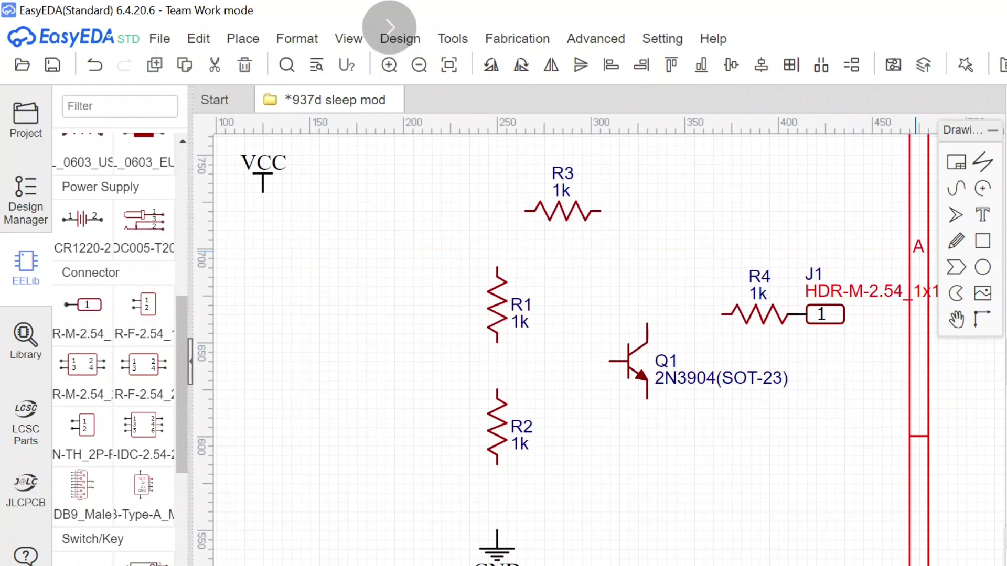
pyautogui.press('t')
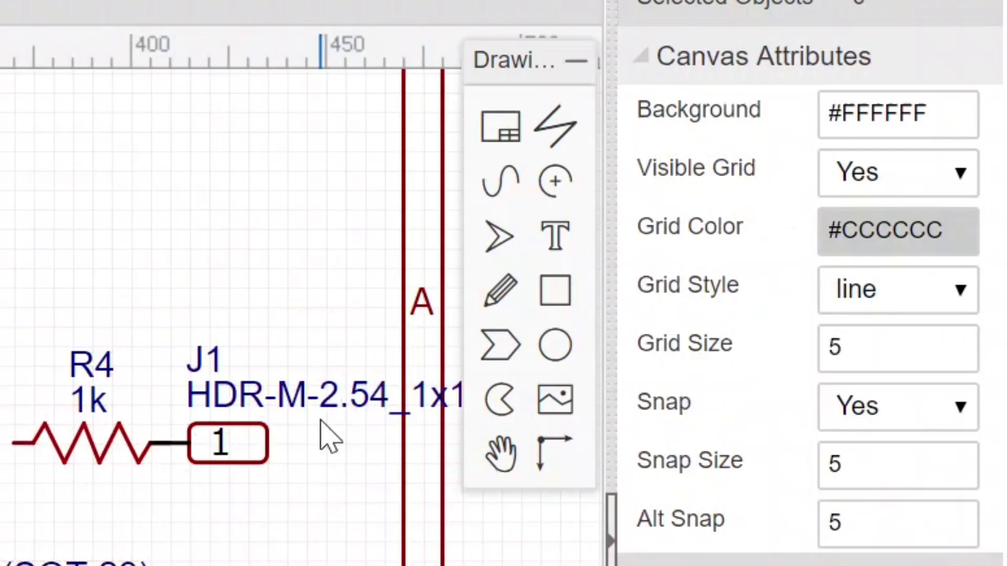
pyautogui.click(284, 391)
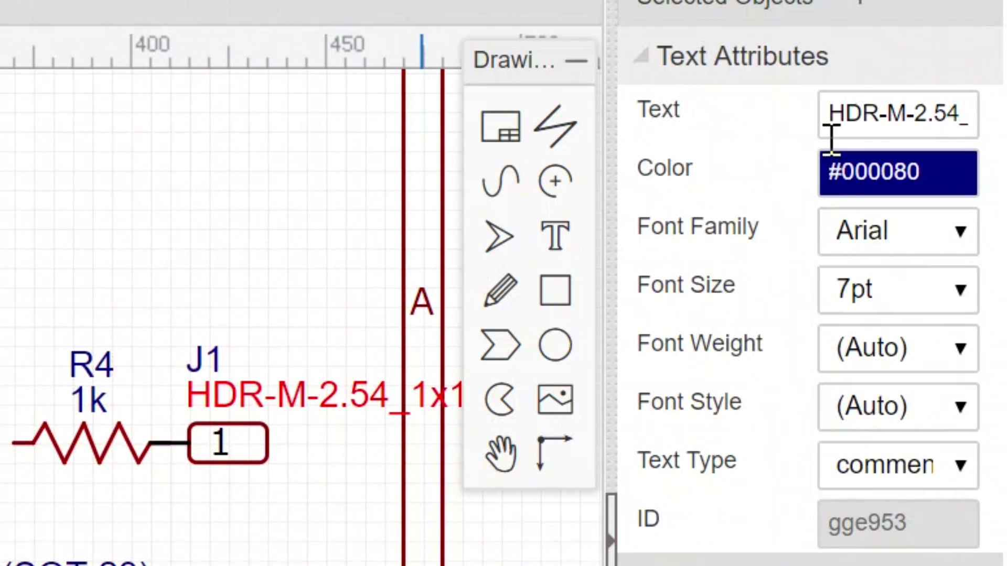
pyautogui.click(840, 118)
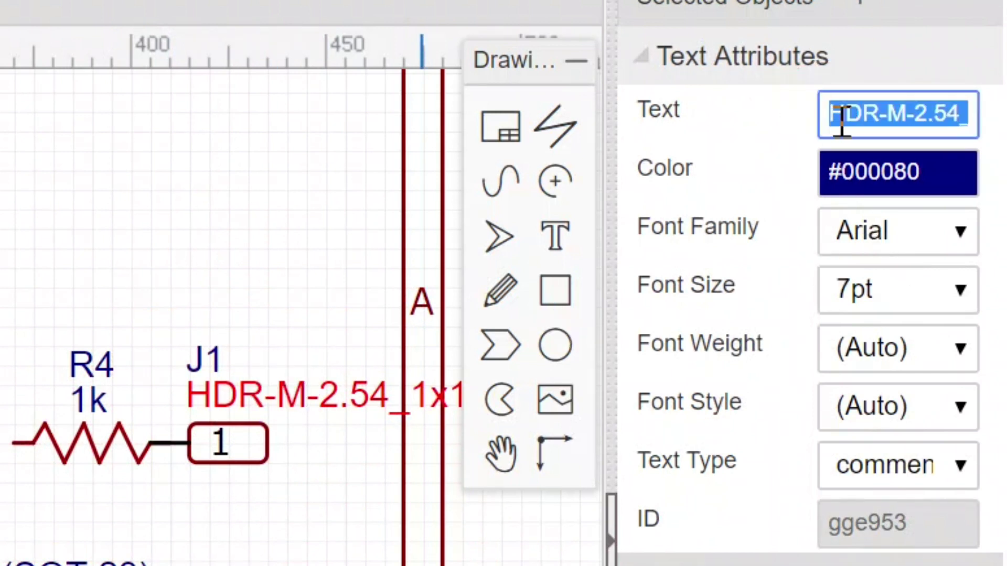
pyautogui.write('temp')
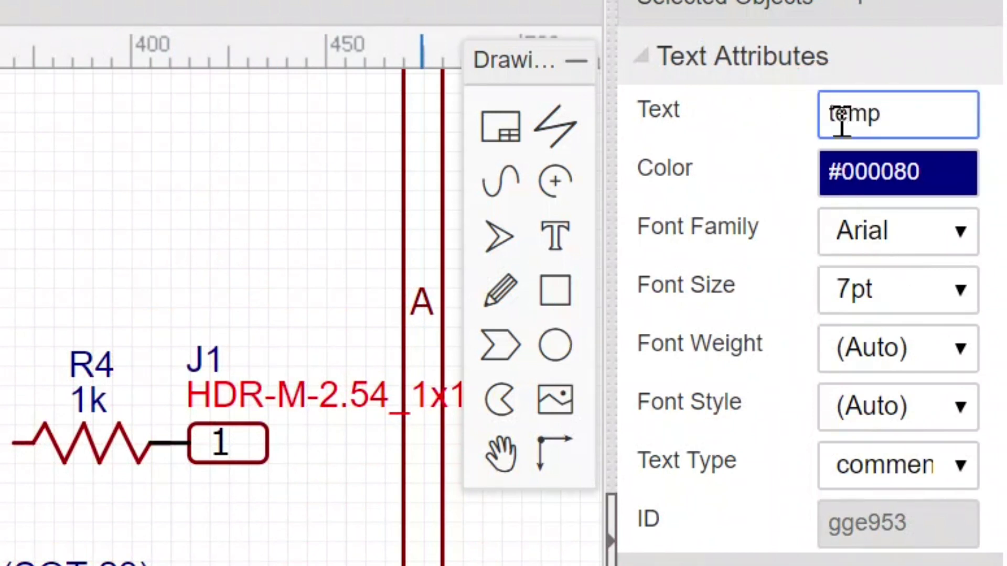
pyautogui.press('Return')
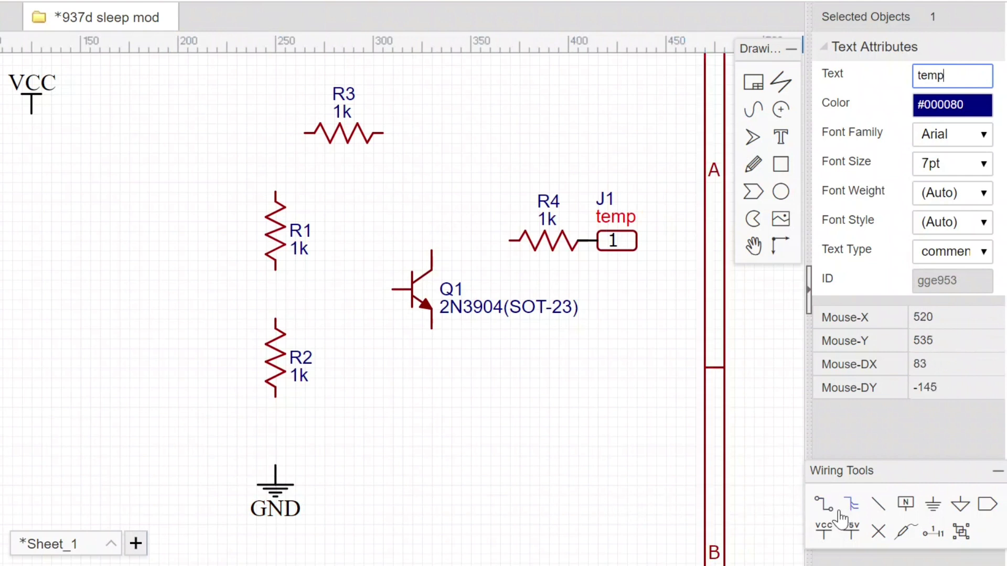
# Step: Wire the left terminal of R3 to the top terminal of R1
pyautogui.click(823, 506)
pyautogui.click(444, 278)
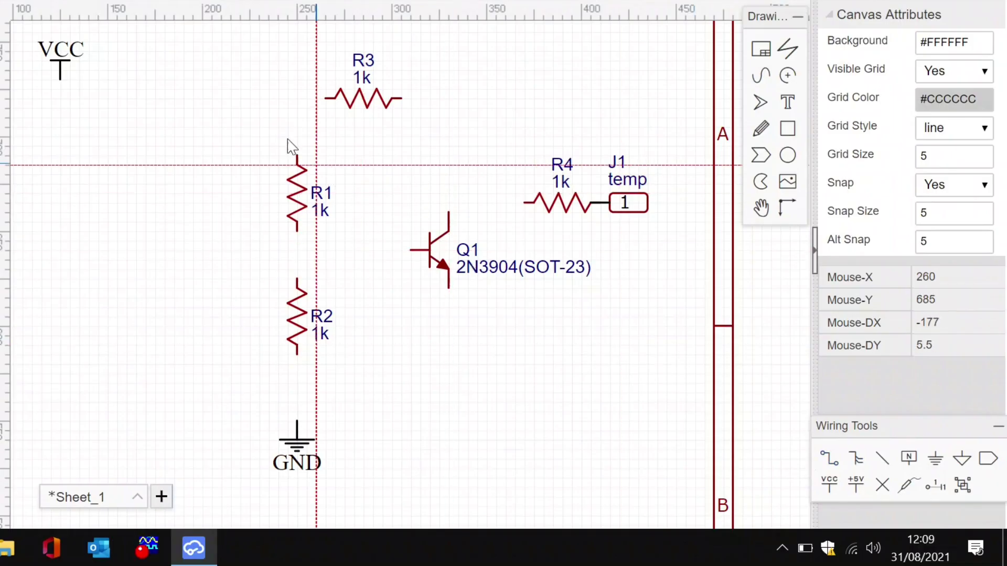
pyautogui.click(60, 79)
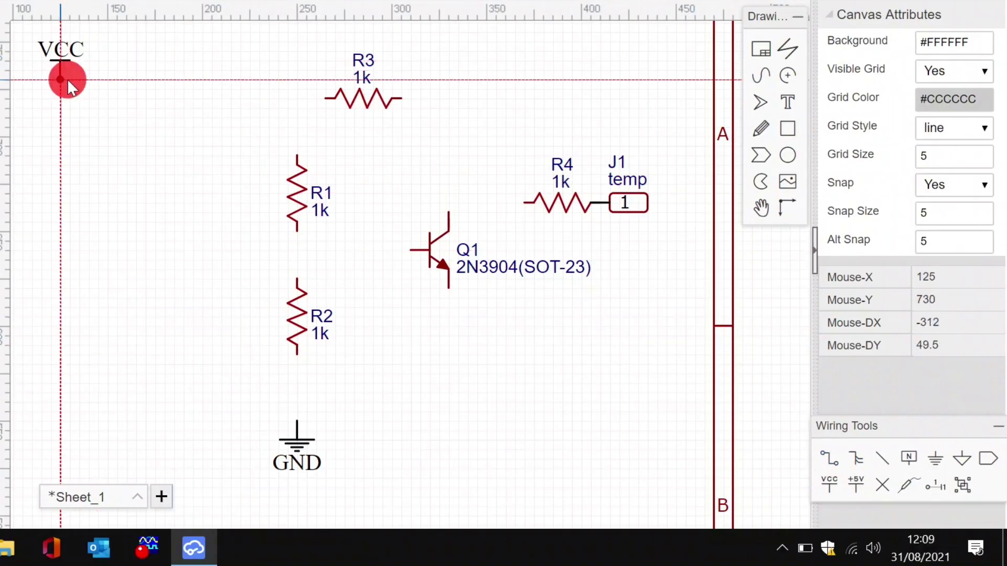
pyautogui.click(325, 98)
pyautogui.click(297, 156)
# Step: Wire the bottom of R1 to the top of R2, and the bottom of R2 to GND
pyautogui.click(297, 231)
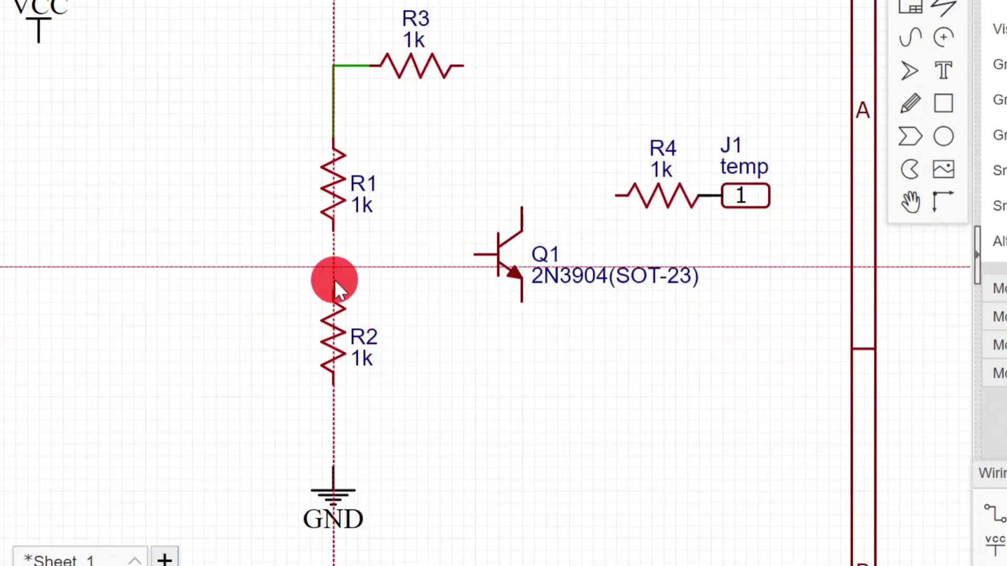
pyautogui.click(333, 291)
pyautogui.click(333, 232)
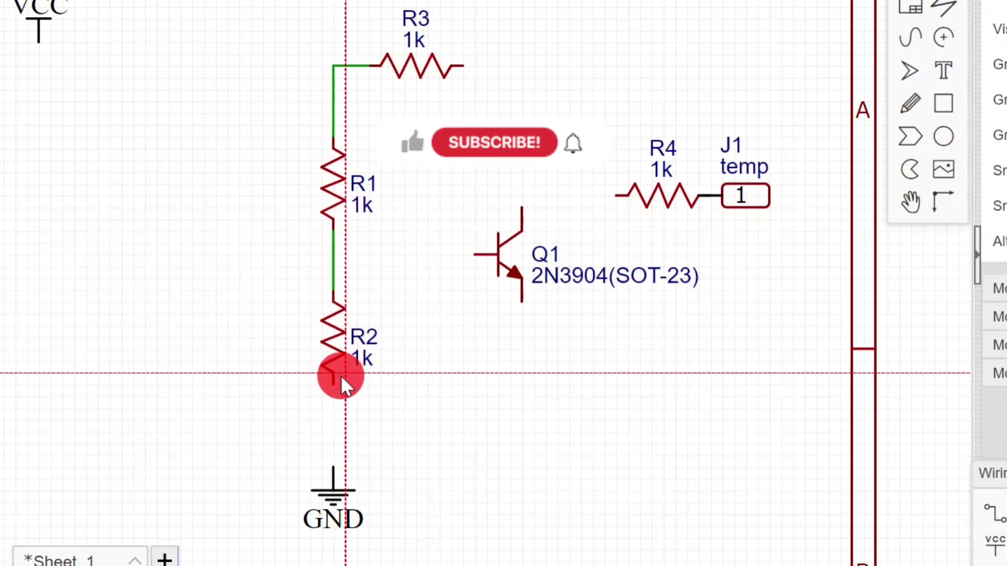
pyautogui.click(341, 378)
pyautogui.click(333, 479)
# Step: Wire Q1's base to the line between R1 and R2, and its emitter to the line between R2 and GND
pyautogui.click(365, 257)
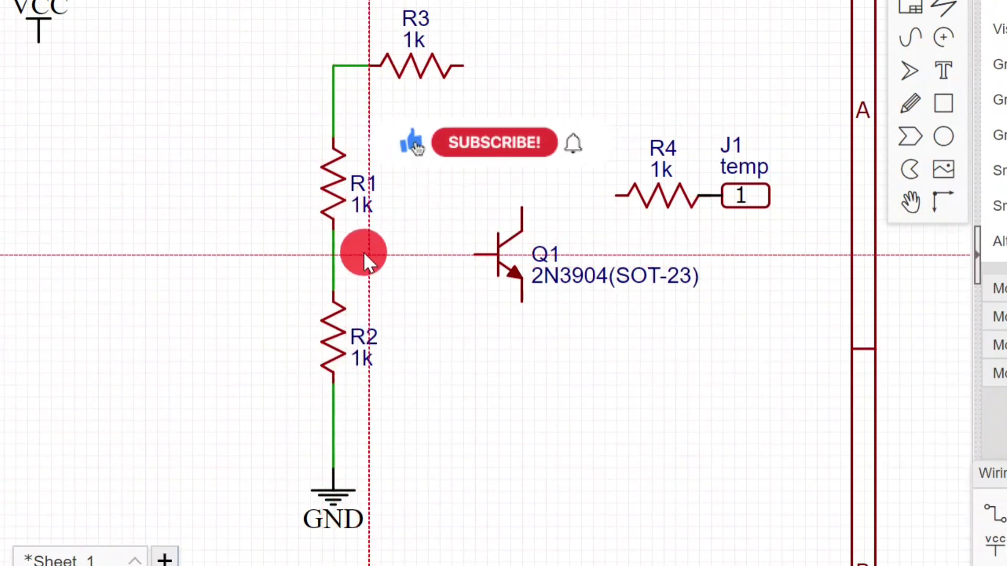
pyautogui.click(475, 257)
pyautogui.click(334, 256)
pyautogui.click(521, 336)
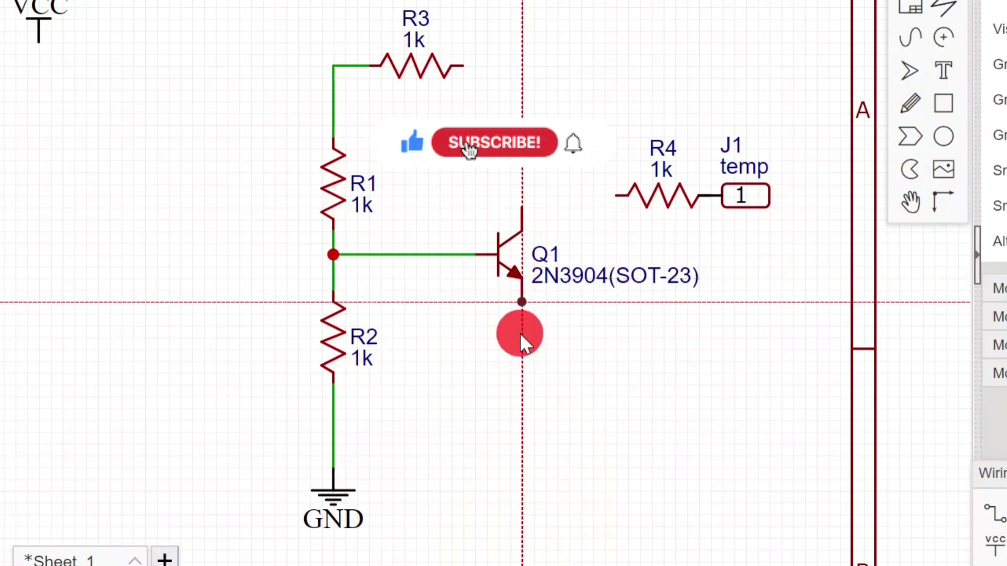
pyautogui.click(522, 302)
pyautogui.click(333, 443)
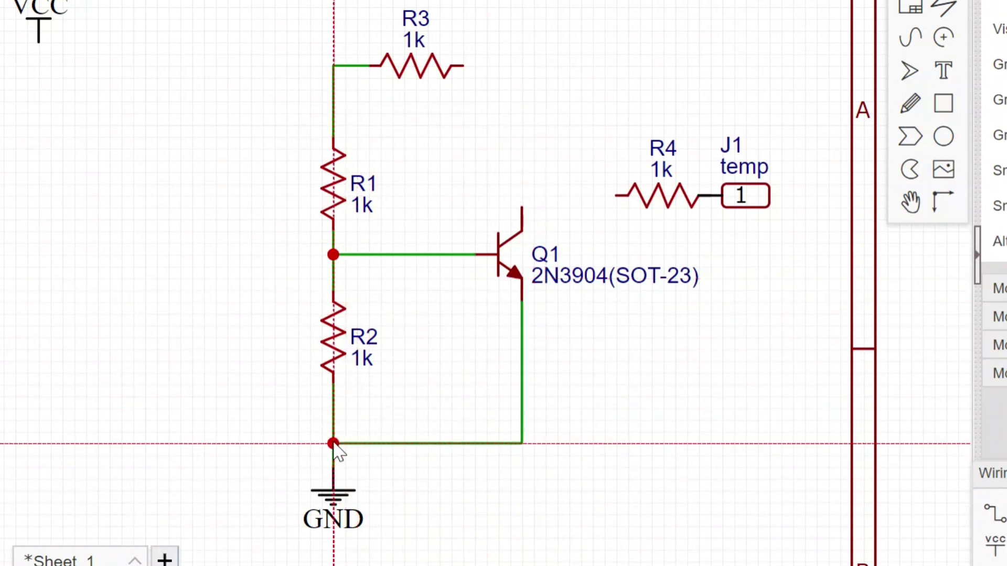
# Step: Wire Q1's collector up to the right terminal of R3
pyautogui.click(521, 209)
pyautogui.click(503, 68)
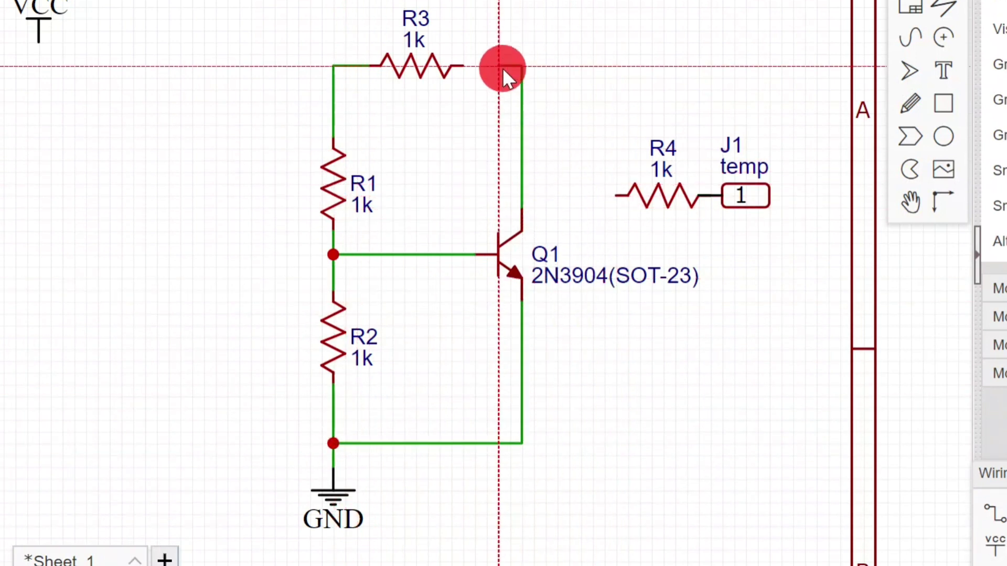
pyautogui.click(462, 66)
# Step: Wire R4's left terminal to Q1's collector line and VCC to the node joining R3 and R1, then finish wiring
pyautogui.click(522, 197)
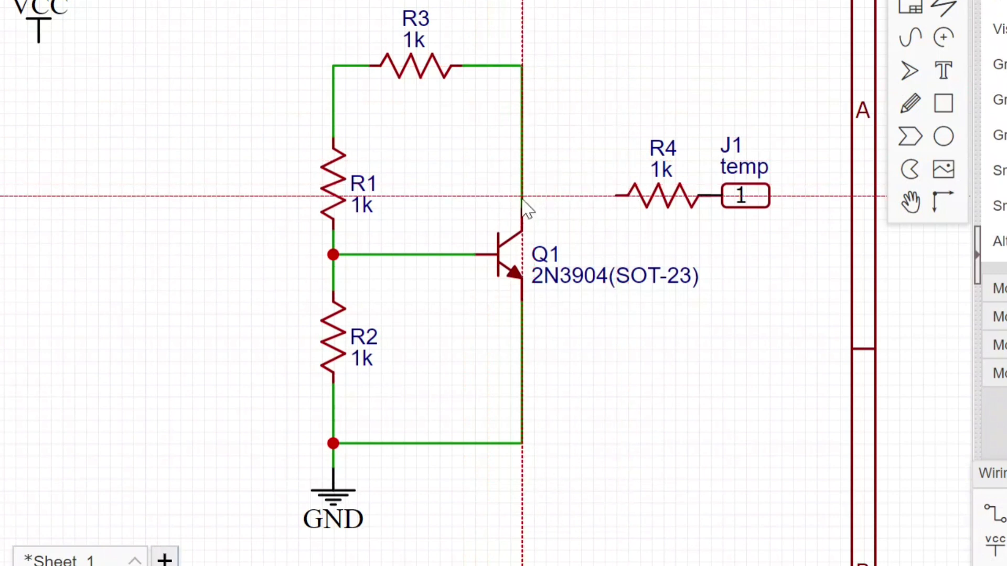
pyautogui.click(618, 196)
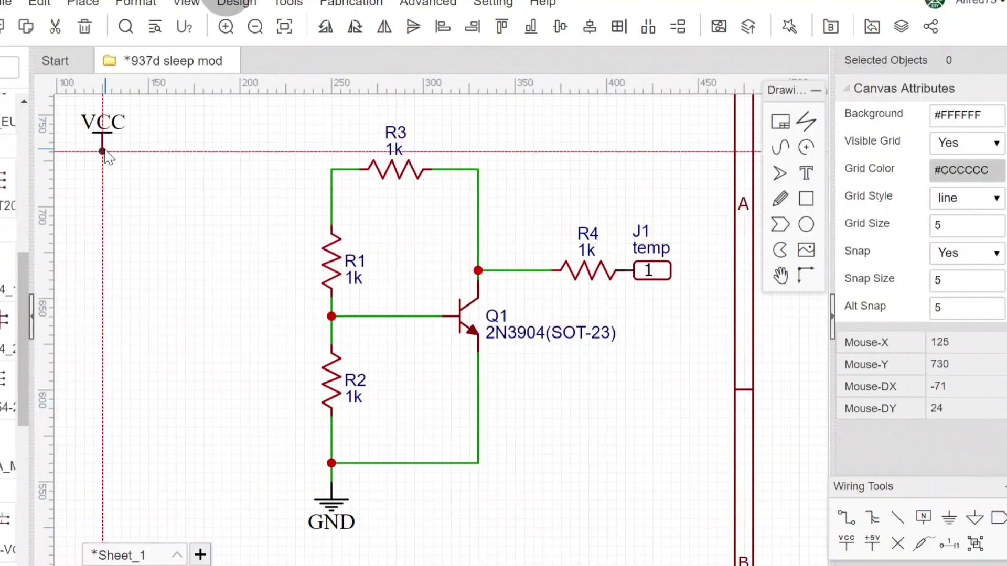
pyautogui.moveTo(105, 150)
pyautogui.mouseDown()
pyautogui.moveTo(335, 170)
pyautogui.moveTo(166, 135)
pyautogui.moveTo(114, 141)
pyautogui.moveTo(102, 156)
pyautogui.mouseUp()
pyautogui.press('Escape')
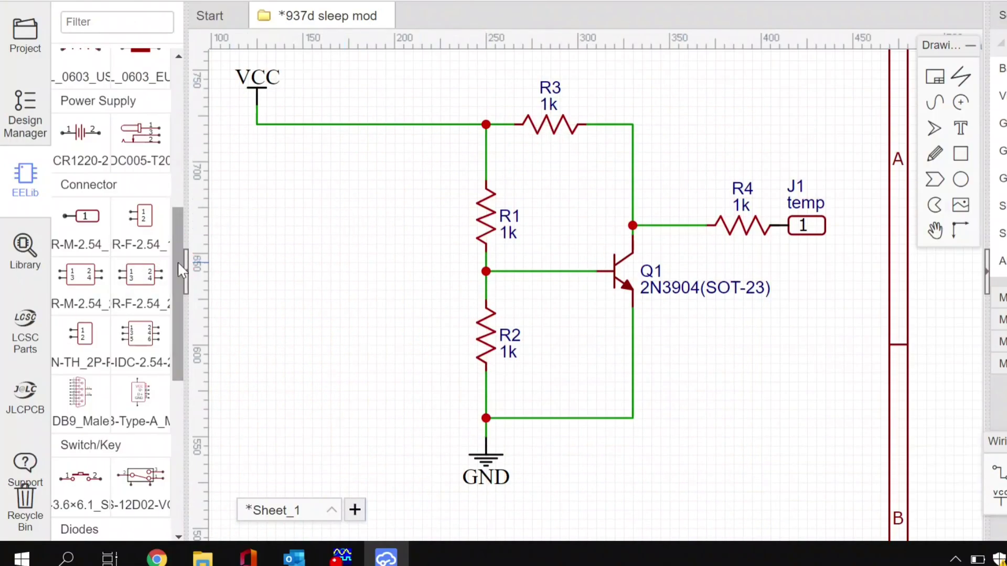
# Step: Place an LED-0603_R rotated 180° so it points down, in the wire between R3 and the R4 junction
pyautogui.moveTo(177, 261); pyautogui.dragTo(178, 380)
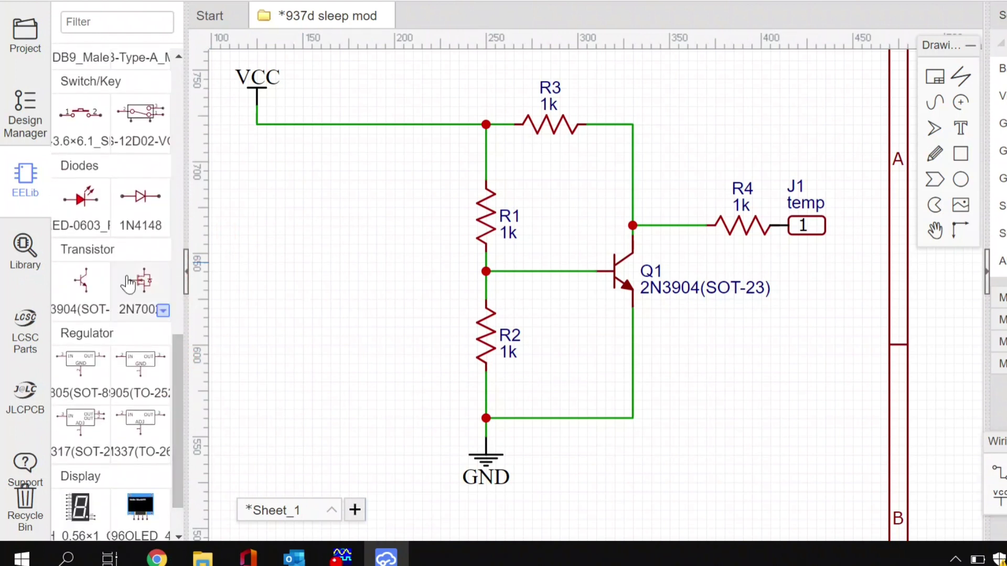
pyautogui.click(80, 198)
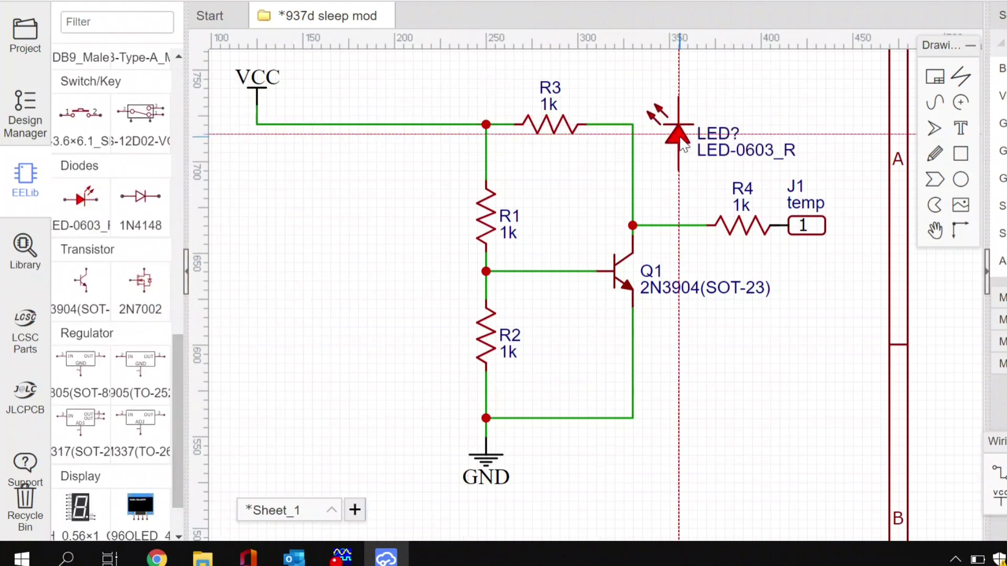
pyautogui.press('space')
pyautogui.press('space')
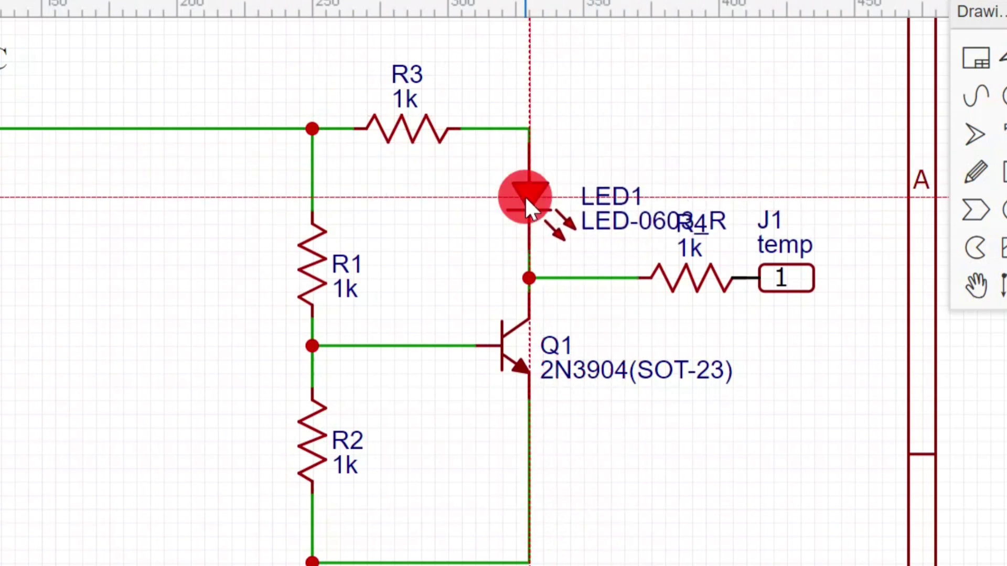
pyautogui.click(525, 196)
pyautogui.press('Escape')
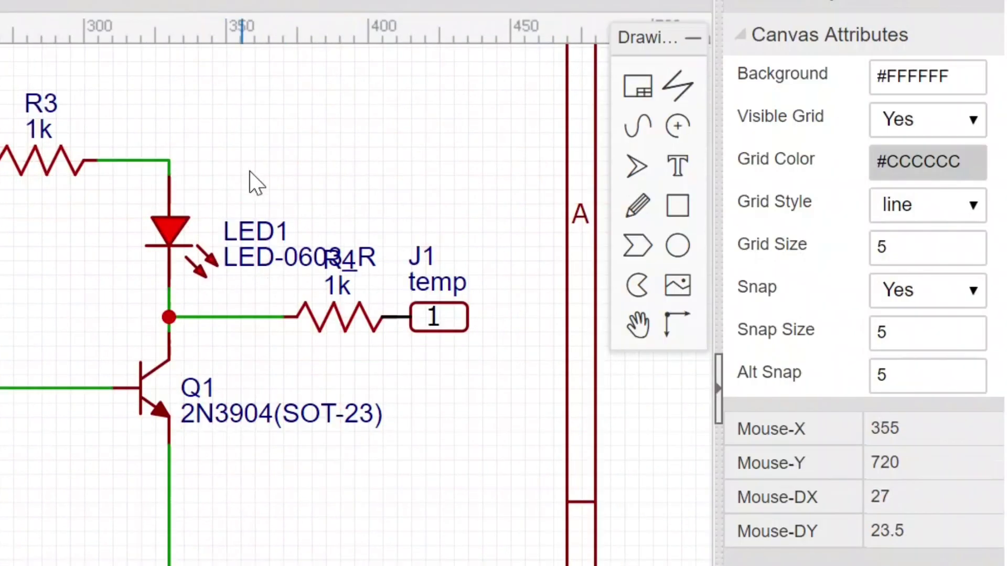
# Step: Change LED1's name label to "led verde" and move it just above the LED1 designator
pyautogui.click(296, 276)
pyautogui.click(919, 73)
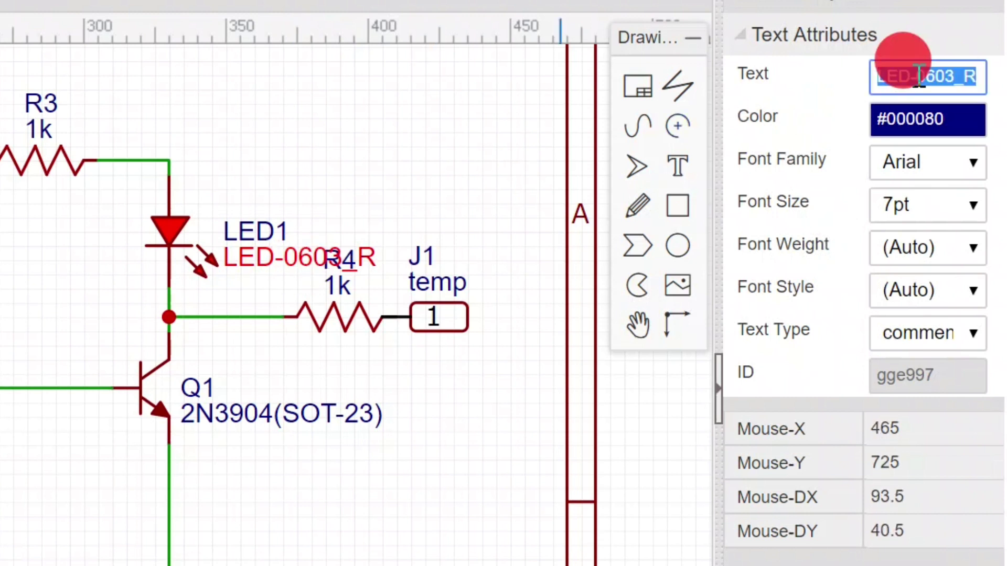
pyautogui.write('led verd')
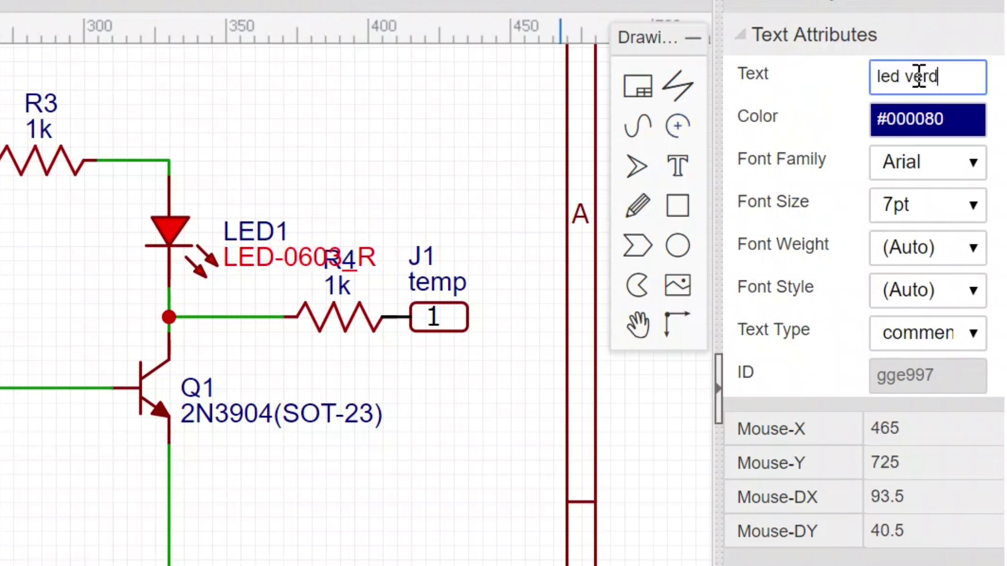
pyautogui.write('e')
pyautogui.moveTo(269, 259); pyautogui.dragTo(263, 203)
pyautogui.click(442, 166)
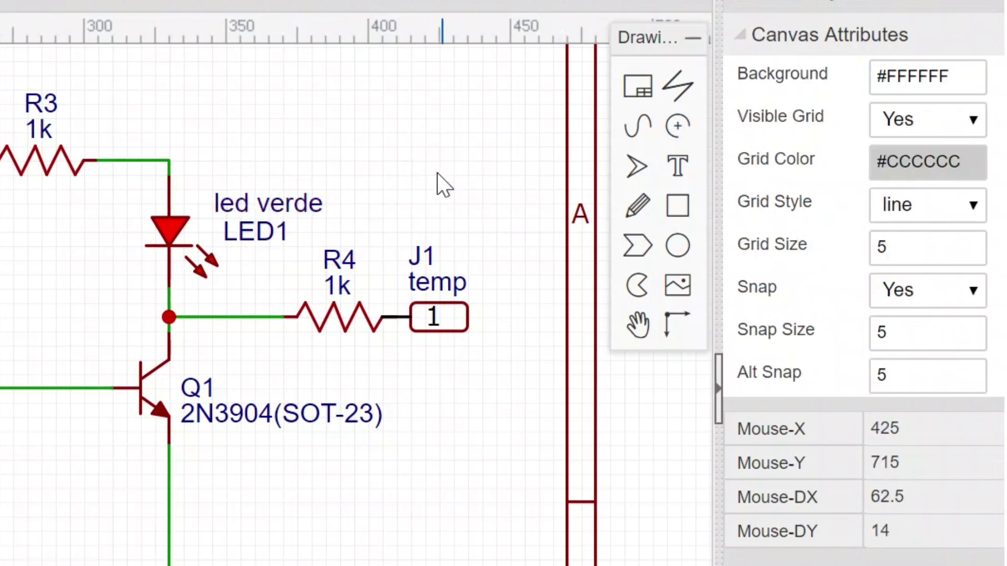
# Step: Set the name value of resistor R2 to 2k
pyautogui.click(0, 388)
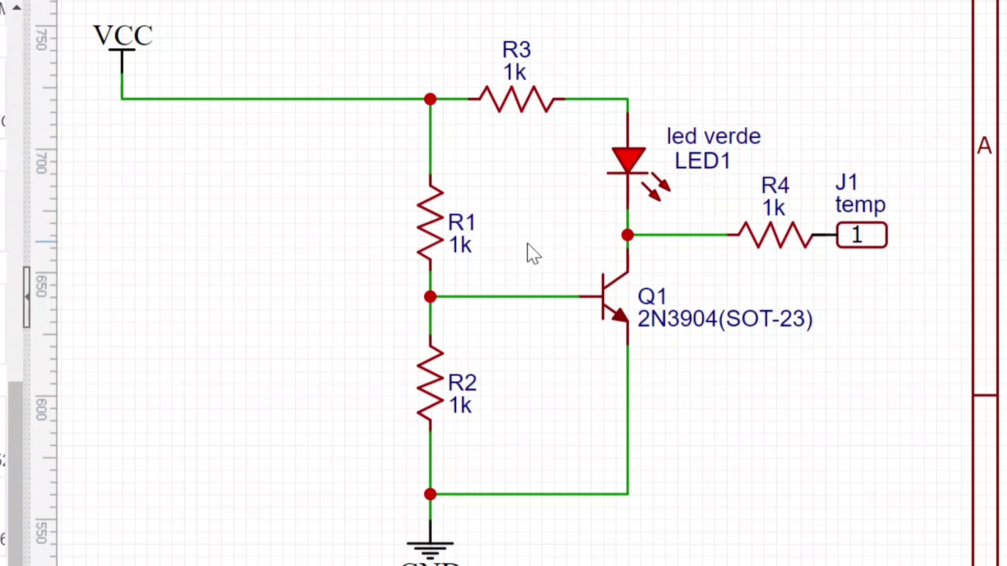
pyautogui.click(428, 396)
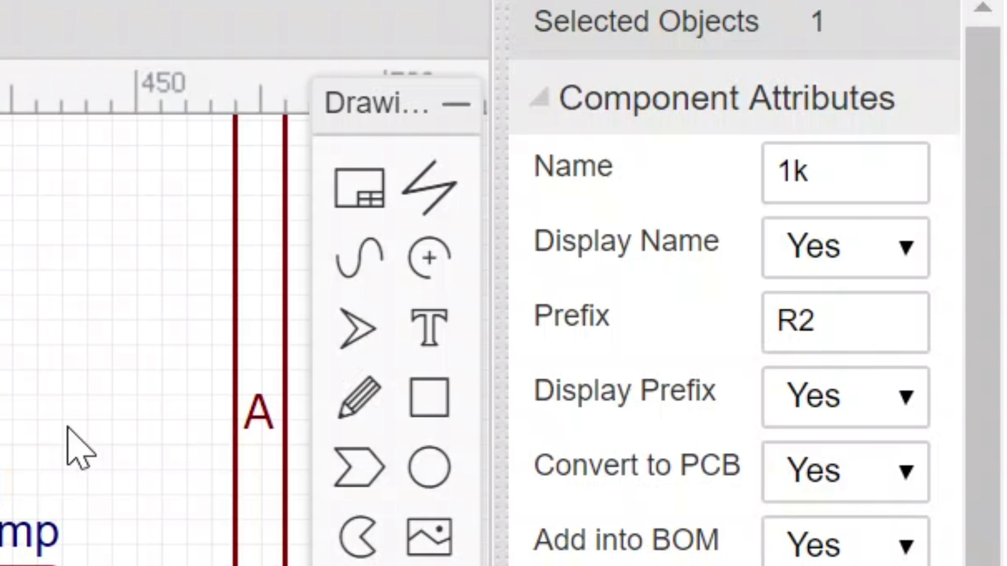
pyautogui.doubleClick(823, 160)
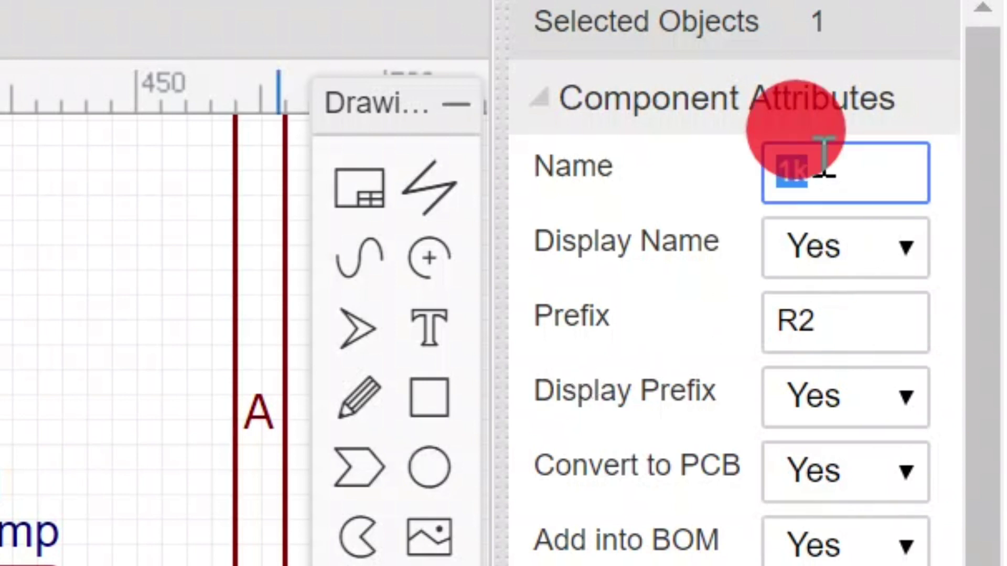
pyautogui.write('2')
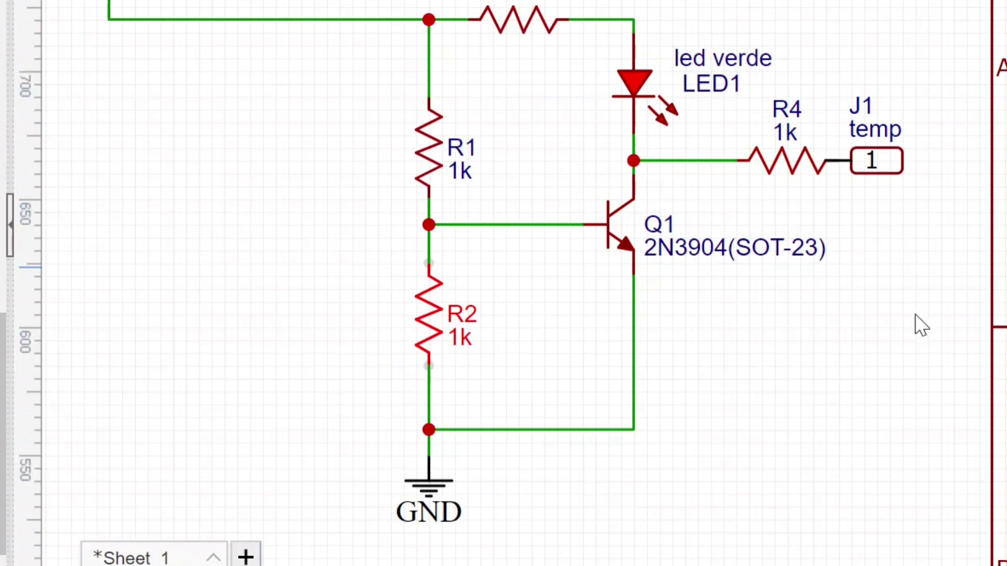
pyautogui.click(909, 342)
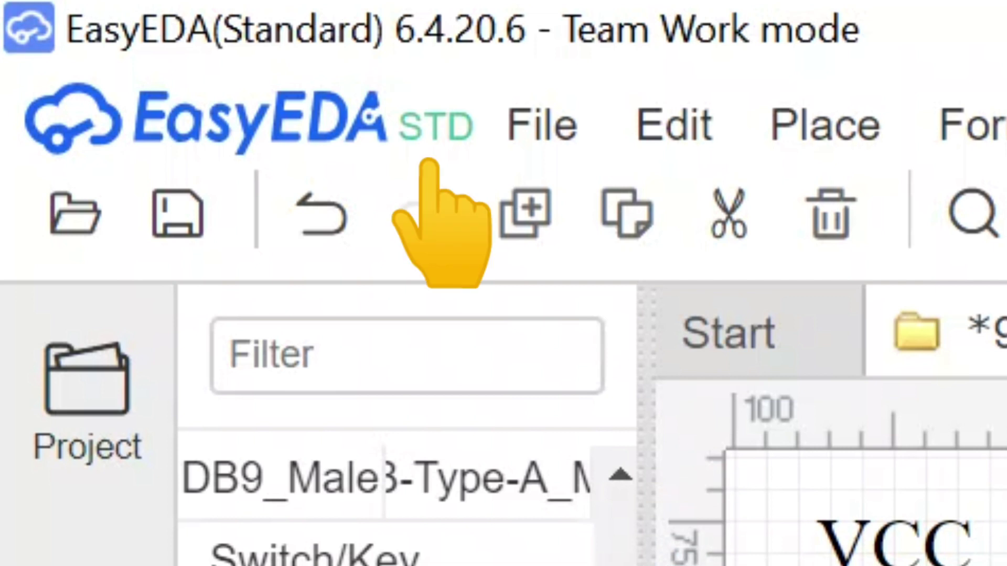
# Step: Save the schematic and switch the editor from standard to simulation mode, reopening the document
pyautogui.click(451, 138)
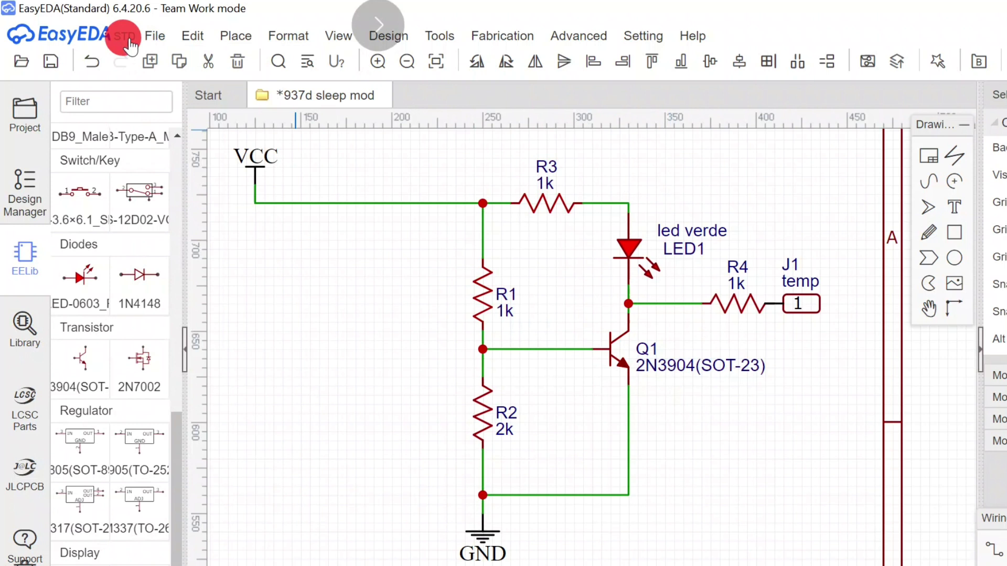
pyautogui.click(126, 37)
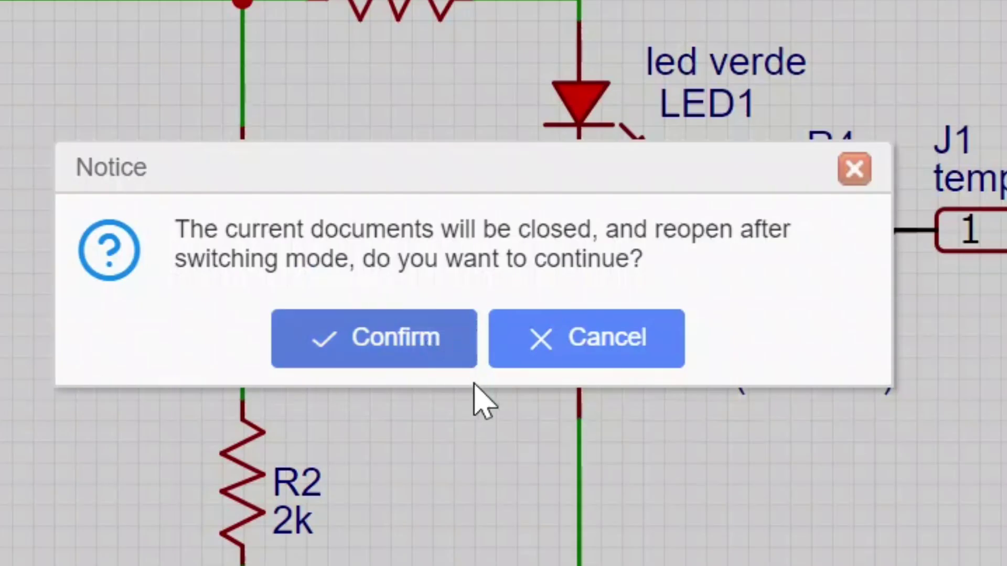
pyautogui.click(443, 356)
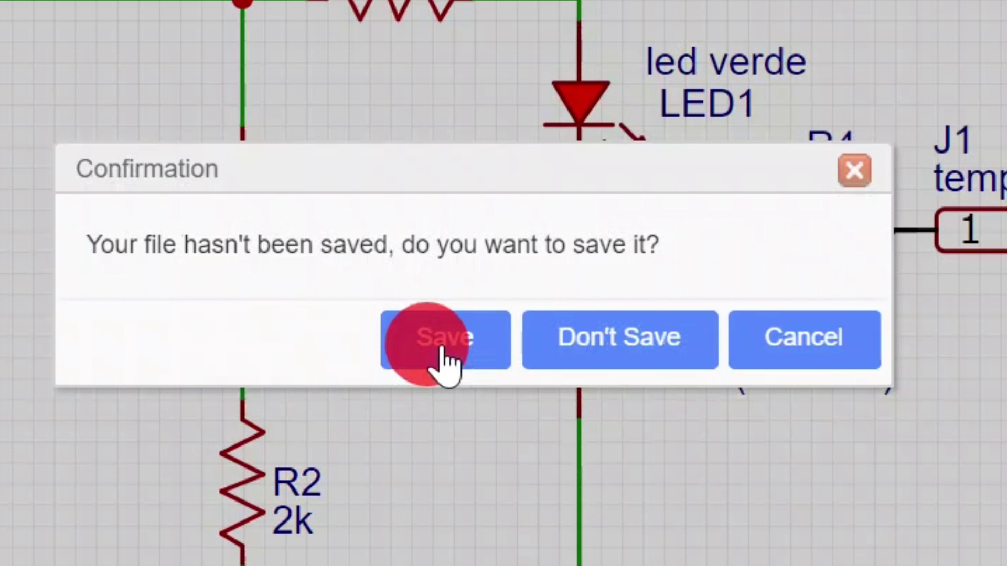
pyautogui.click(445, 358)
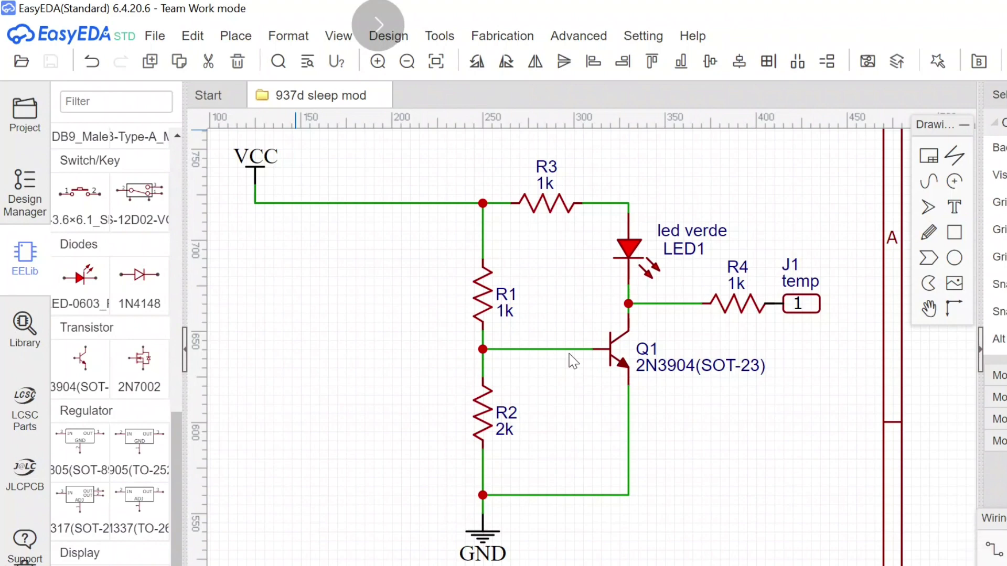
pyautogui.click(155, 35)
pyautogui.click(139, 27)
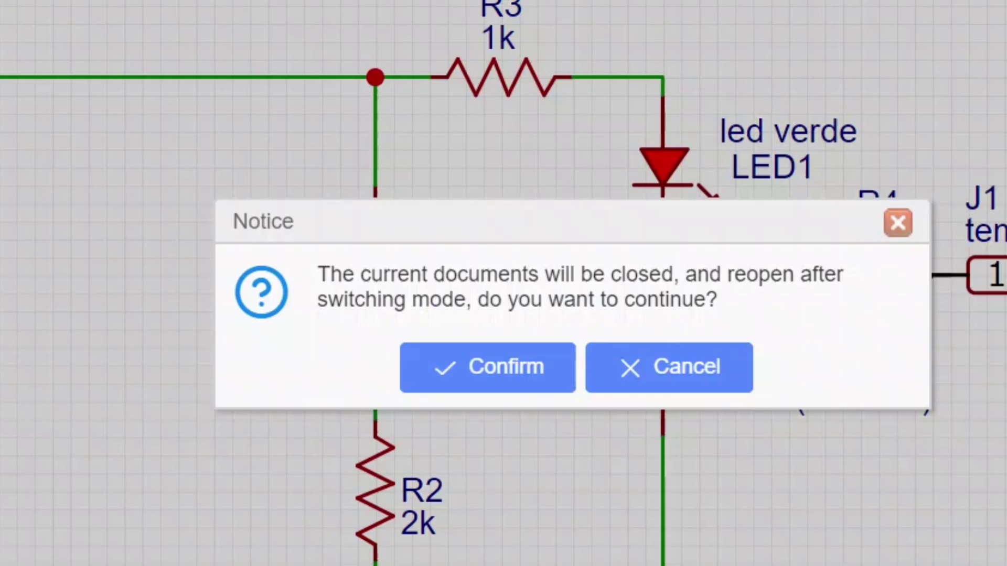
pyautogui.click(533, 383)
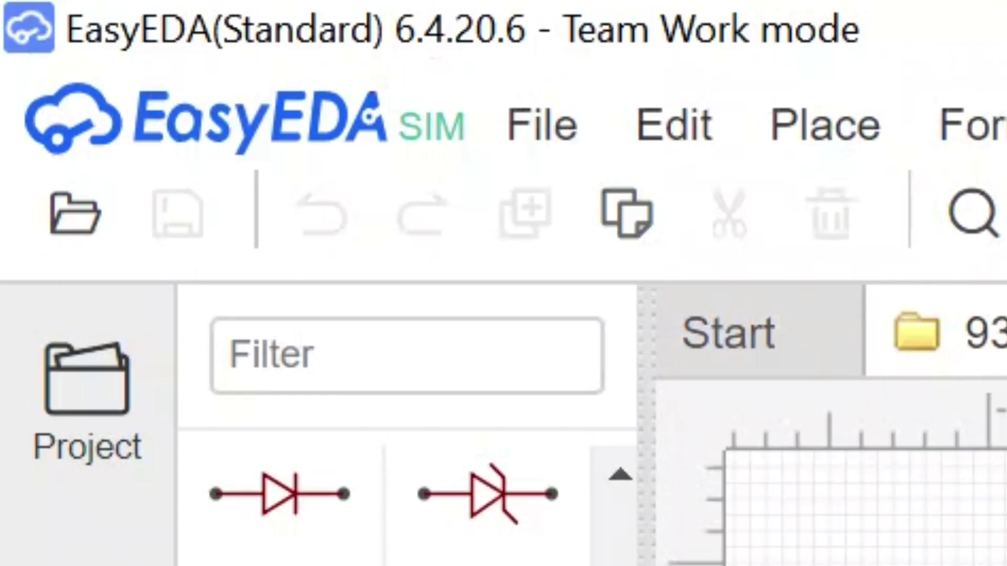
pyautogui.click(541, 124)
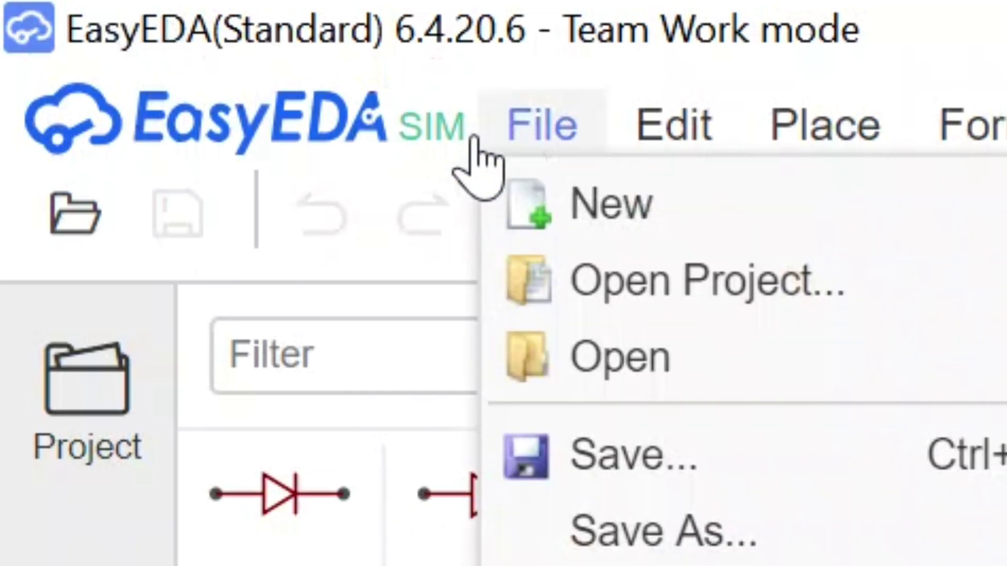
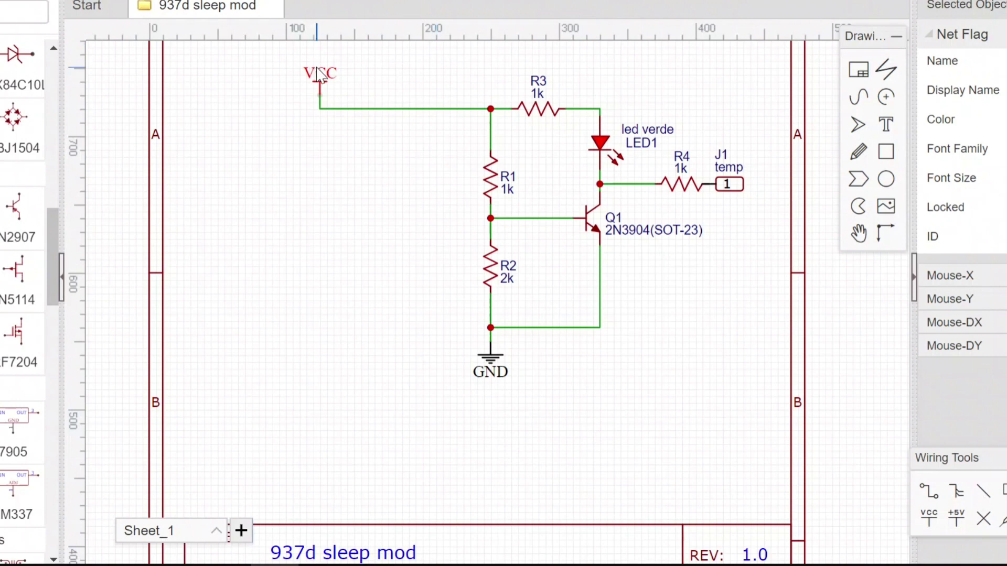
# Step: Delete the VCC flag and the wire linking it to the node between R1 and R3
pyautogui.press('Delete')
pyautogui.click(337, 108)
pyautogui.press('Delete')
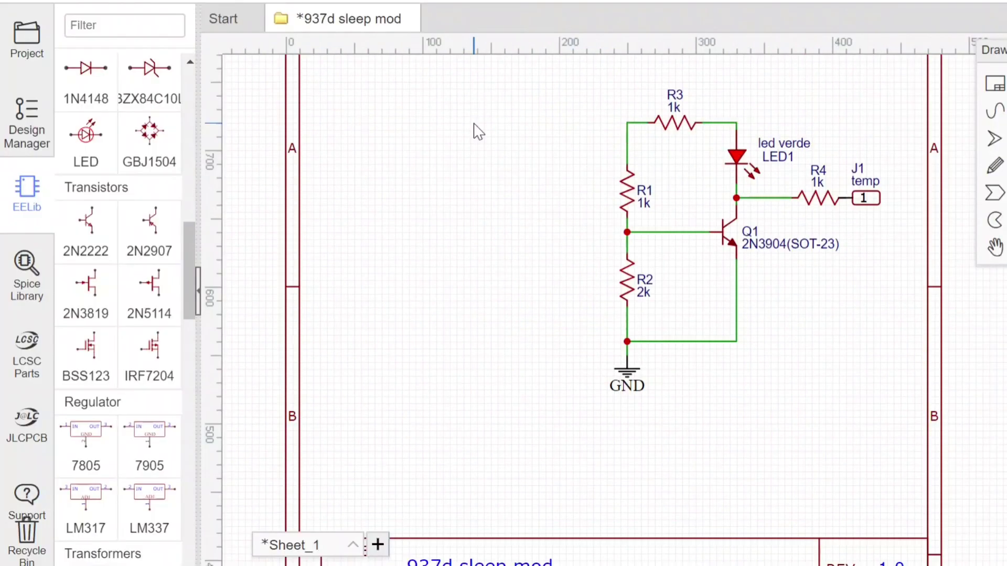
# Step: Place a voltage source to the left of the R1-R2 divider and set its DC value to 5 V
pyautogui.moveTo(192, 275); pyautogui.dragTo(165, 191)
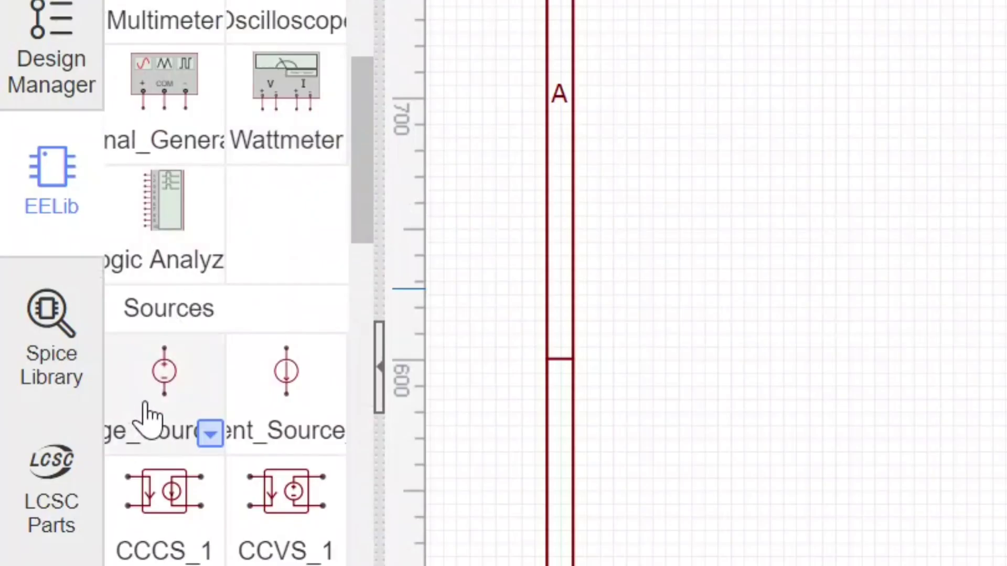
pyautogui.click(147, 404)
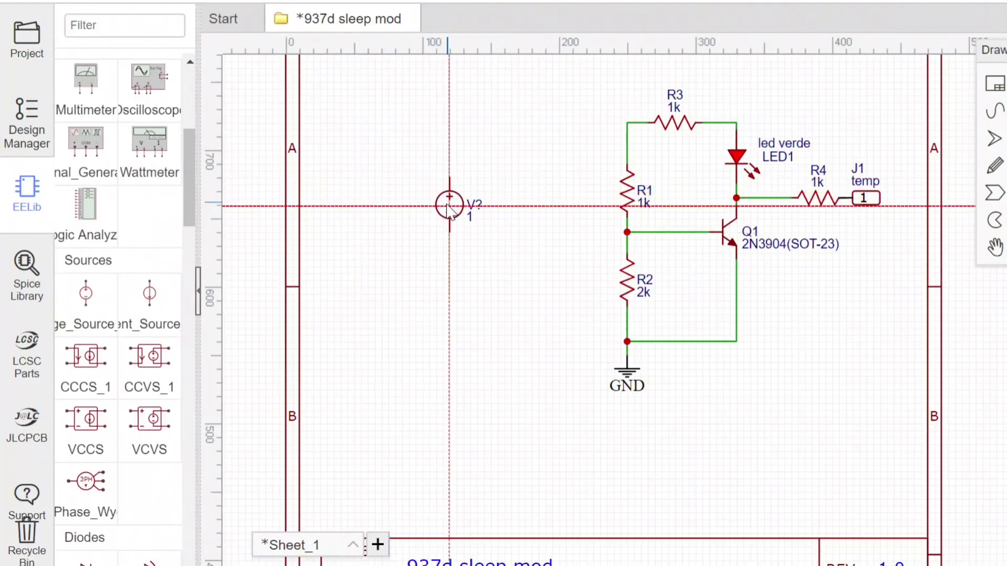
pyautogui.click(443, 205)
pyautogui.press('Escape')
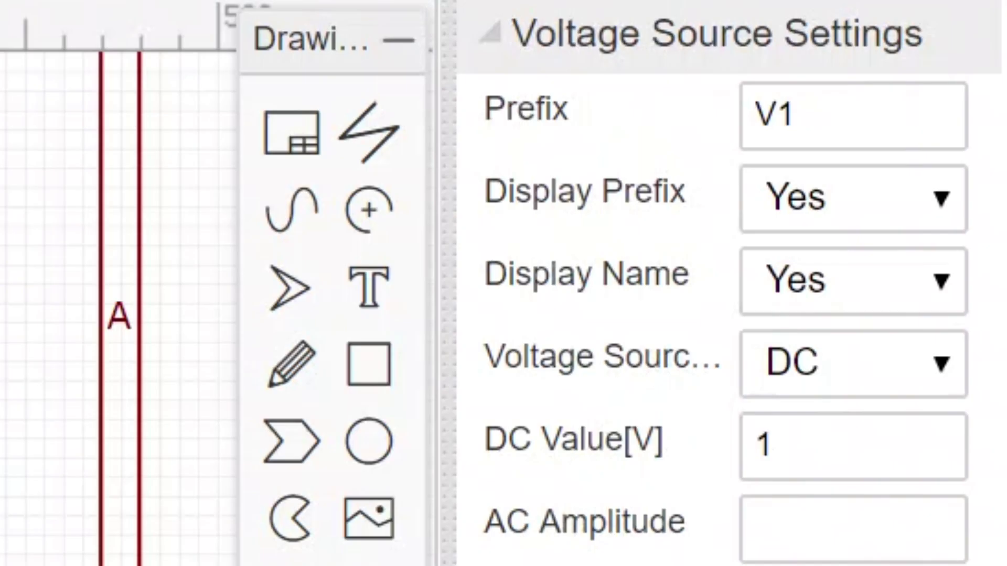
pyautogui.doubleClick(809, 443)
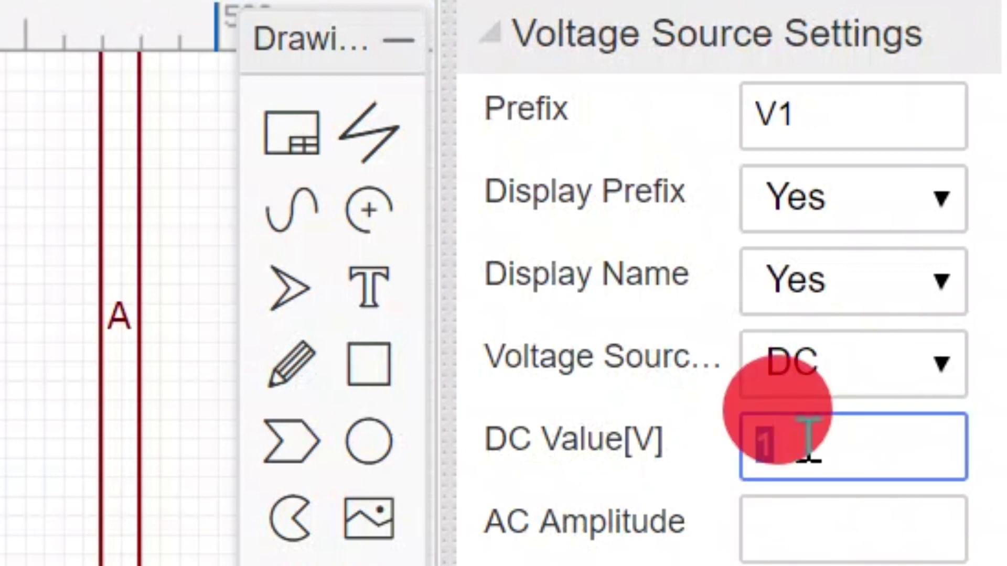
pyautogui.write('5')
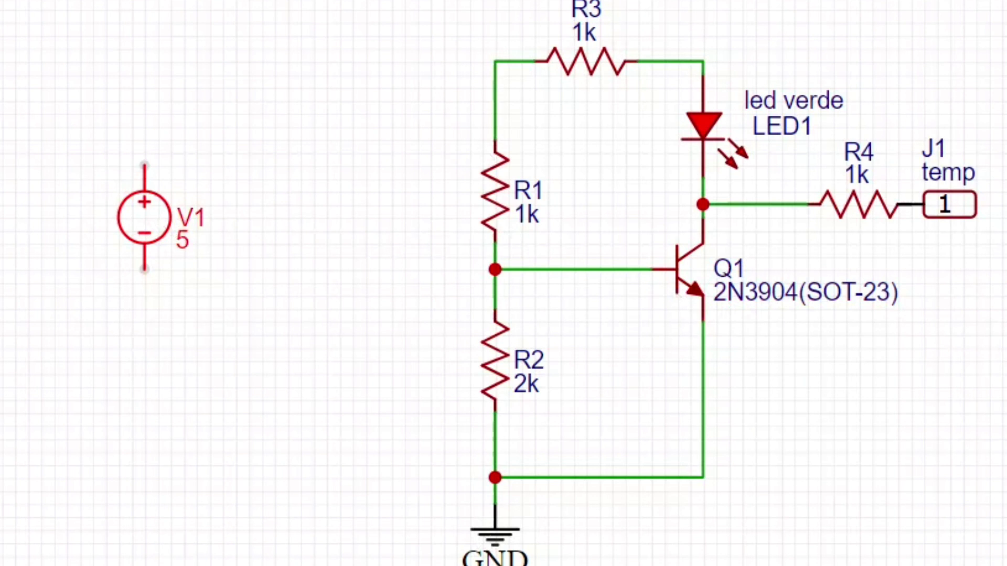
# Step: Wire V1's negative terminal to the ground node and its positive terminal to the corner joining R1 and R3
pyautogui.press('w')
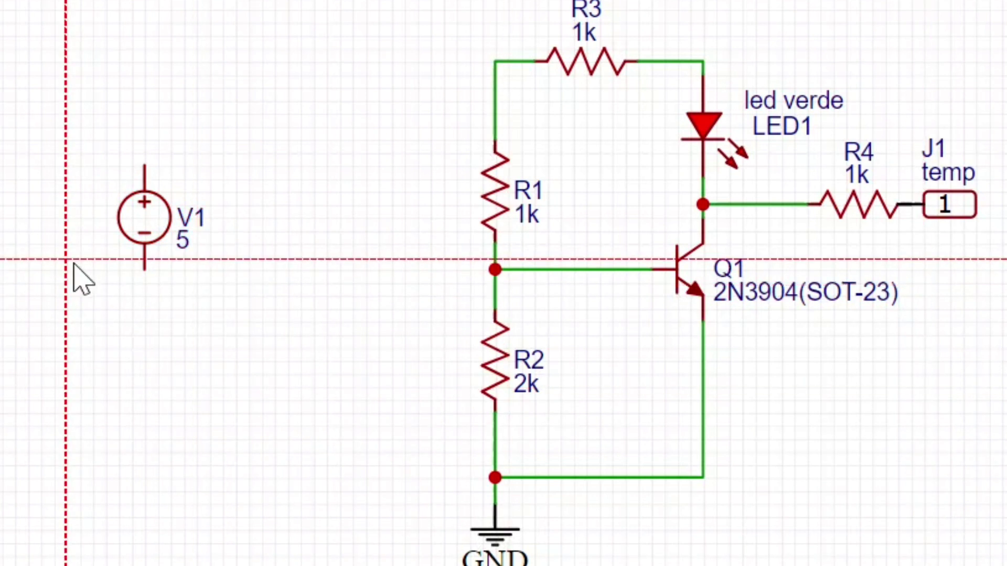
pyautogui.moveTo(143, 273); pyautogui.dragTo(489, 477)
pyautogui.click(495, 475)
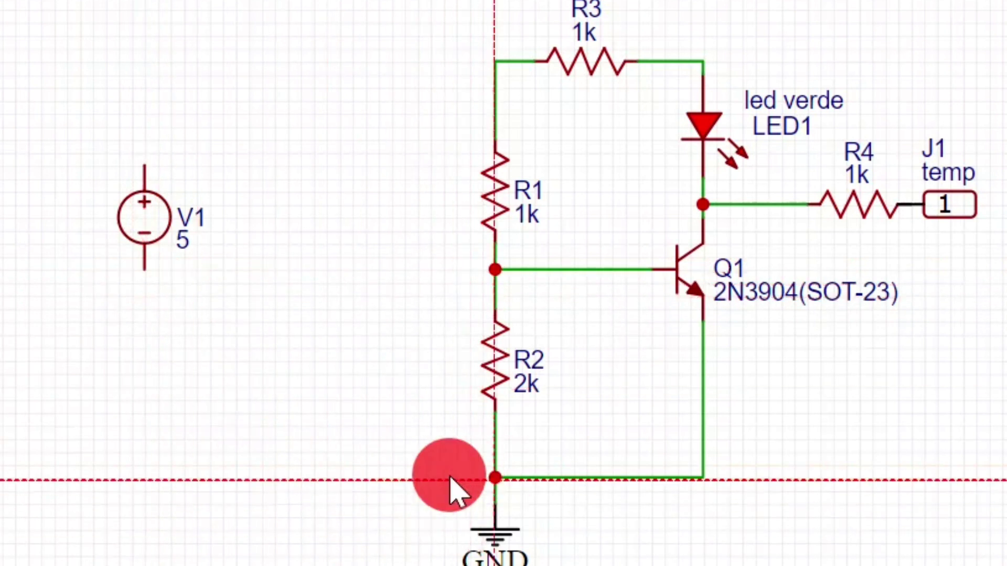
pyautogui.click(150, 270)
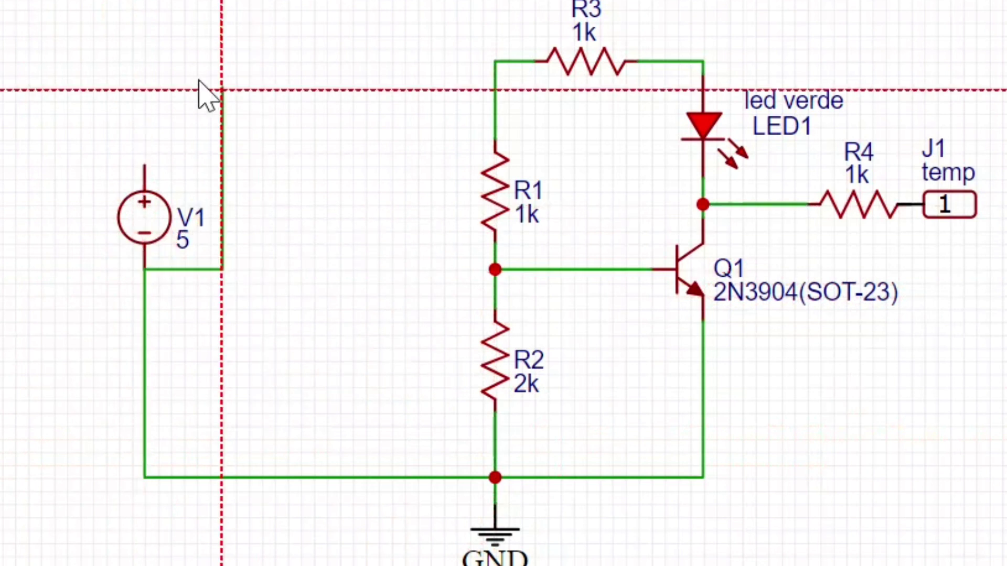
pyautogui.press('Escape')
pyautogui.click(144, 167)
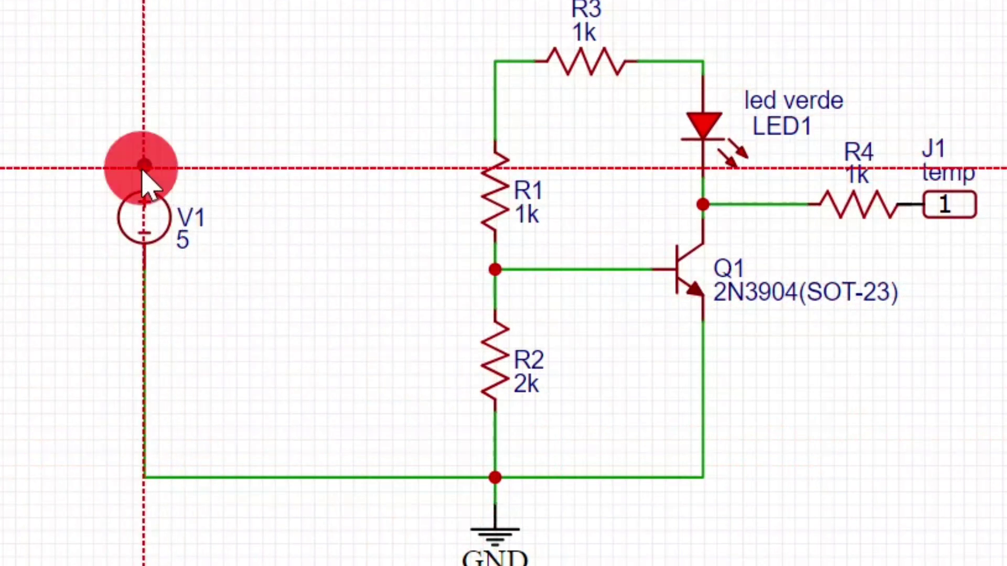
pyautogui.click(495, 62)
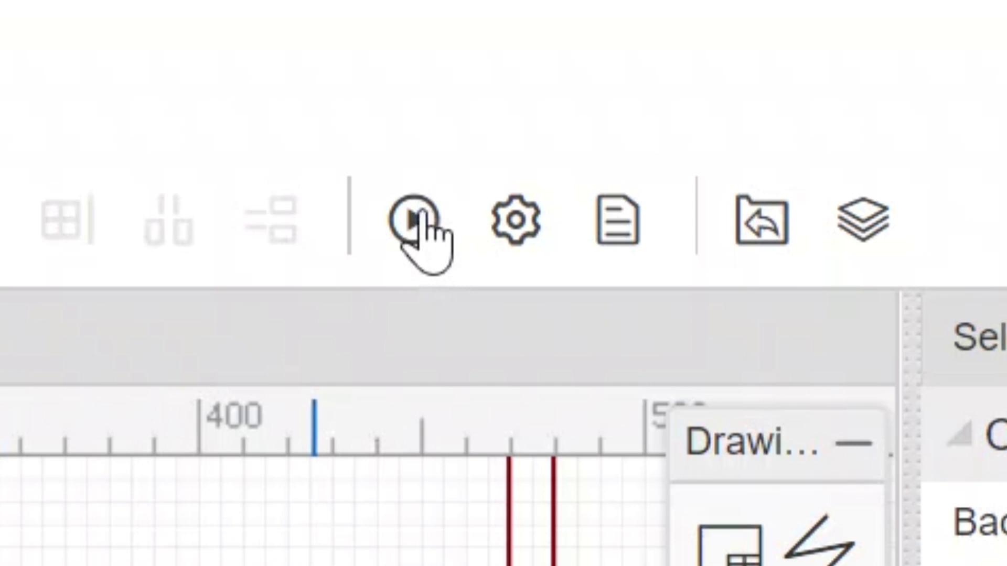
# Step: Run the simulation, dismiss the warning, and delete the 2N3904 transistor Q1
pyautogui.click(420, 215)
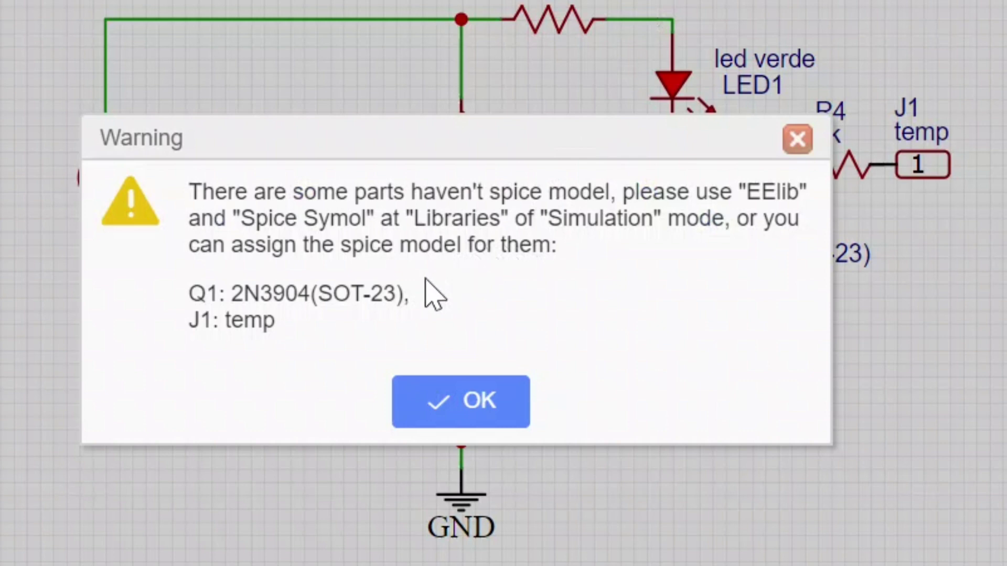
pyautogui.click(401, 385)
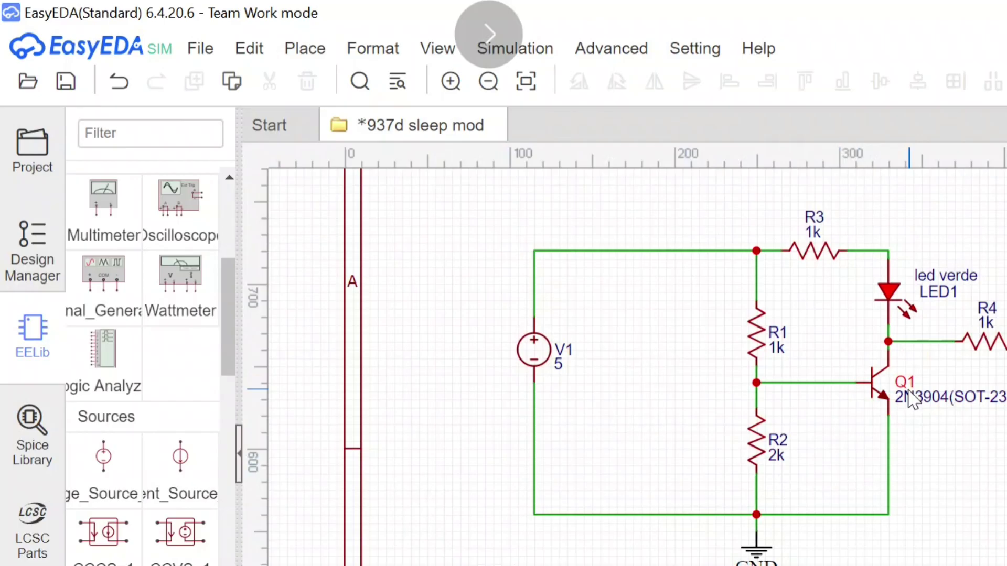
pyautogui.click(651, 225)
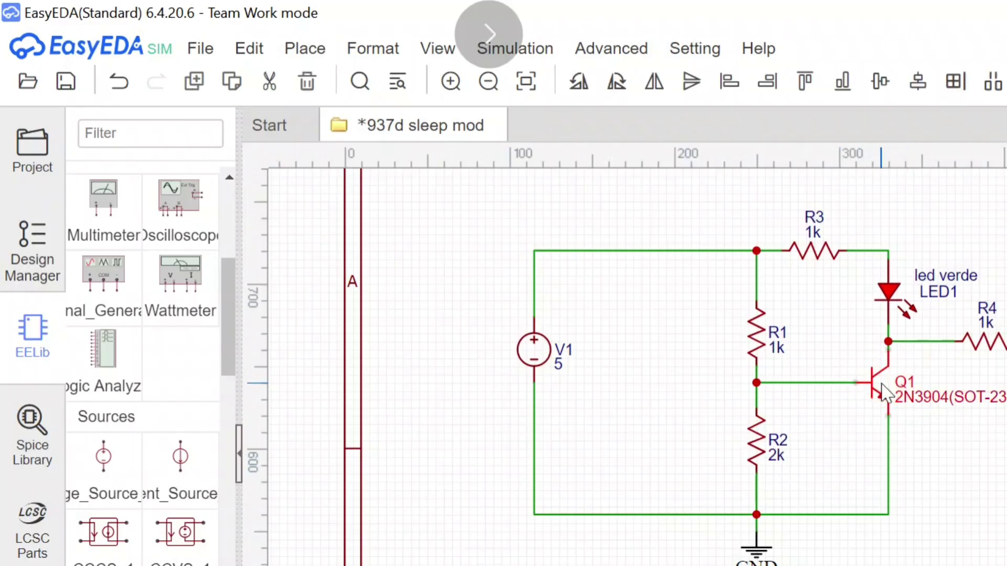
pyautogui.press('Delete')
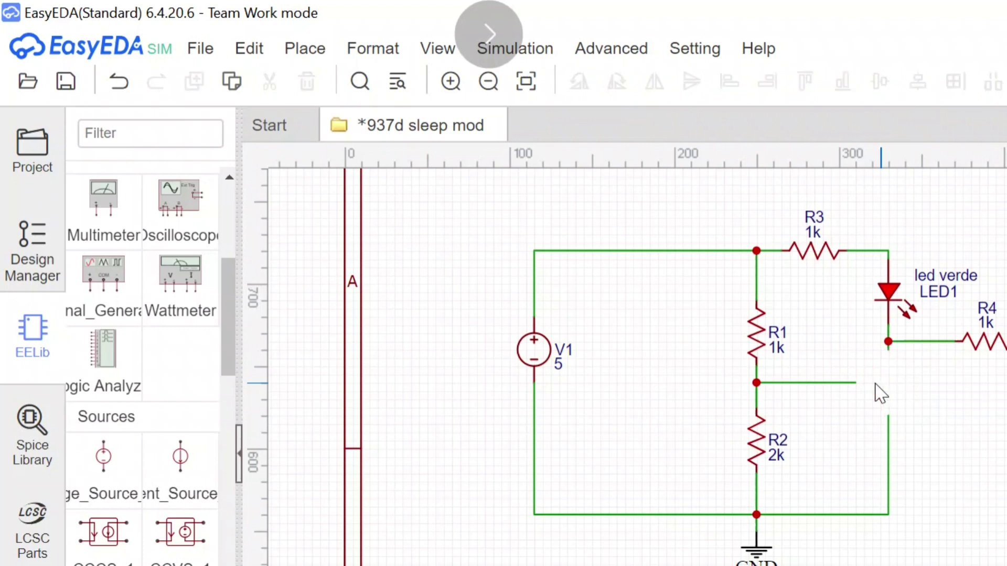
# Step: Place a 2N2222 transistor in Q1's former position, aligned with the open base, collector and emitter wires
pyautogui.moveTo(225, 348); pyautogui.dragTo(225, 452)
pyautogui.click(94, 425)
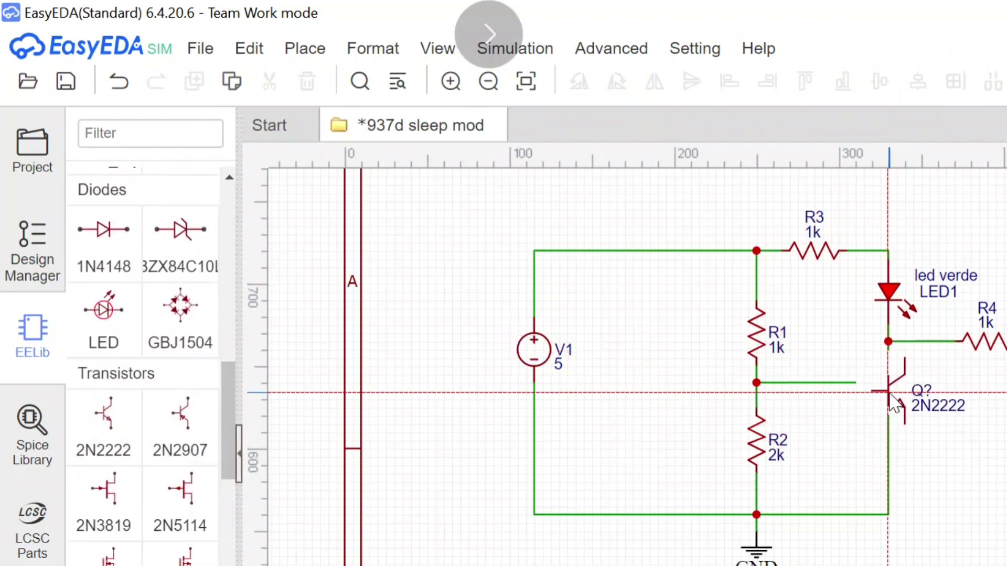
pyautogui.click(877, 384)
pyautogui.click(872, 384)
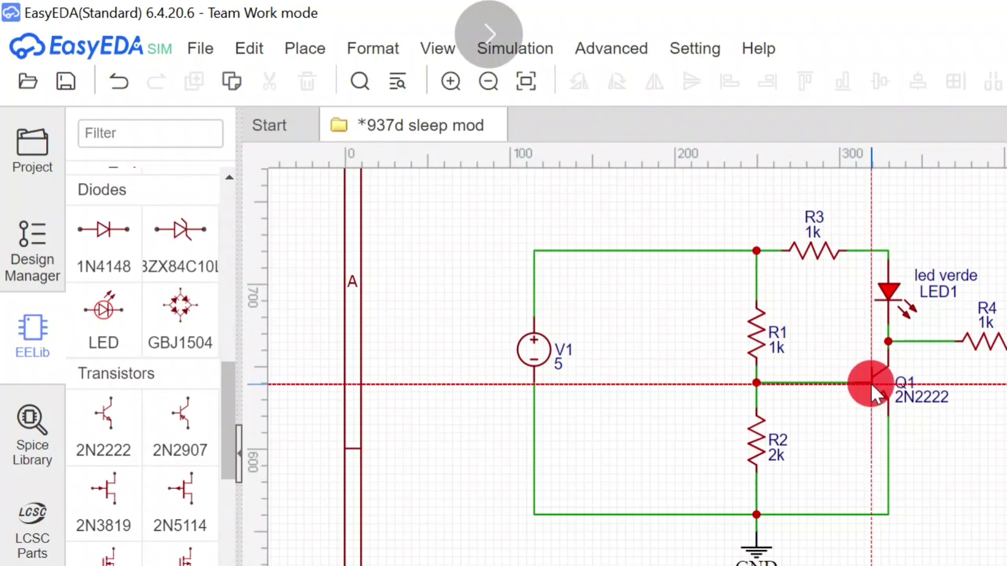
pyautogui.press('Escape')
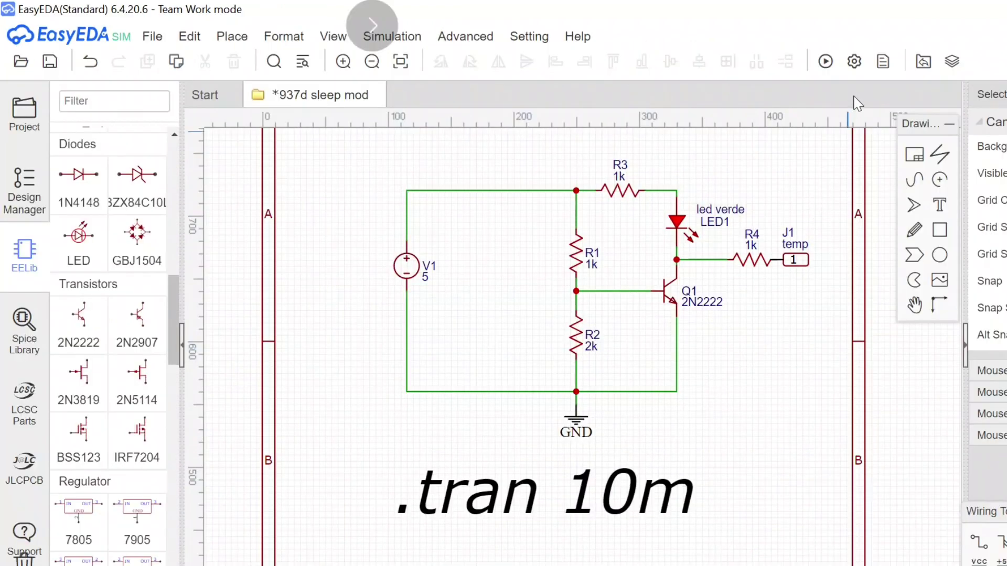
# Step: Rerun the simulation, dismiss the warning, and delete the temp header J1 and LED1
pyautogui.click(825, 61)
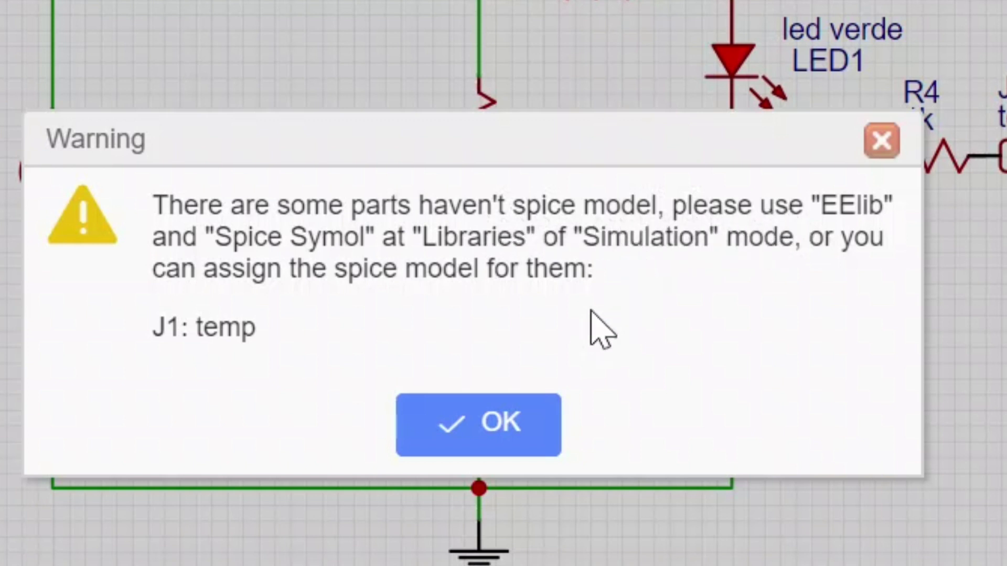
pyautogui.click(475, 435)
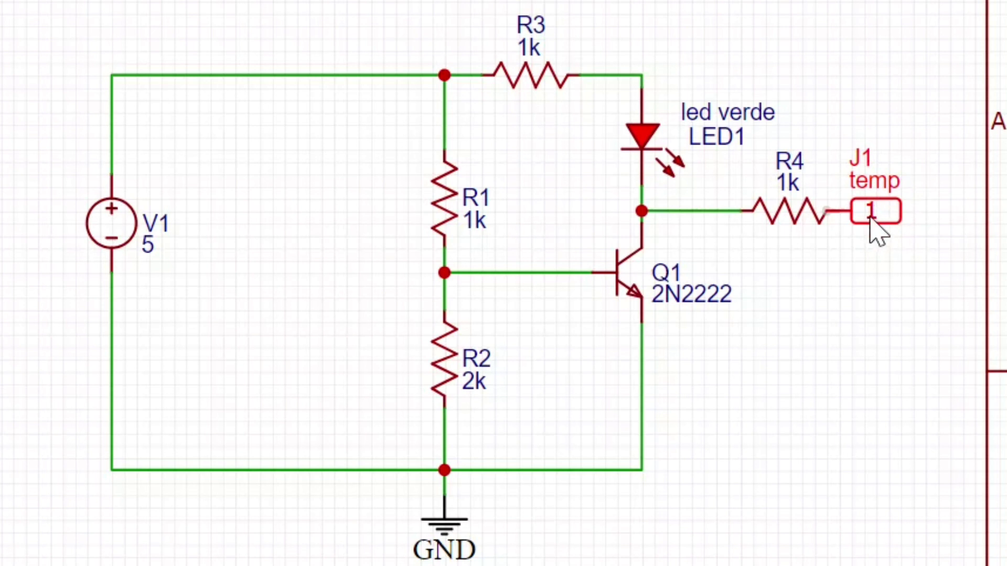
pyautogui.press('Delete')
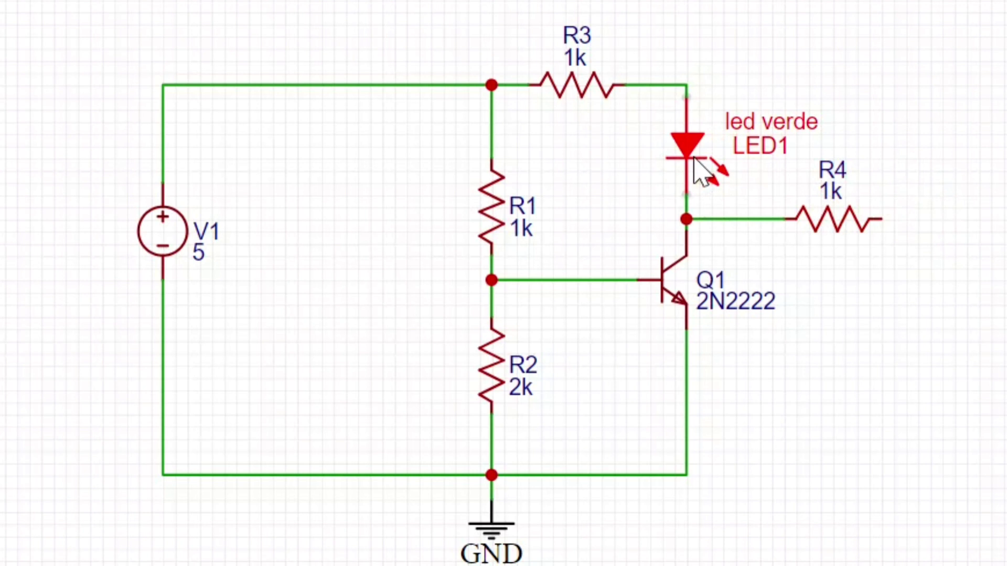
pyautogui.press('Delete')
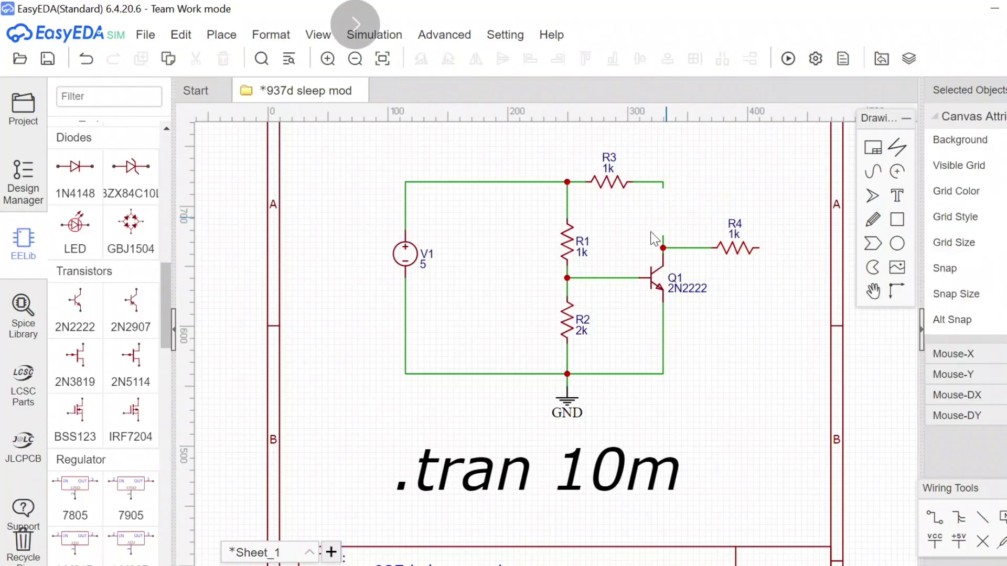
# Step: Place a simulatable LED, rotate it vertically with the anode up, and fit it between R3's wire and Q1's collector node
pyautogui.click(76, 223)
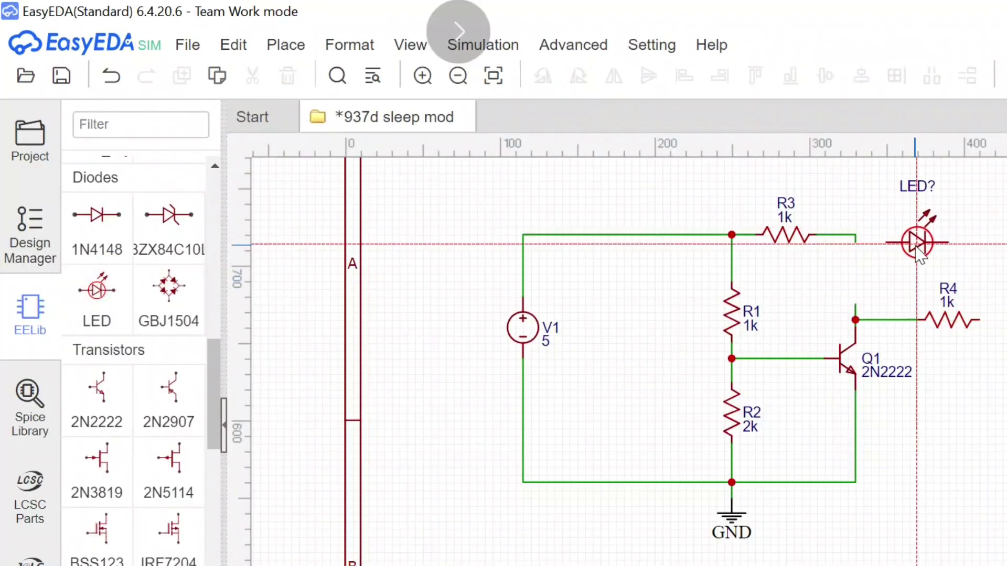
pyautogui.click(917, 245)
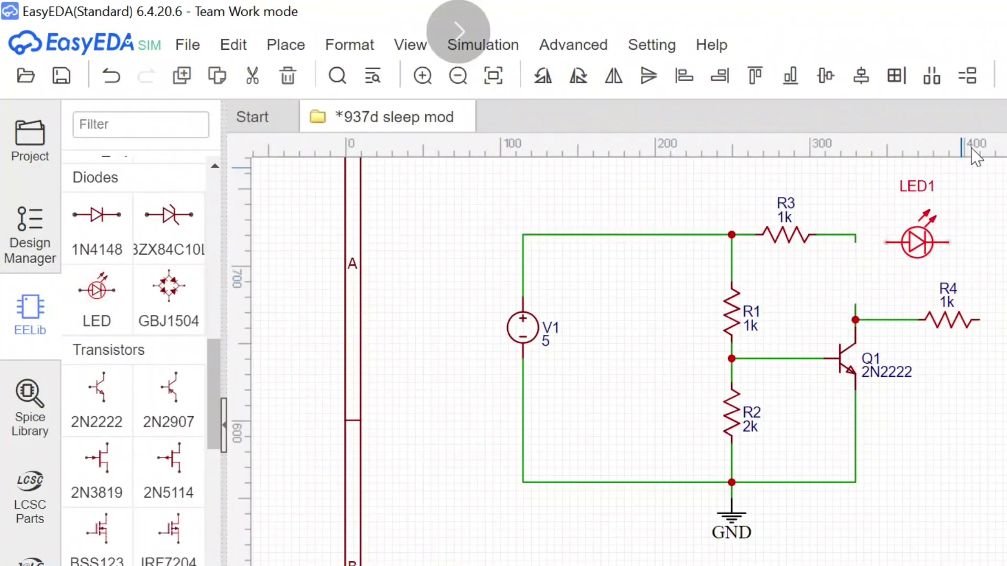
pyautogui.click(580, 78)
pyautogui.moveTo(912, 244); pyautogui.dragTo(847, 270)
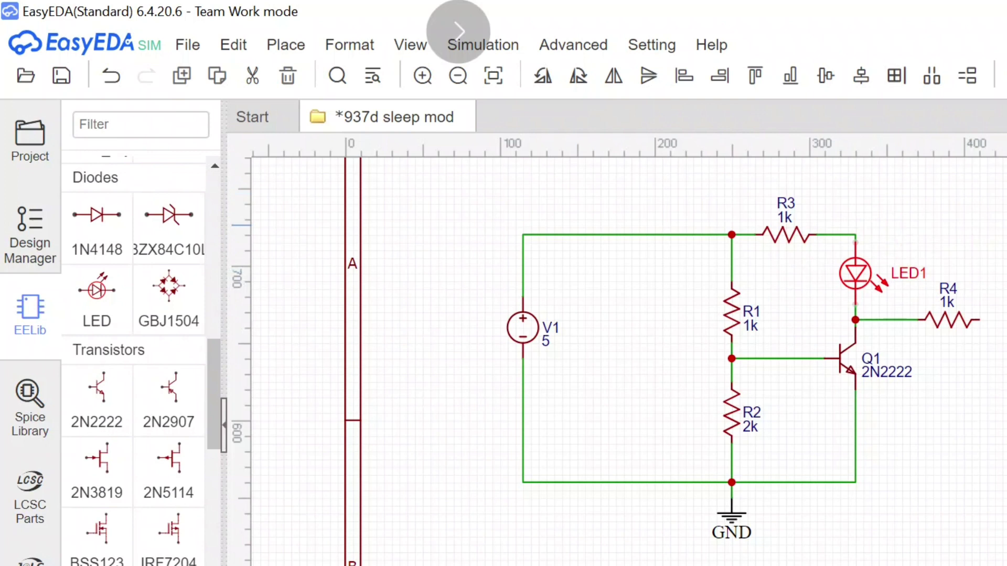
pyautogui.click(962, 227)
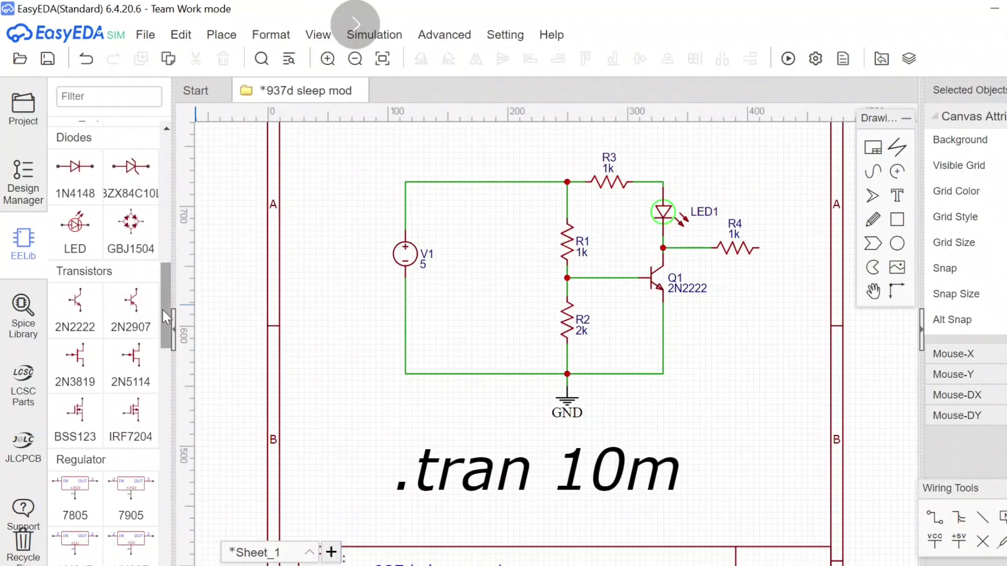
# Step: Place an SPST_Open switch in the upper wire between V1's positive terminal and the R1/R3 junction
pyautogui.moveTo(209, 403); pyautogui.dragTo(235, 549)
pyautogui.moveTo(183, 426); pyautogui.dragTo(191, 533)
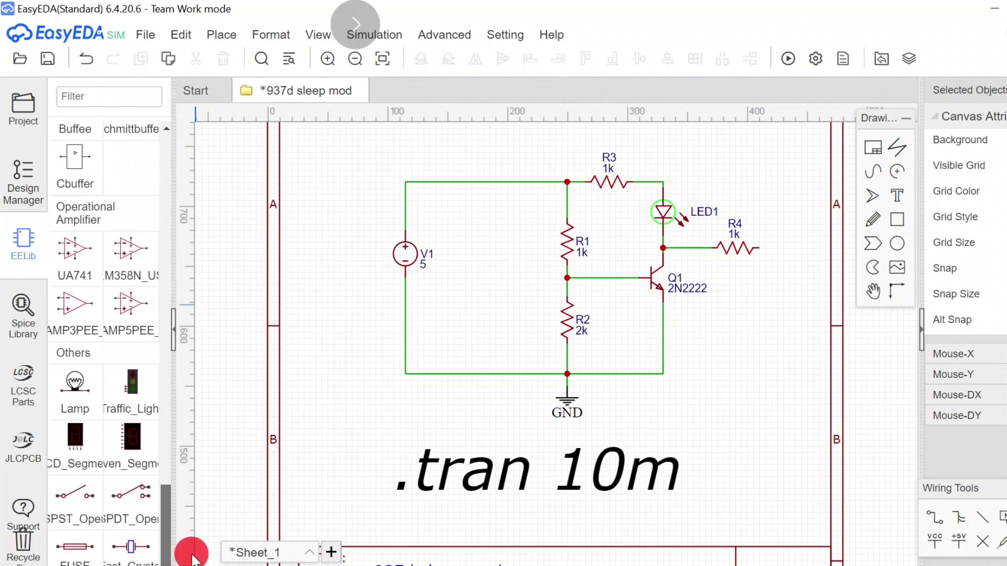
pyautogui.click(84, 495)
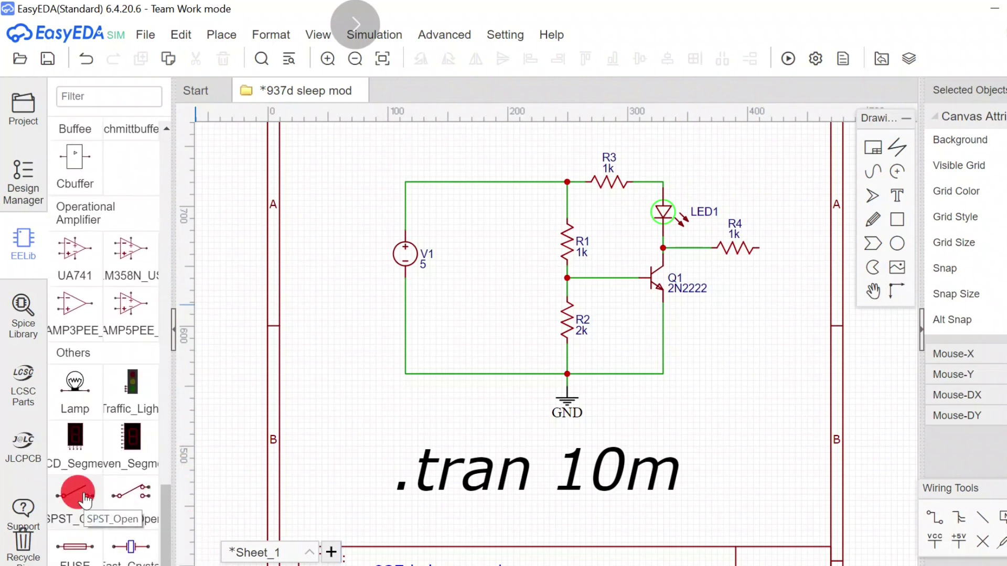
pyautogui.click(477, 179)
pyautogui.press('Escape')
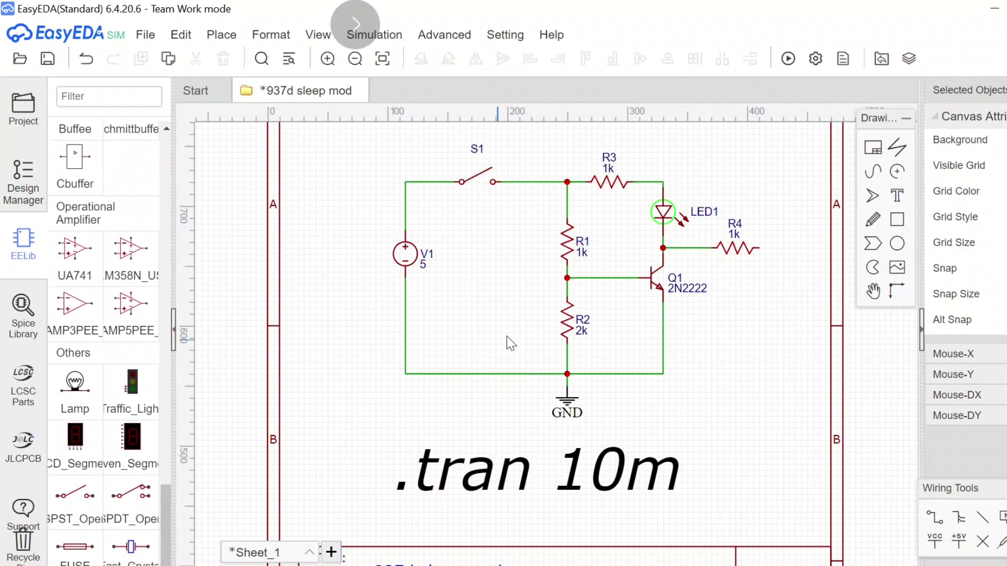
# Step: Place a Multimeter instrument above and to the right of R4's open end
pyautogui.moveTo(170, 528); pyautogui.dragTo(148, 197)
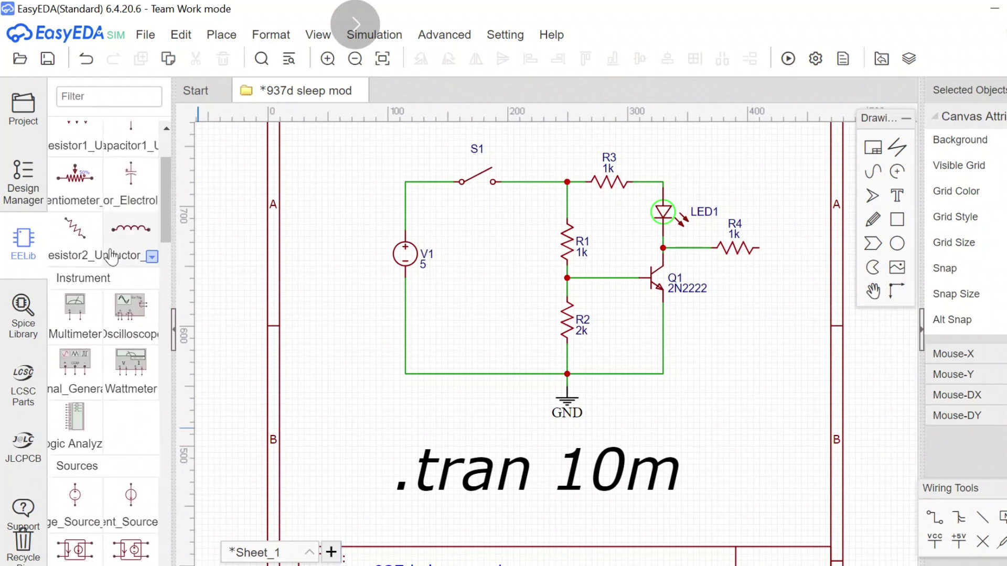
pyautogui.click(75, 307)
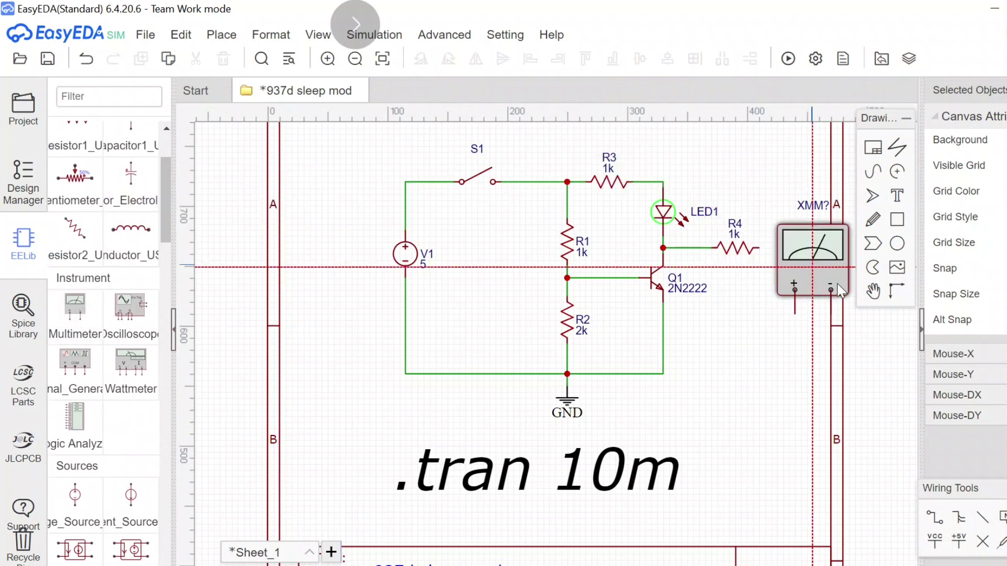
pyautogui.click(789, 195)
pyautogui.press('Escape')
# Step: Wire the multimeter's positive terminal to R4's free end and its negative terminal to the ground line at Q1's emitter
pyautogui.click(932, 514)
pyautogui.click(770, 244)
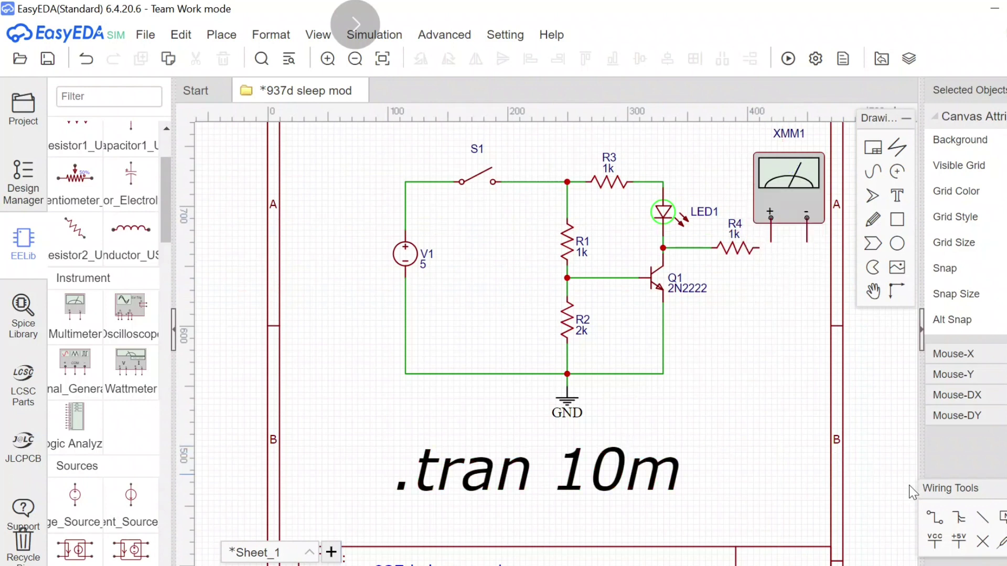
pyautogui.moveTo(774, 215); pyautogui.dragTo(618, 404)
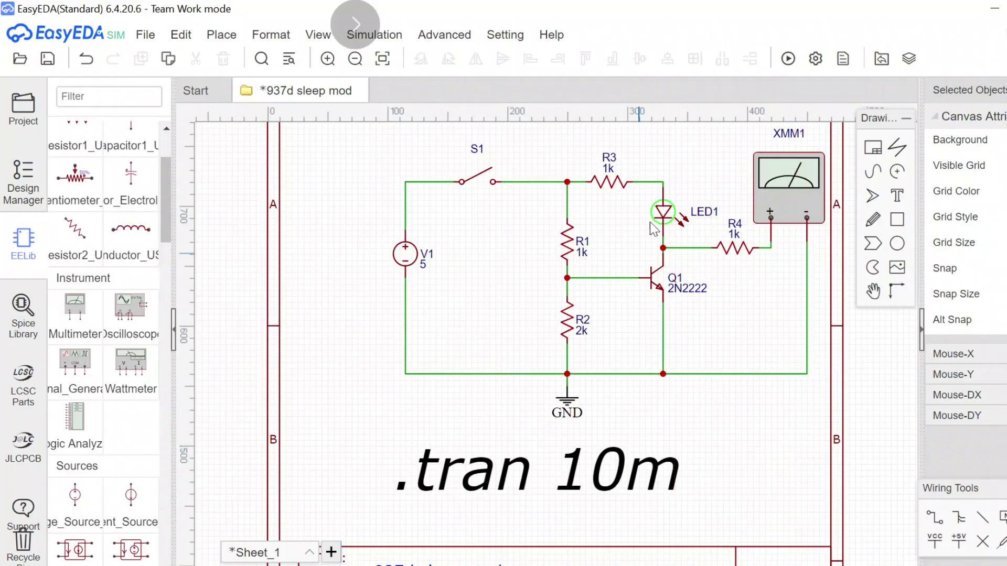
# Step: Run the simulation with switch S1 open, set S1's state to Close, and run the simulation again
pyautogui.click(788, 59)
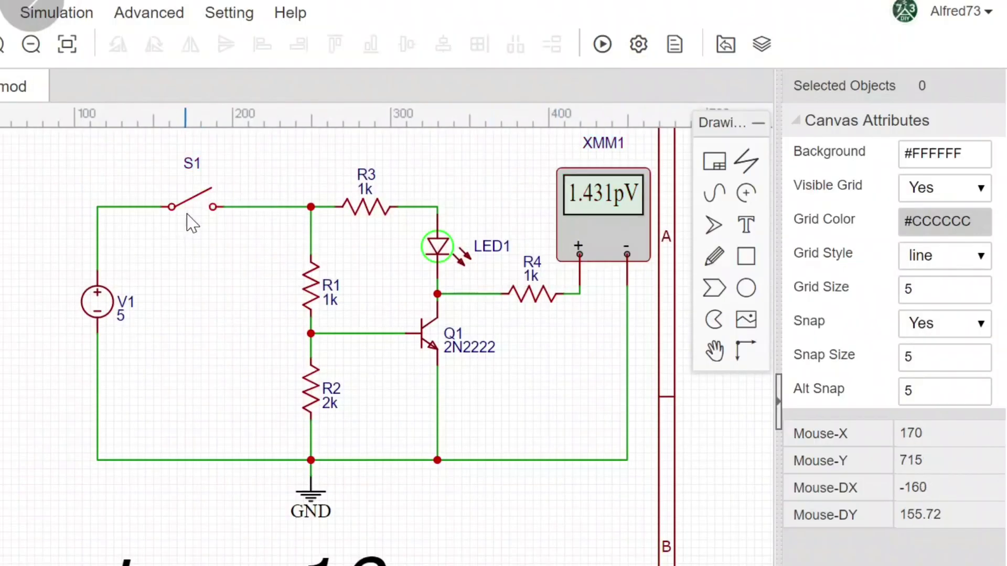
pyautogui.click(192, 202)
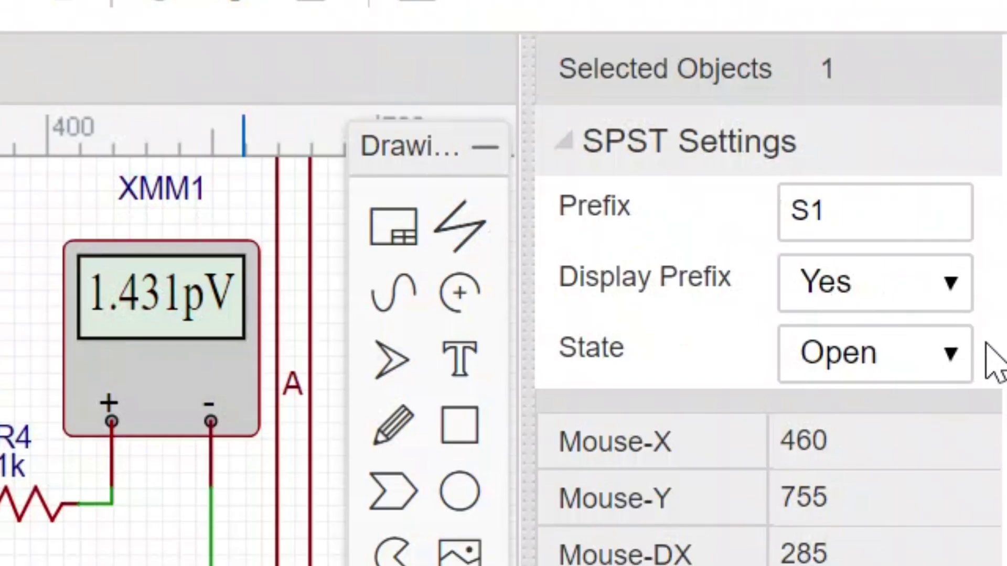
pyautogui.click(947, 353)
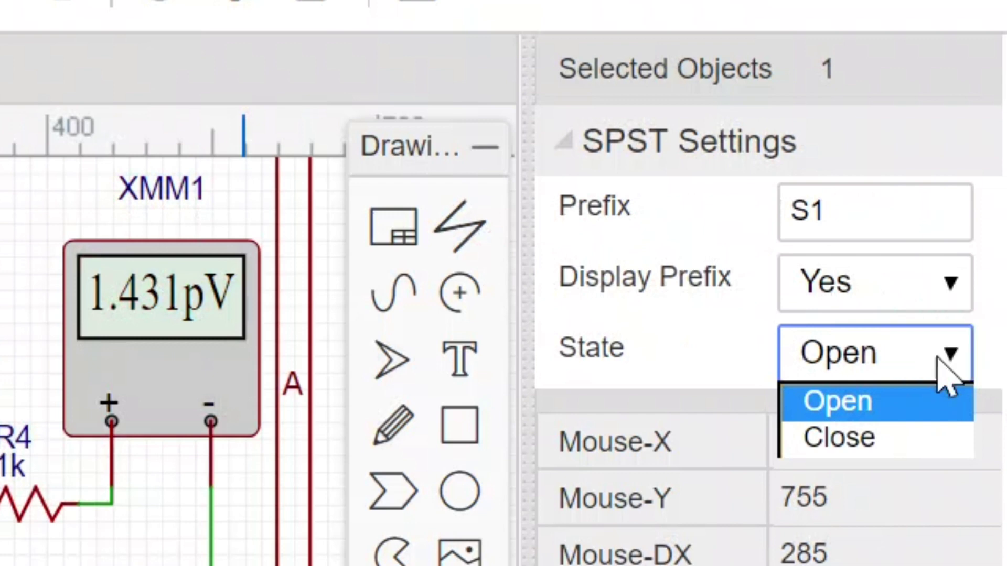
pyautogui.click(860, 430)
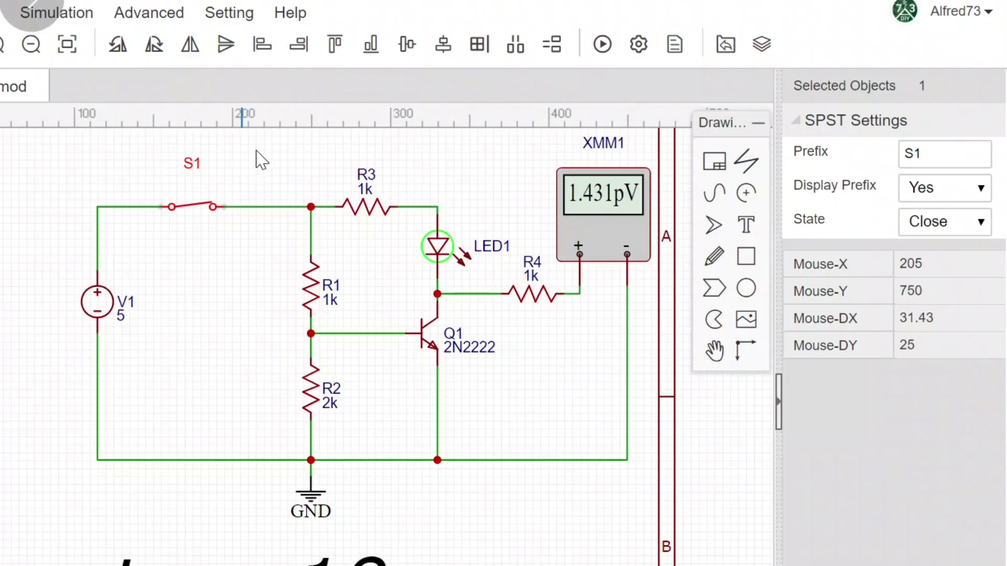
pyautogui.click(601, 45)
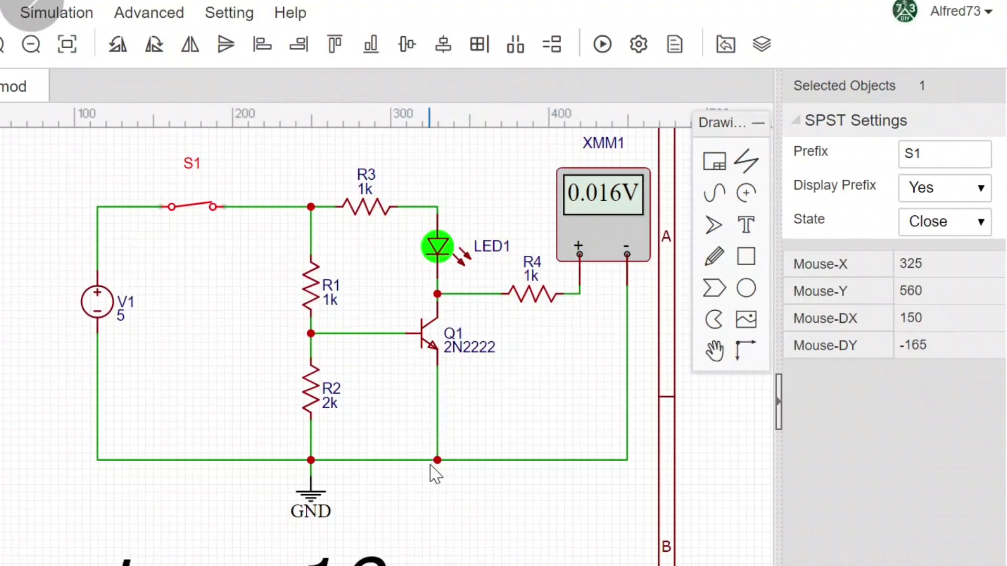
# Step: Set switch S1's state back to Open, rerun the simulation, and clear the selection
pyautogui.click(195, 244)
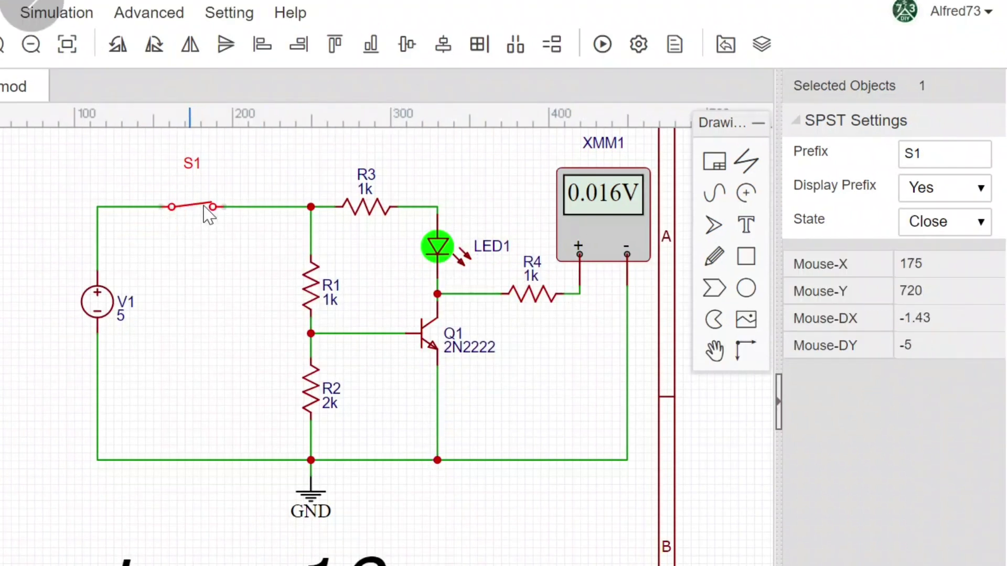
pyautogui.click(979, 220)
pyautogui.click(943, 245)
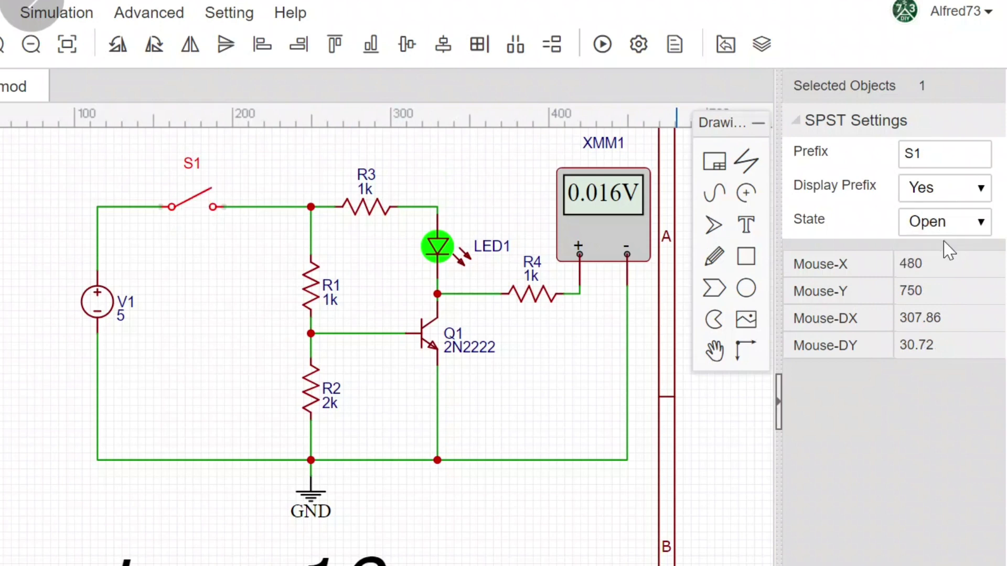
pyautogui.click(602, 45)
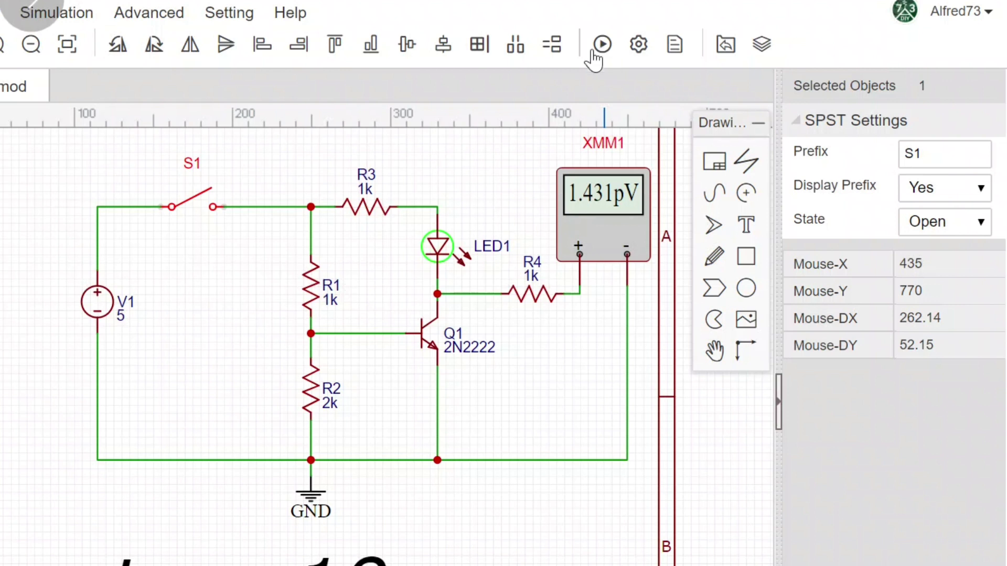
pyautogui.click(543, 357)
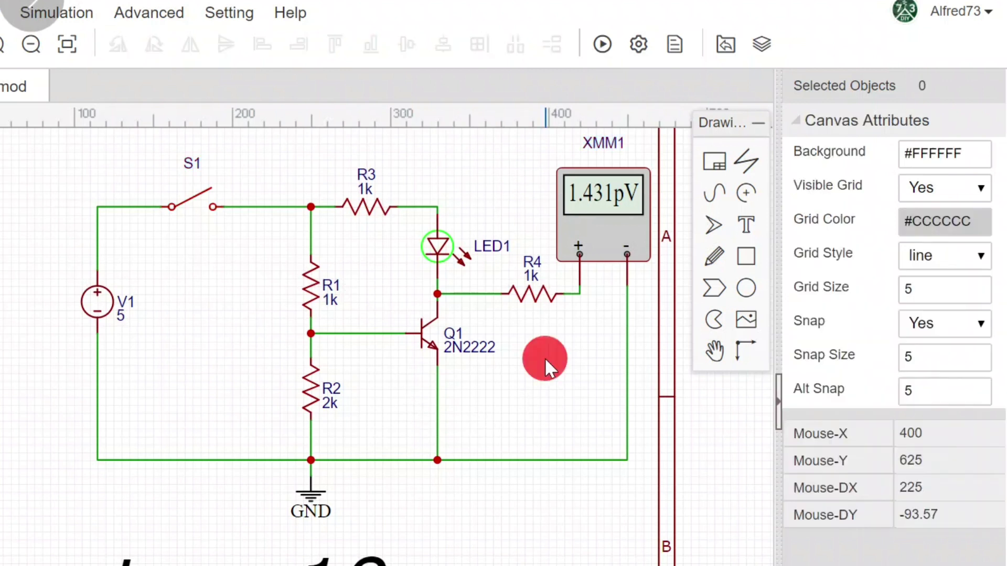
pyautogui.click(460, 347)
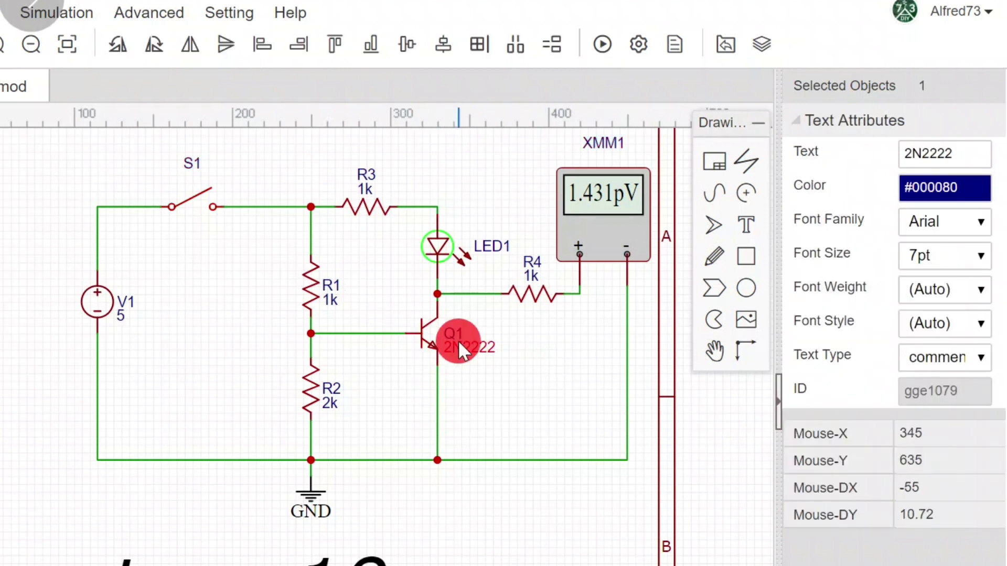
pyautogui.click(461, 348)
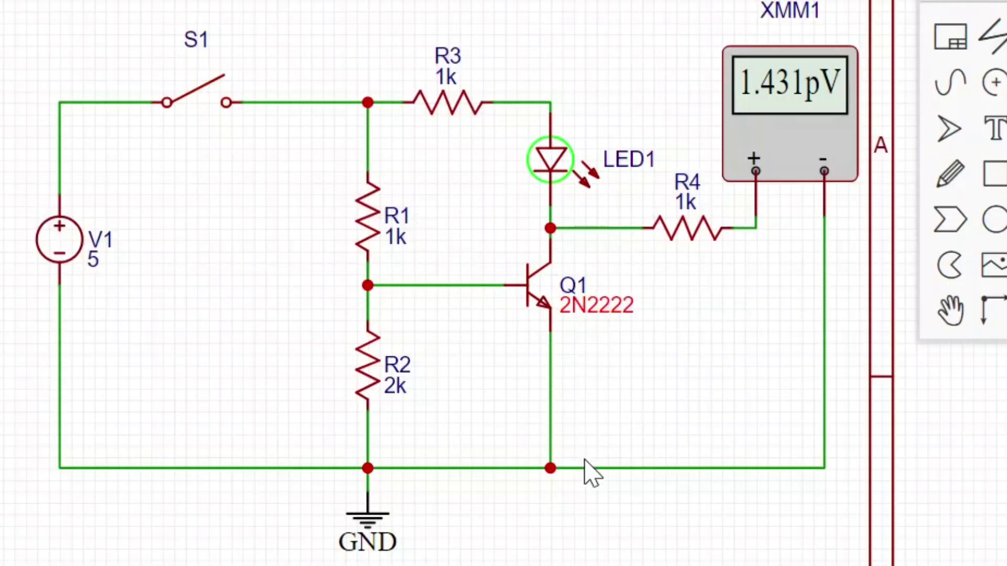
pyautogui.click(676, 468)
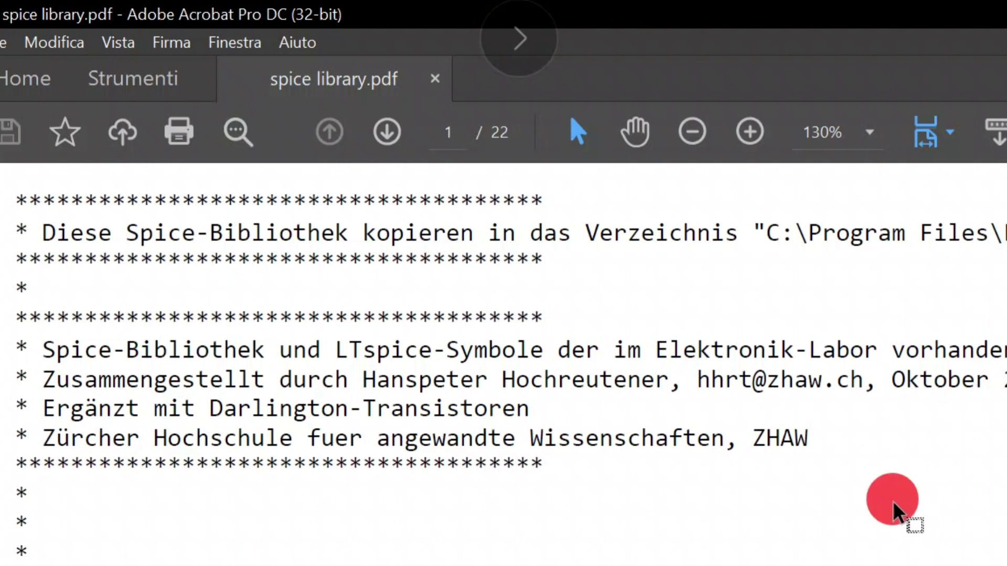
# Step: Look through the SPICE library PDF, from the diode models to the transistor models, for the BC337 entry
pyautogui.scroll(-15, 893, 501)
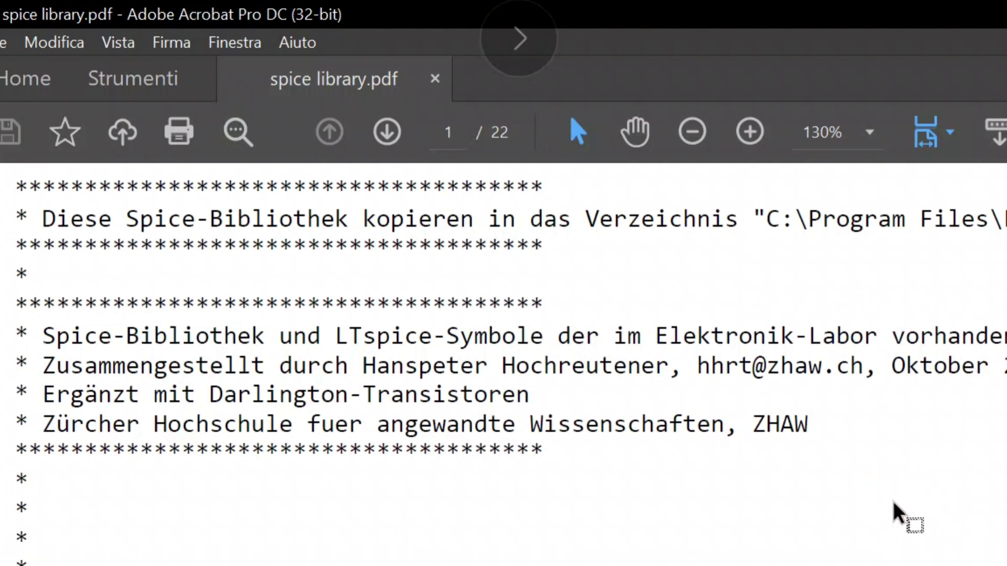
pyautogui.scroll(-5, 893, 503)
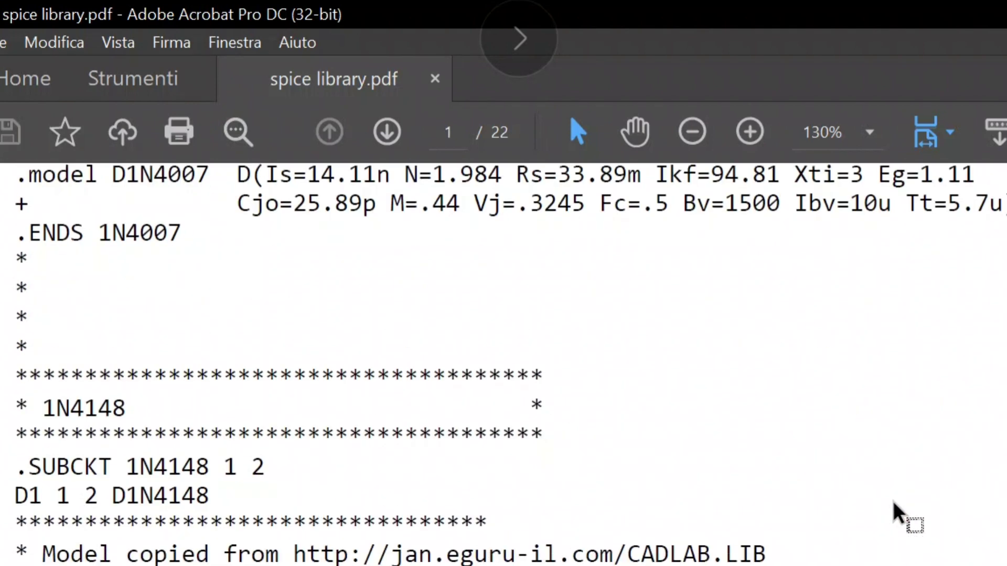
pyautogui.scroll(-1, 893, 502)
pyautogui.scroll(-3, 893, 501)
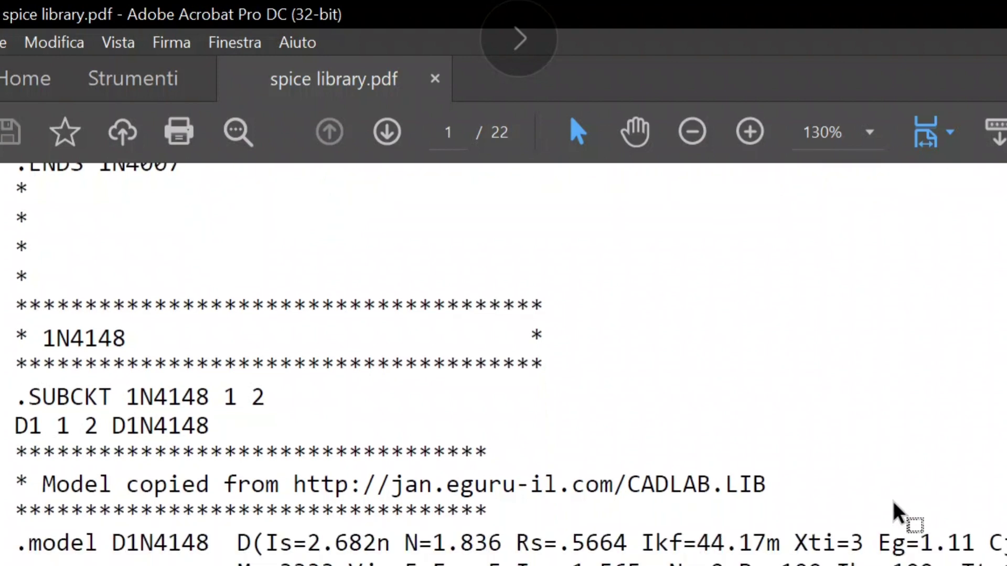
pyautogui.scroll(-4, 894, 501)
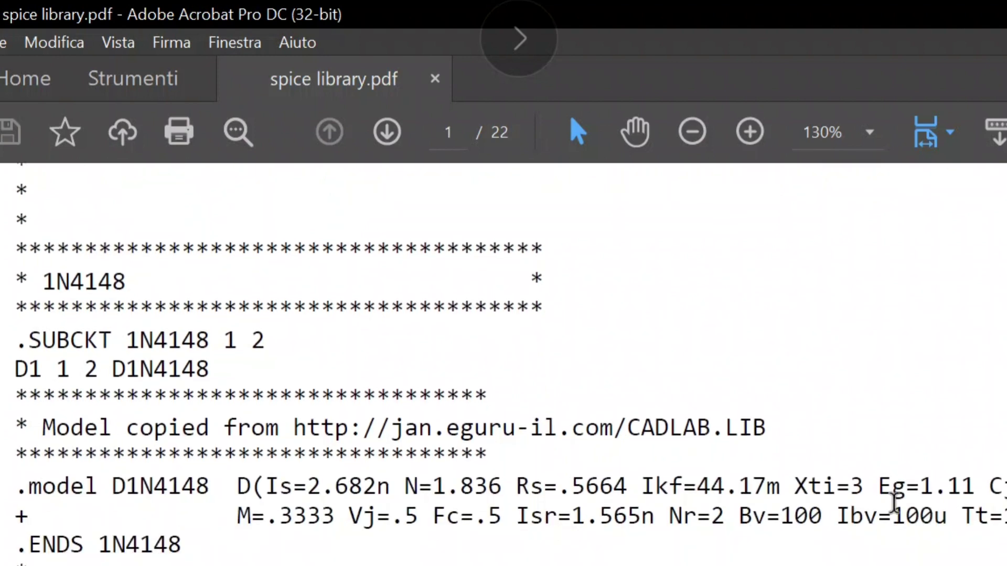
pyautogui.scroll(-15, 893, 501)
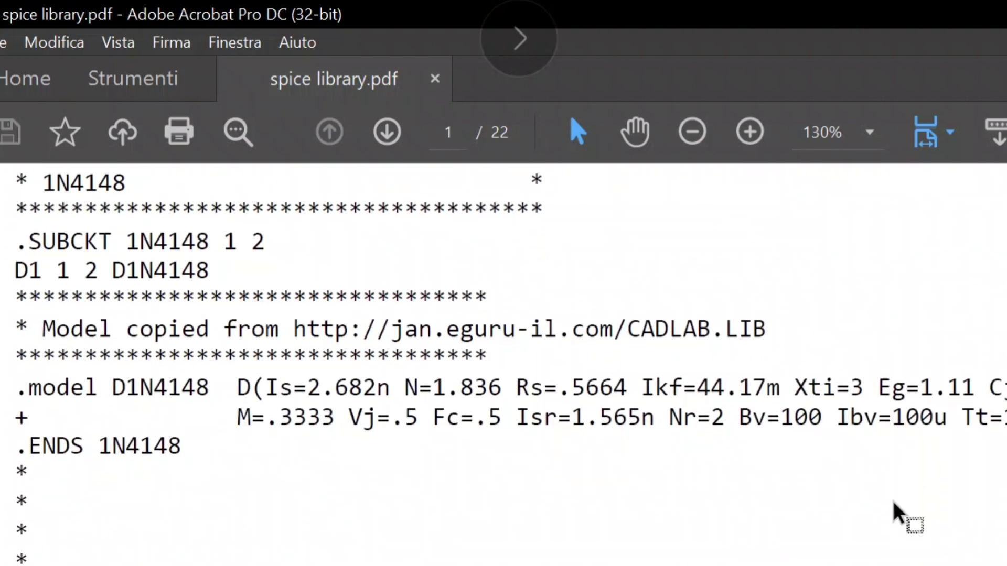
pyautogui.scroll(-20, 893, 501)
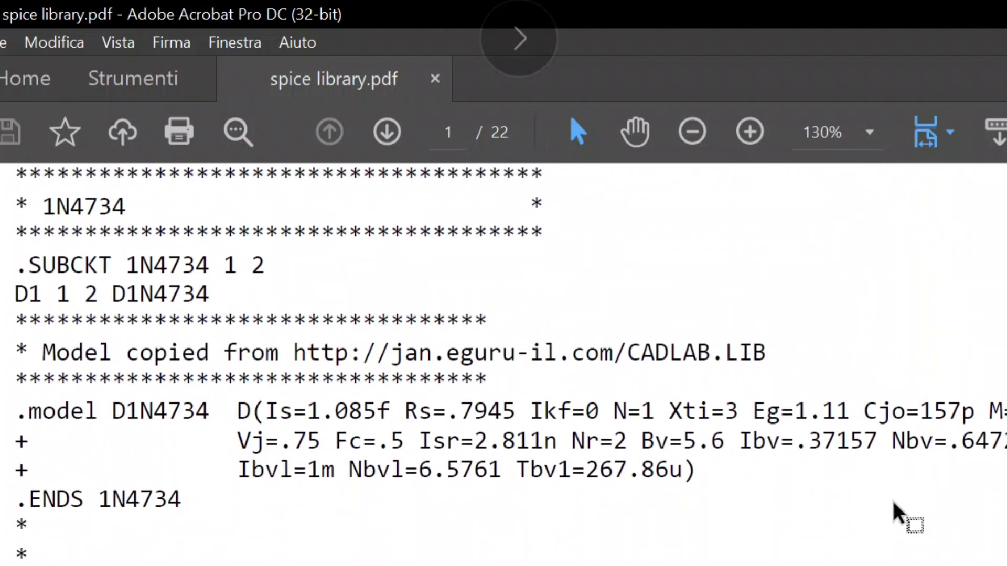
pyautogui.scroll(-9, 892, 502)
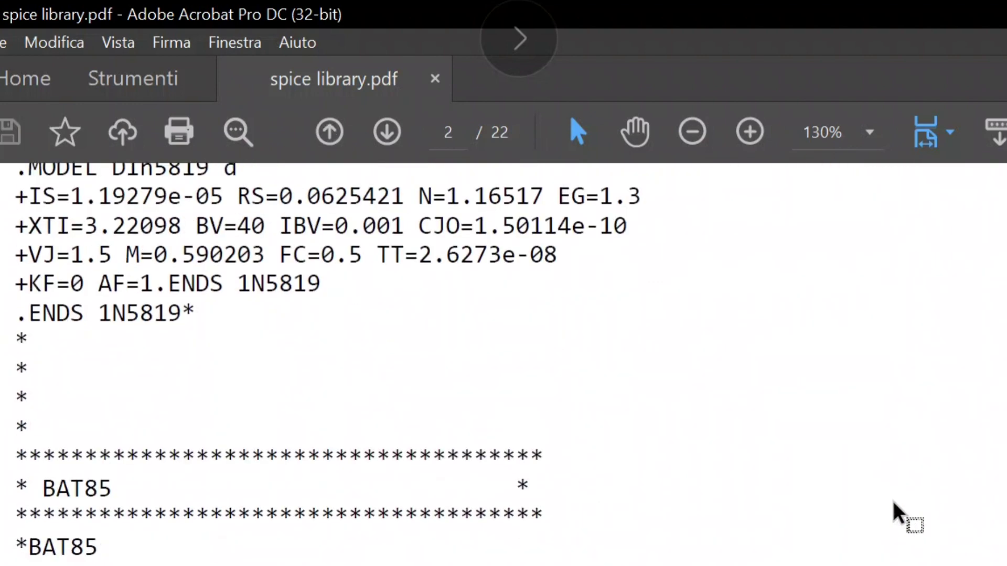
pyautogui.scroll(-20, 892, 501)
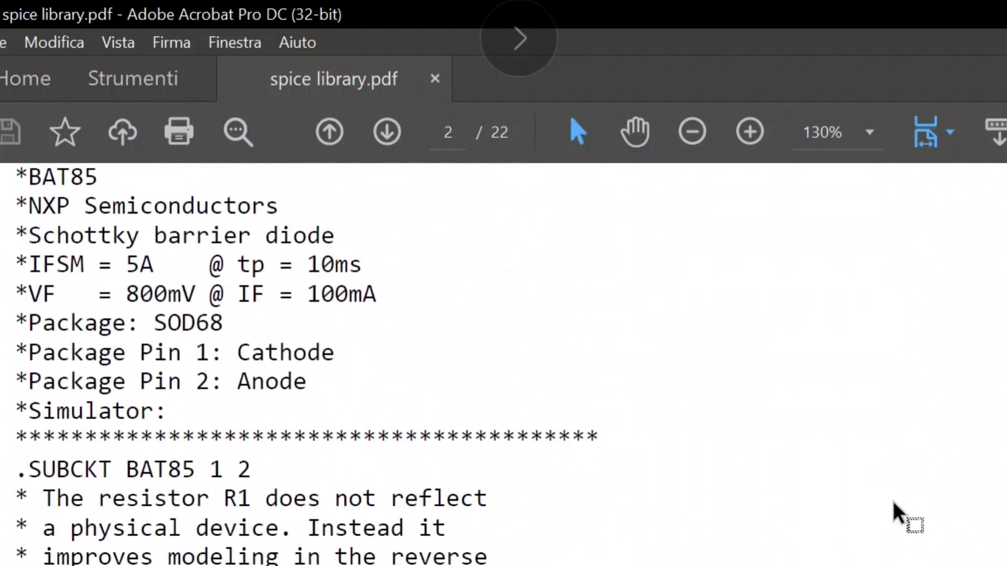
pyautogui.scroll(-10, 892, 501)
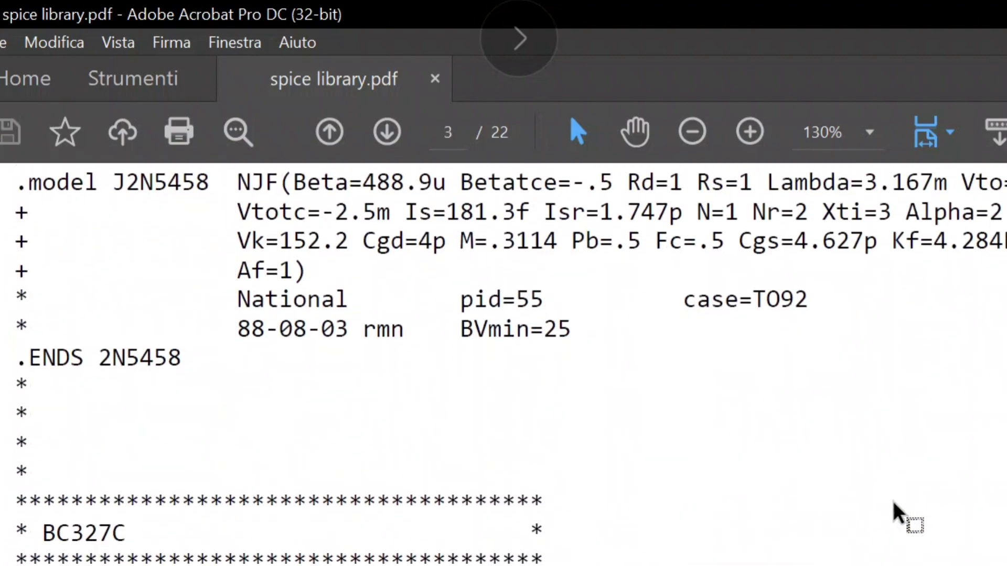
pyautogui.scroll(-2, 892, 501)
pyautogui.scroll(-4, 892, 501)
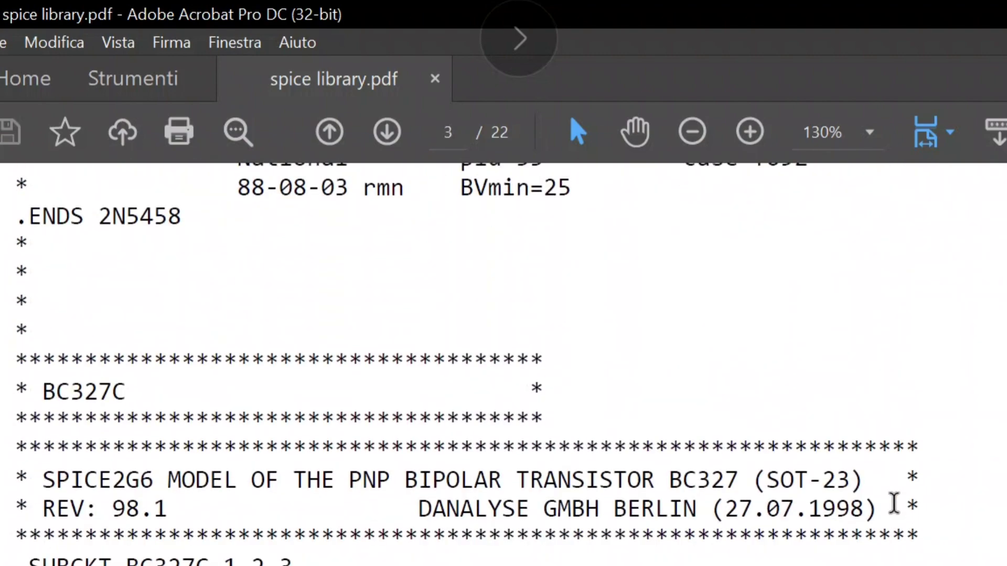
pyautogui.scroll(-16, 893, 504)
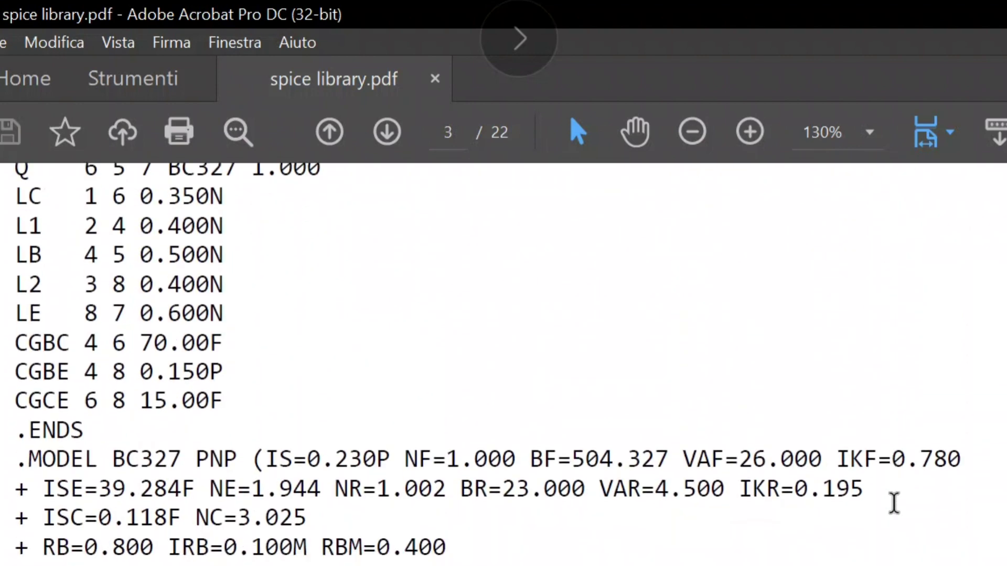
pyautogui.scroll(-20, 893, 504)
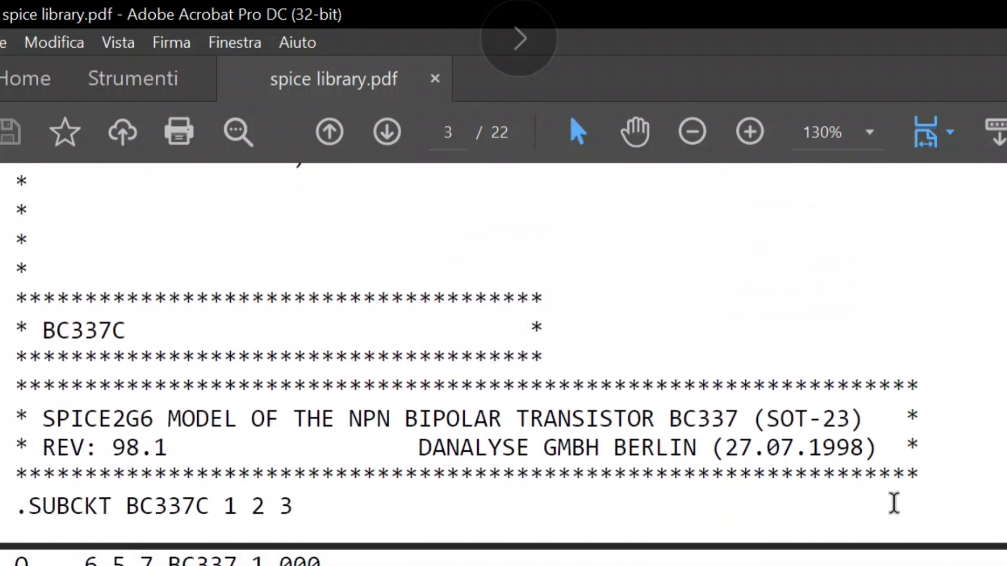
# Step: Select and copy the BC337 NPN .MODEL definition, from the .MODEL line through the KF and AF parameters, in the PDF
pyautogui.scroll(-3, 893, 501)
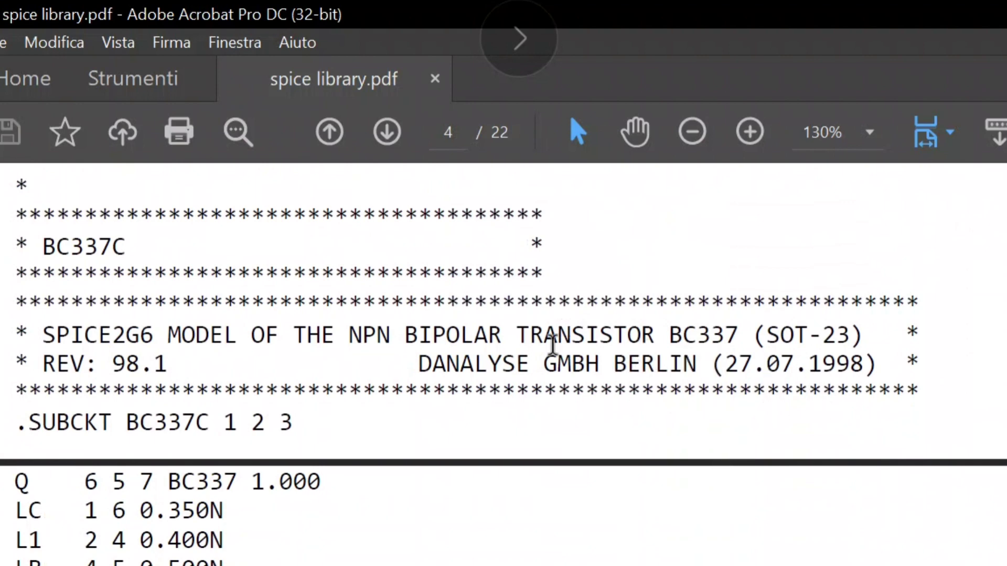
pyautogui.scroll(-6, 564, 310)
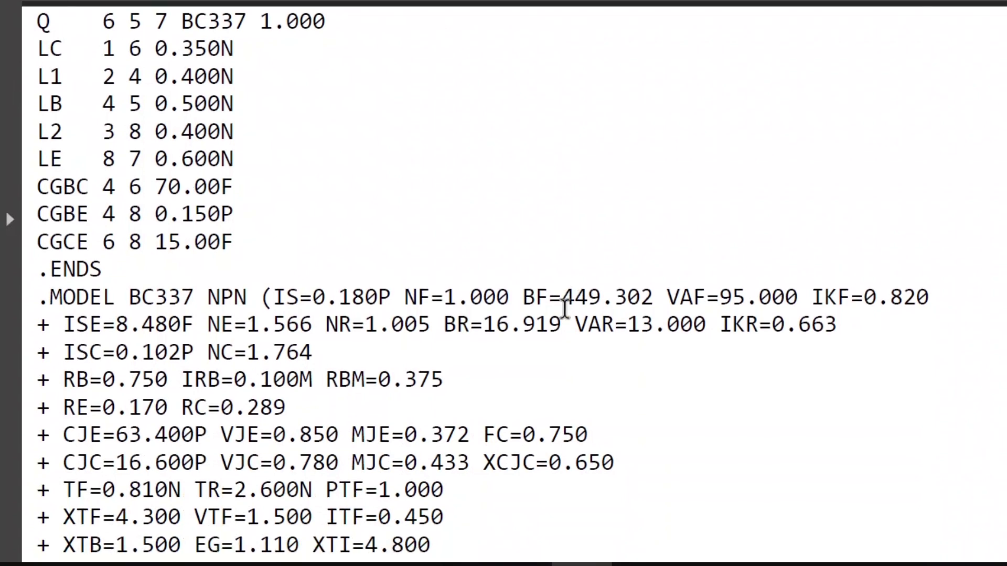
pyautogui.scroll(-1, 563, 306)
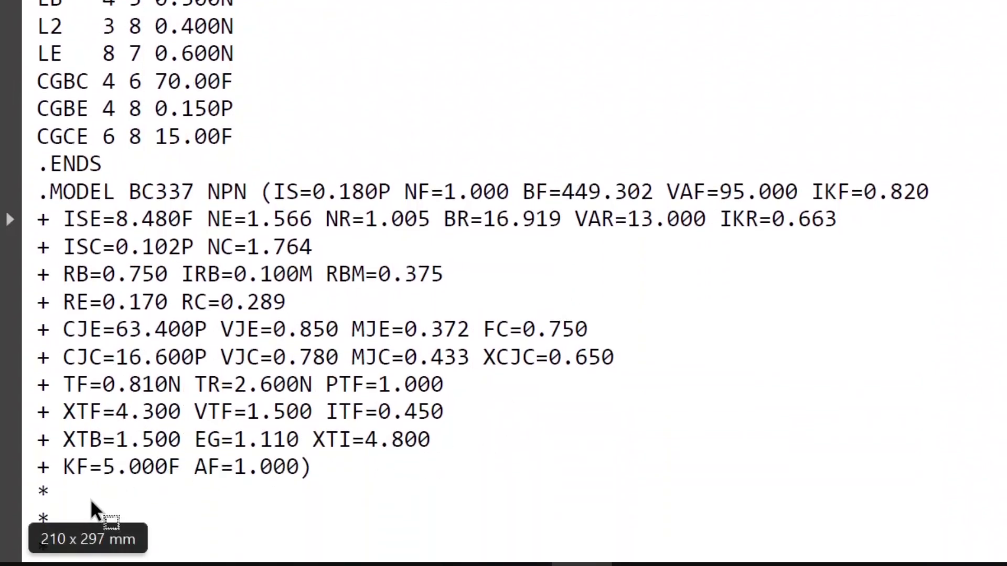
pyautogui.doubleClick(115, 499)
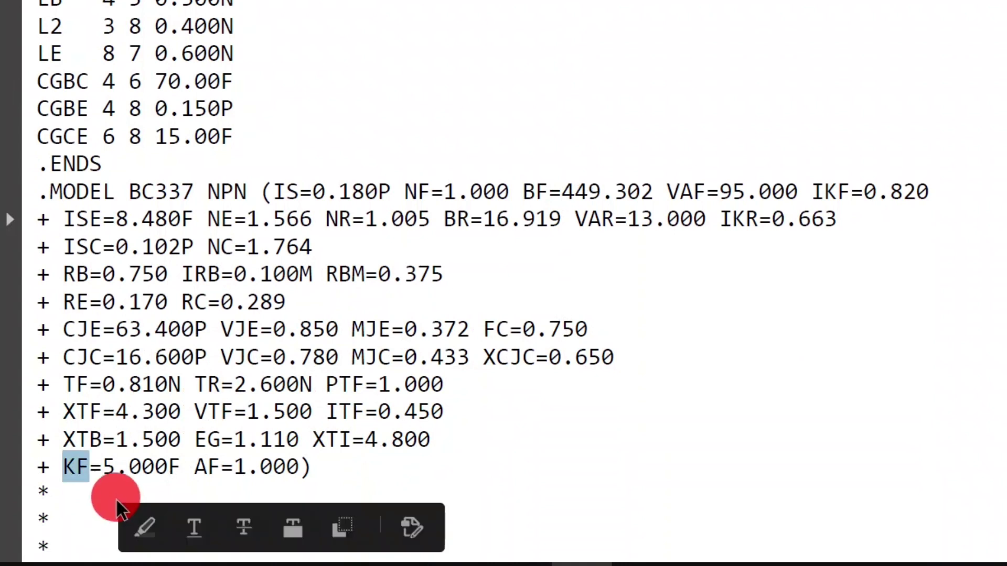
pyautogui.moveTo(37, 191); pyautogui.dragTo(311, 505)
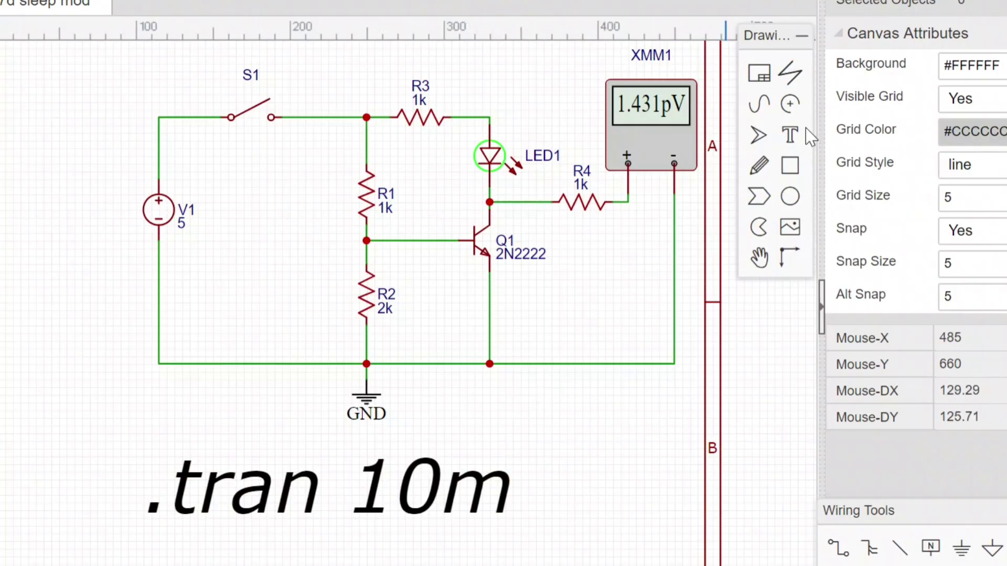
# Step: Switch to EasyEDA, place a text object below the circuit and replace its content with the copied BC337 .MODEL definition
pyautogui.click(796, 138)
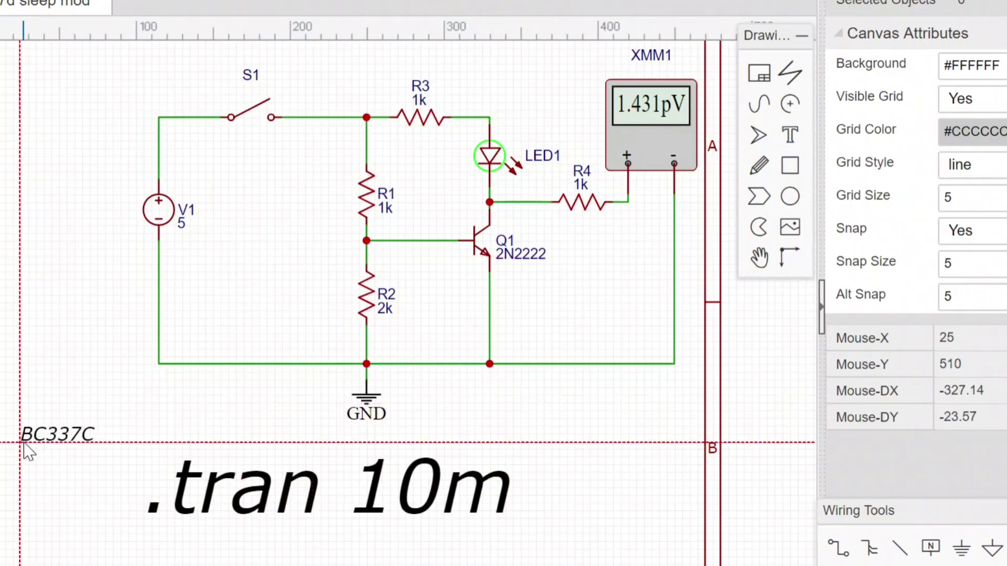
pyautogui.click(22, 534)
pyautogui.press('Escape')
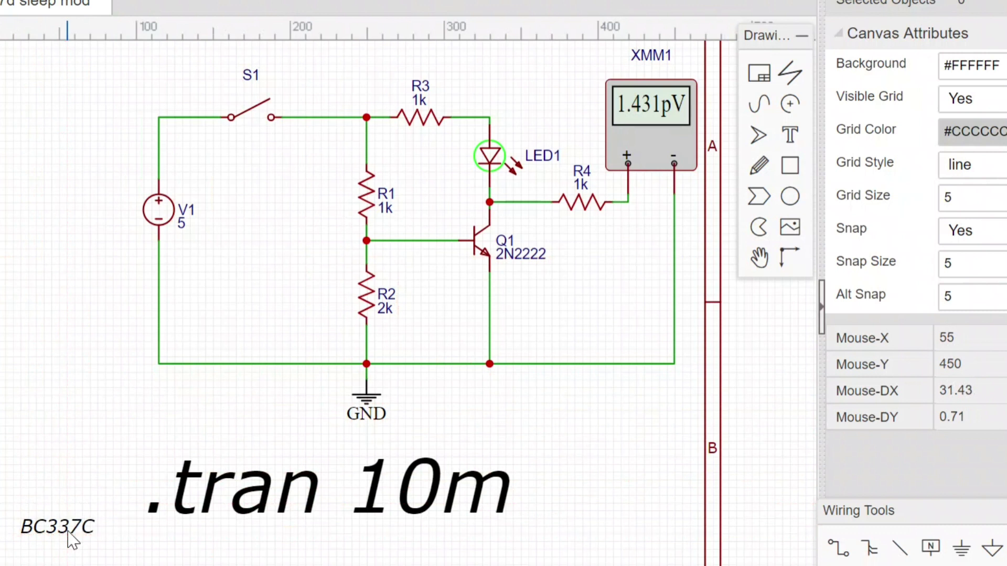
pyautogui.click(68, 530)
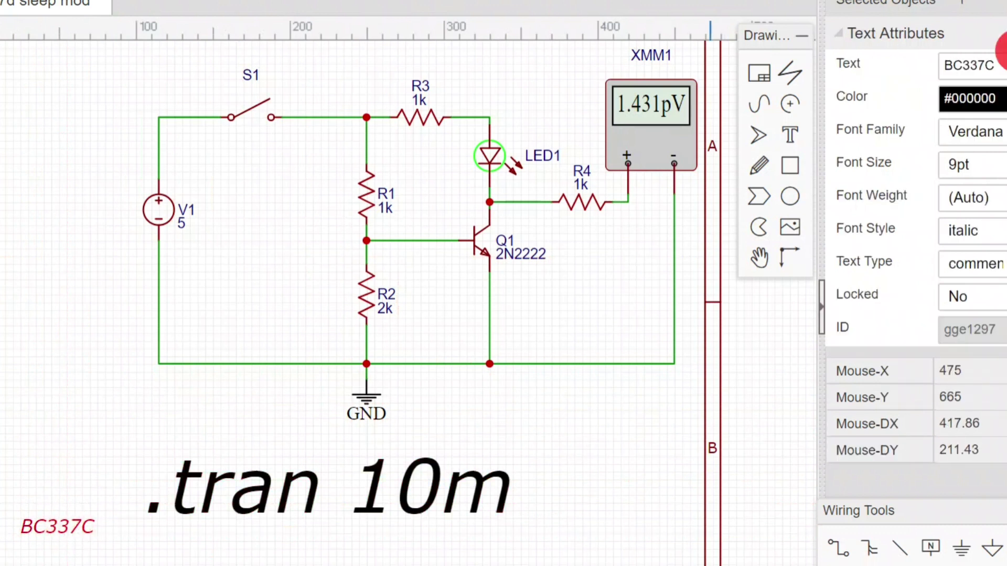
pyautogui.doubleClick(995, 62)
pyautogui.hotkey('ctrl', 'v')
pyautogui.press('Return')
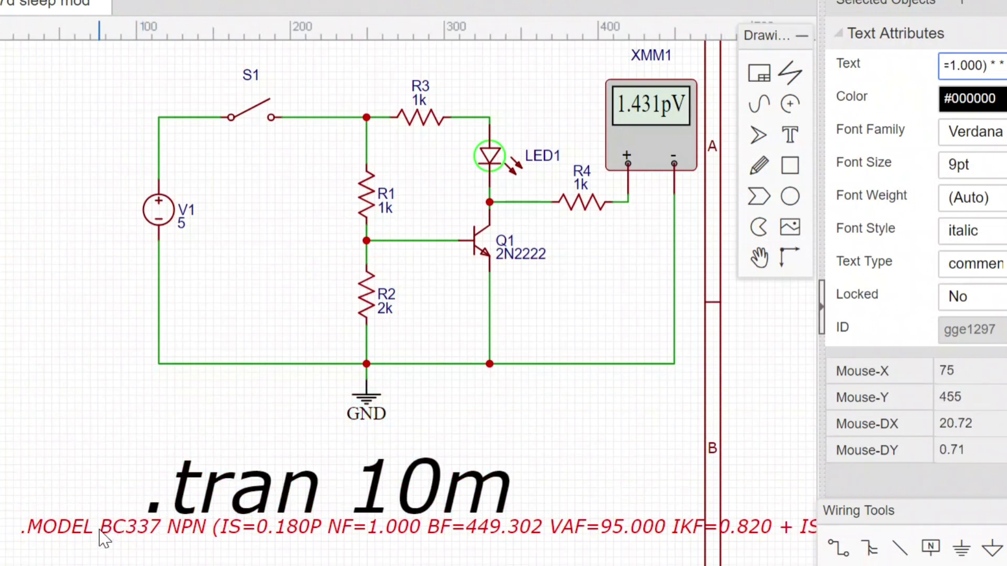
pyautogui.click(279, 494)
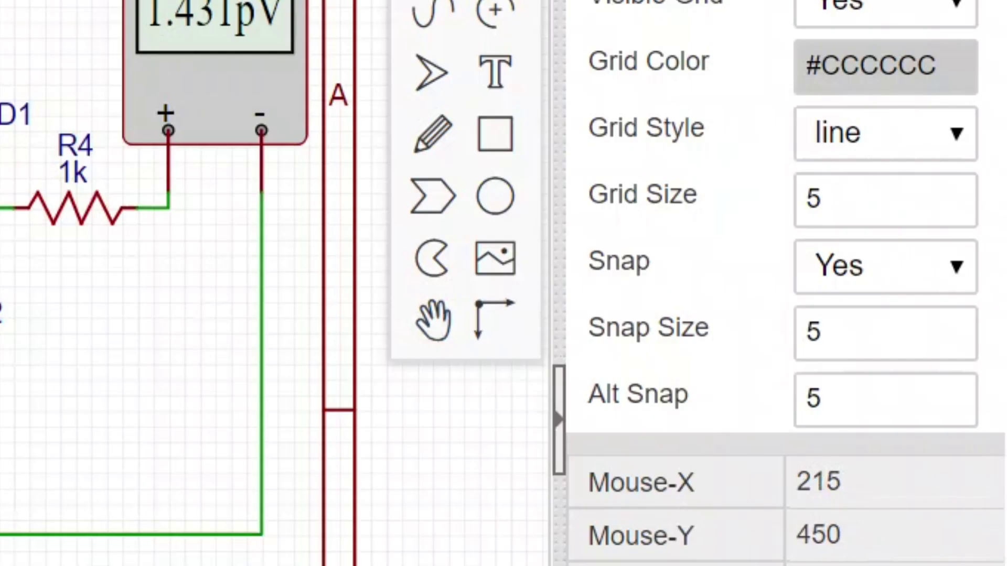
# Step: Change the Text Type of the BC337 .MODEL text from comment to the other available type, and clear the selection
pyautogui.click(313, 527)
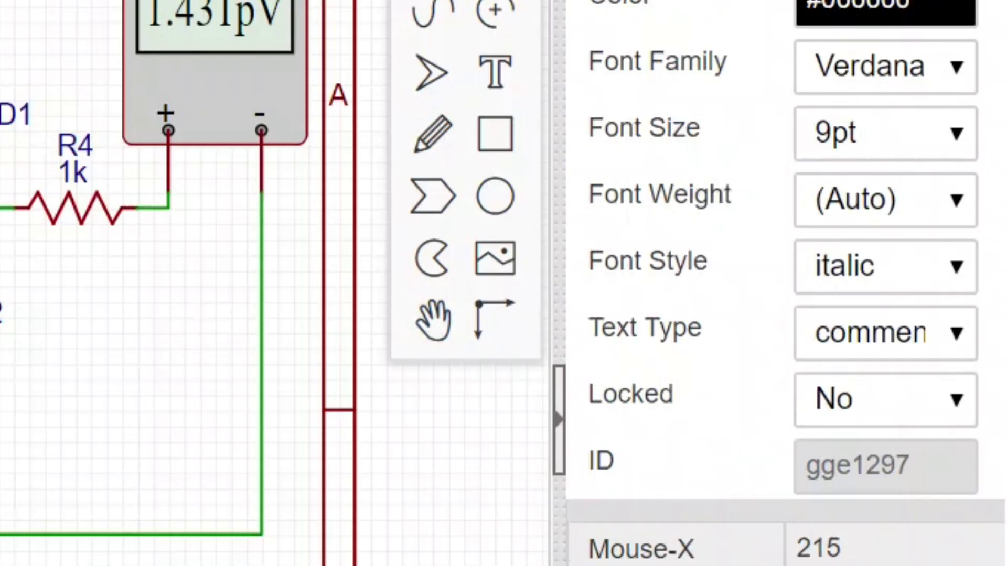
pyautogui.click(959, 336)
pyautogui.click(900, 412)
pyautogui.click(530, 472)
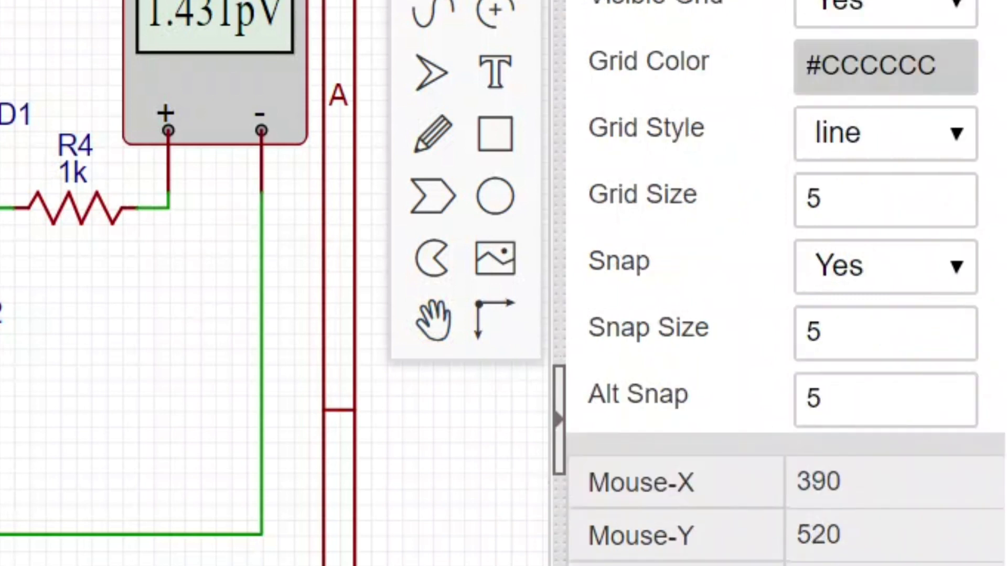
# Step: Change transistor Q1's part name to BC337 and clear the selection
pyautogui.click(189, 373)
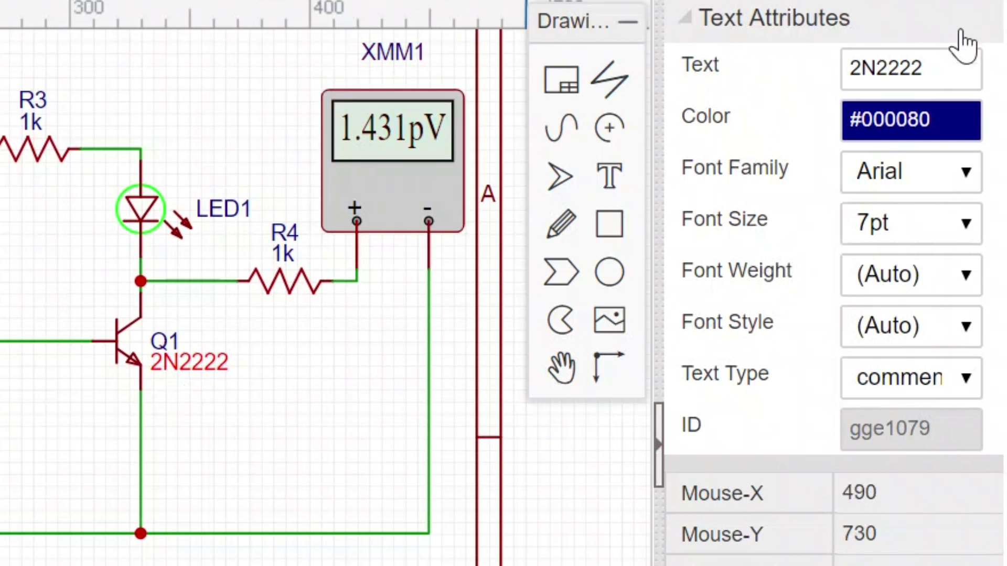
pyautogui.doubleClick(953, 59)
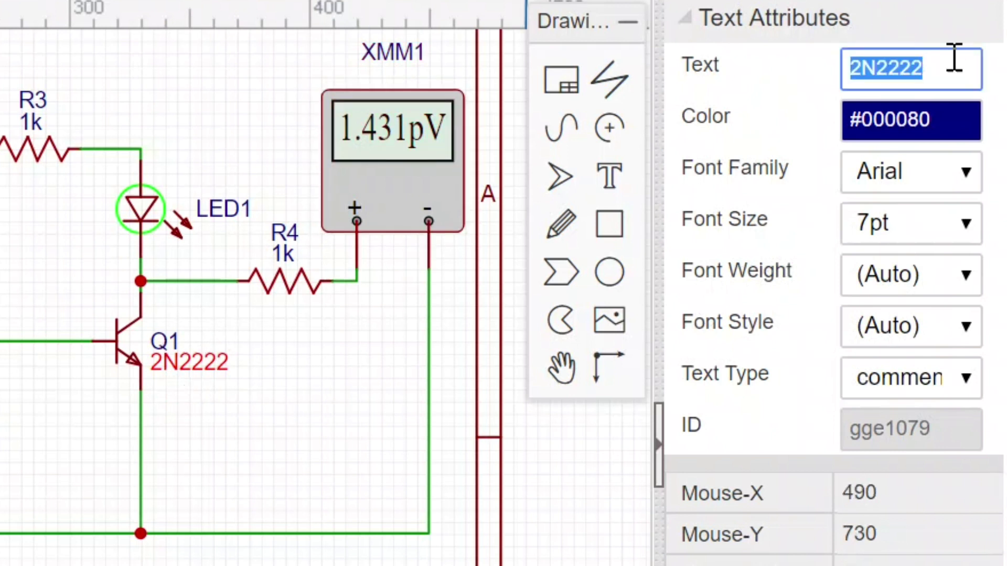
pyautogui.write('BC337')
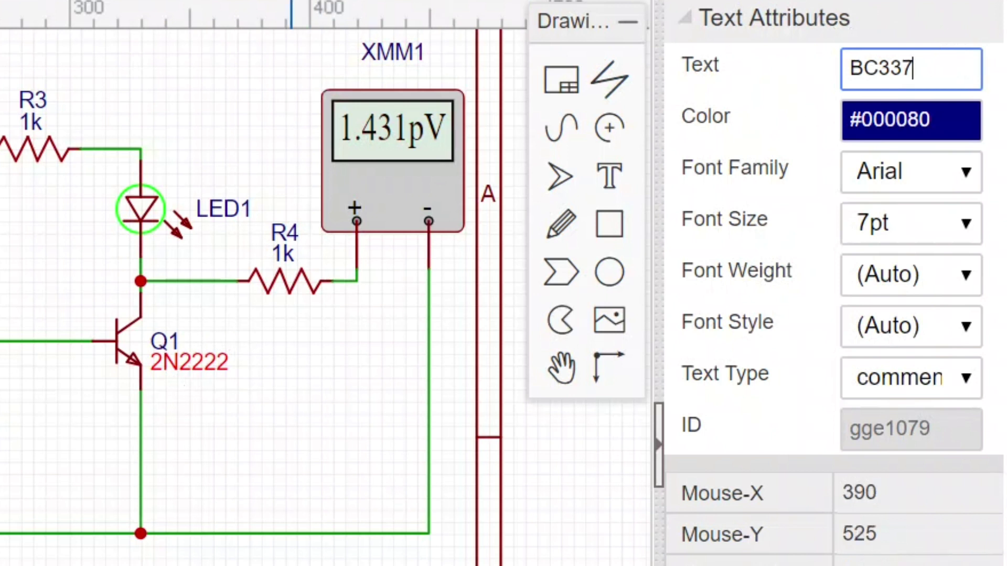
pyautogui.press('Return')
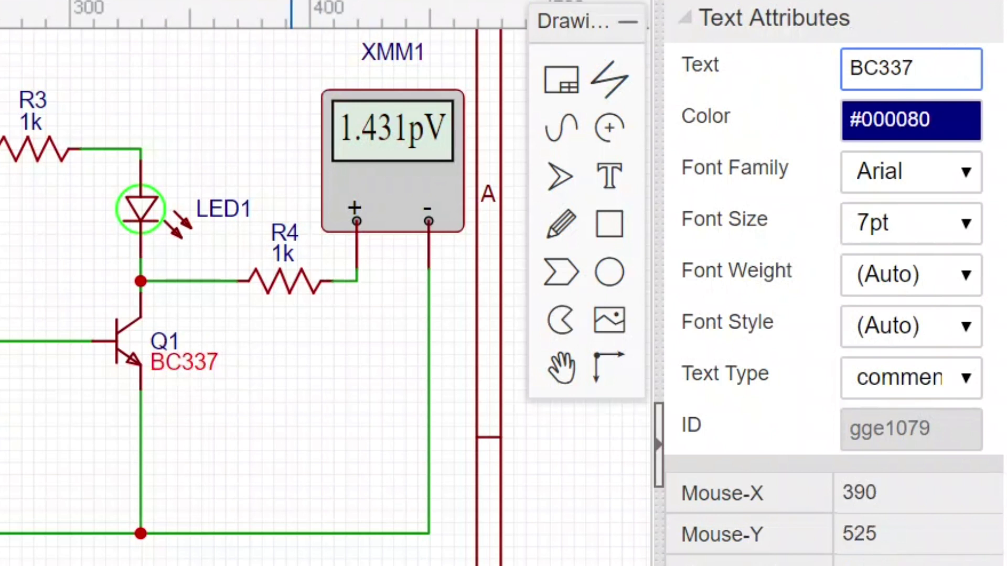
pyautogui.click(217, 527)
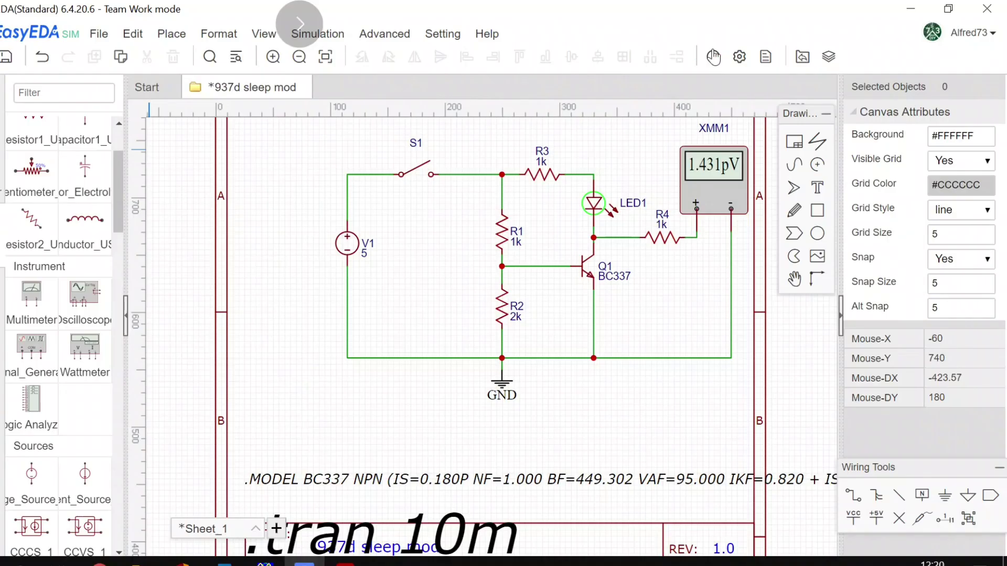
# Step: Simulate the BC337 circuit with S1 open, set S1's state to Close, and run the simulation again
pyautogui.hotkey('ctrl', 'r')
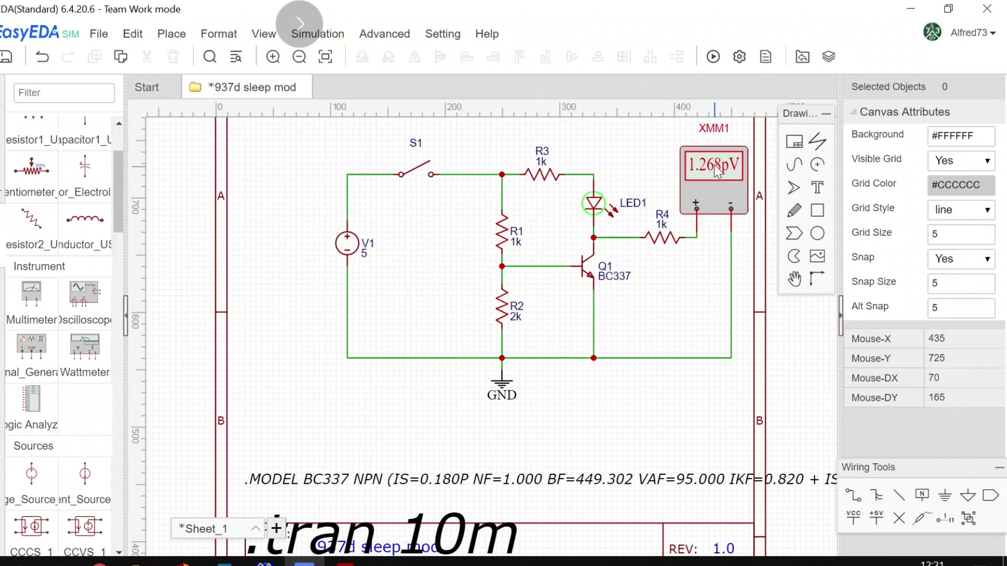
pyautogui.click(415, 168)
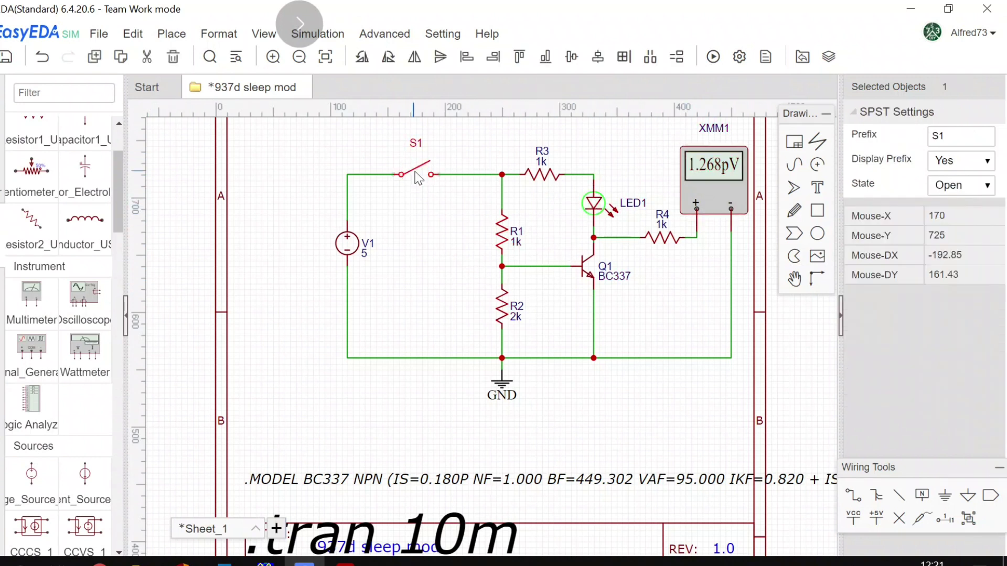
pyautogui.click(961, 185)
pyautogui.click(946, 214)
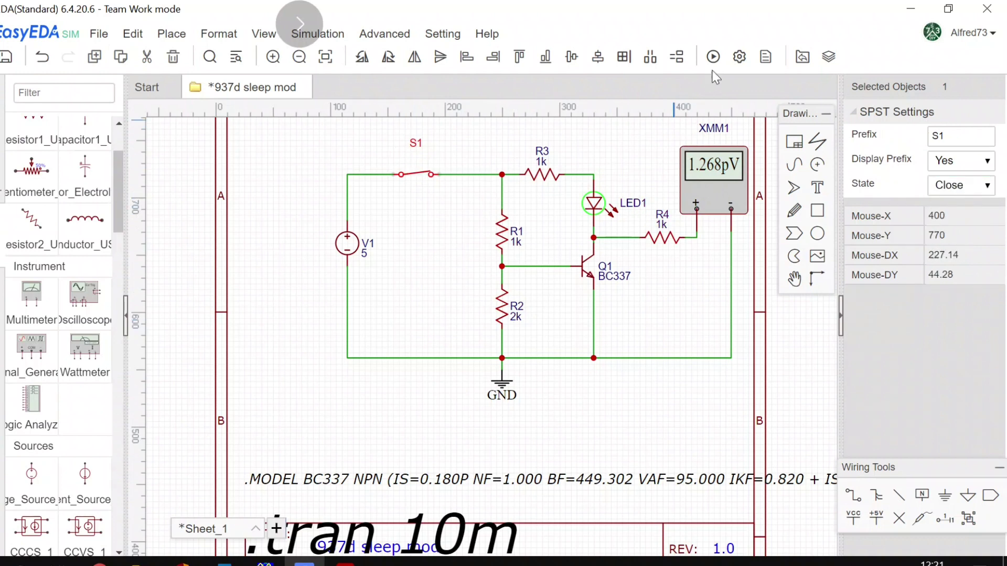
pyautogui.click(713, 53)
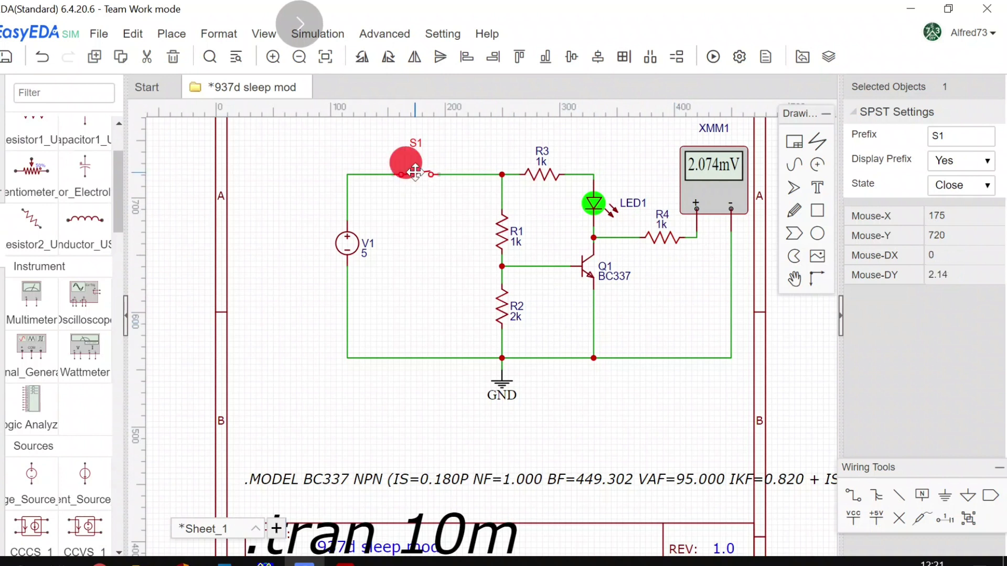
# Step: Set switch S1's state back to Open and rerun the simulation
pyautogui.click(987, 186)
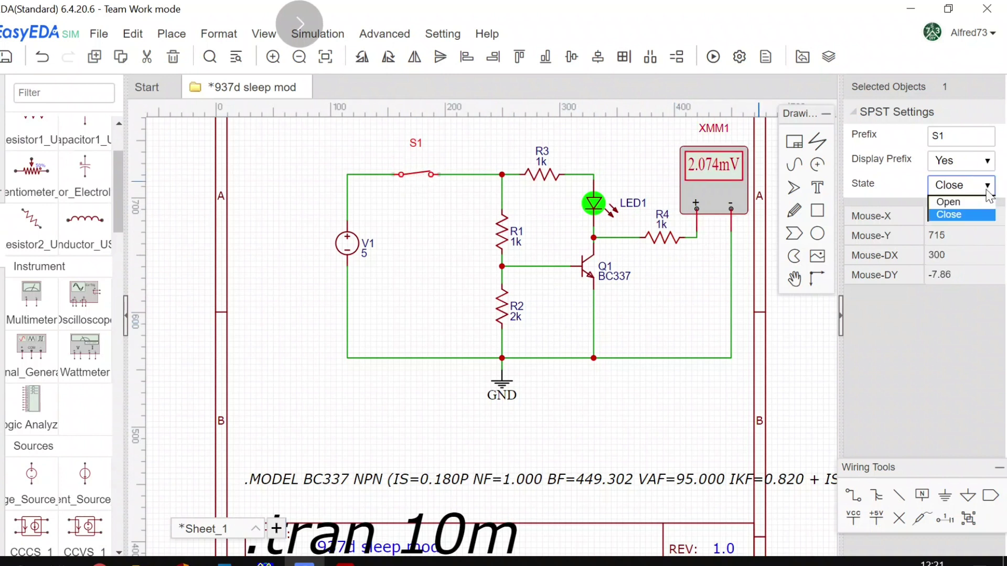
pyautogui.click(964, 203)
pyautogui.click(713, 58)
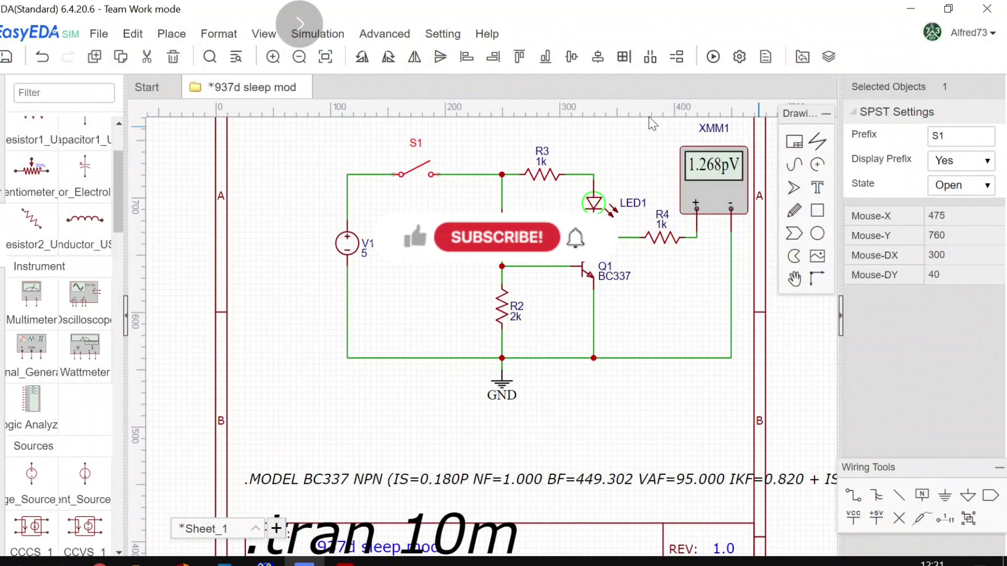
# Step: Delete switch S1 from the schematic and bridge the gap it leaves with a wire
pyautogui.click(653, 296)
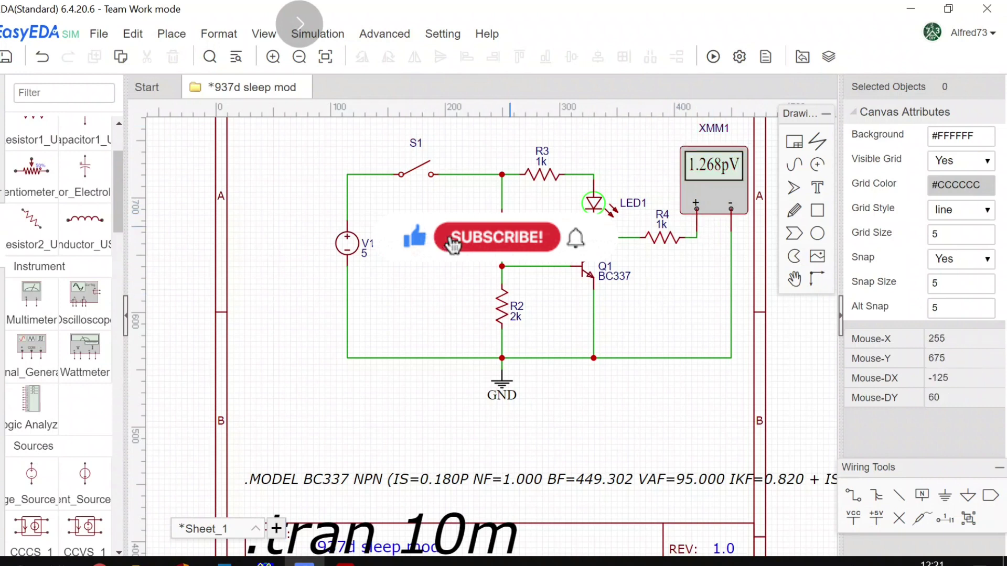
pyautogui.click(495, 145)
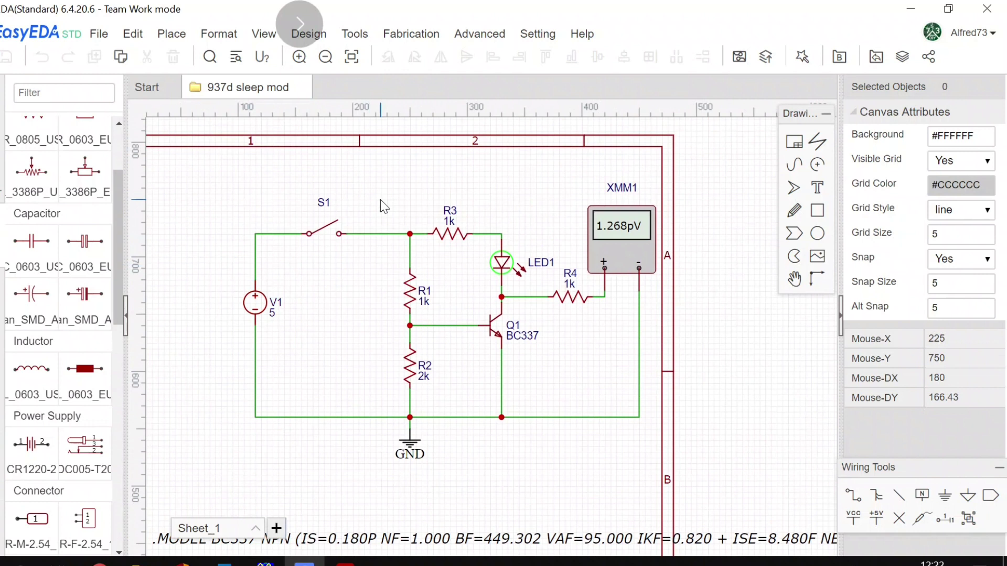
pyautogui.click(321, 226)
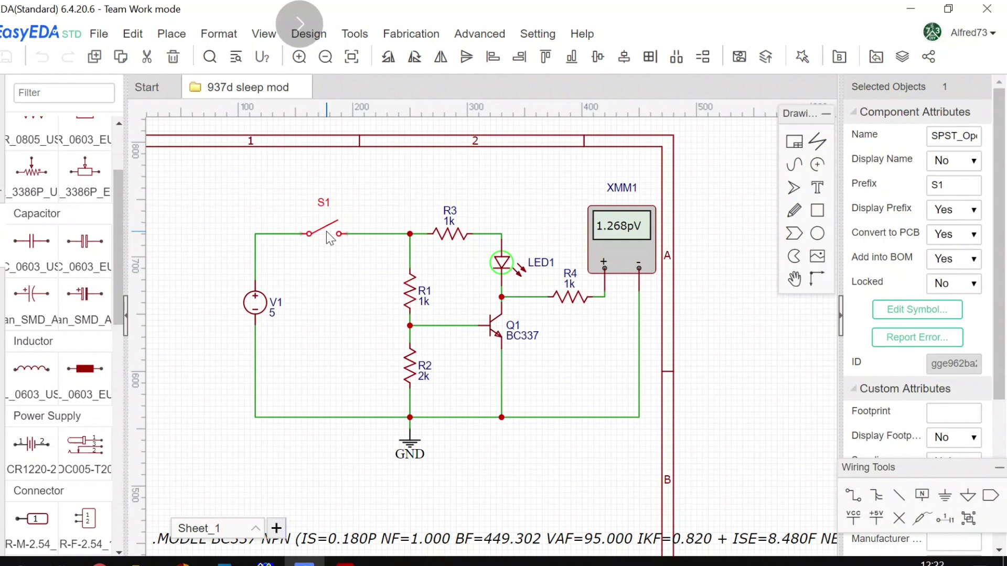
pyautogui.press('Delete')
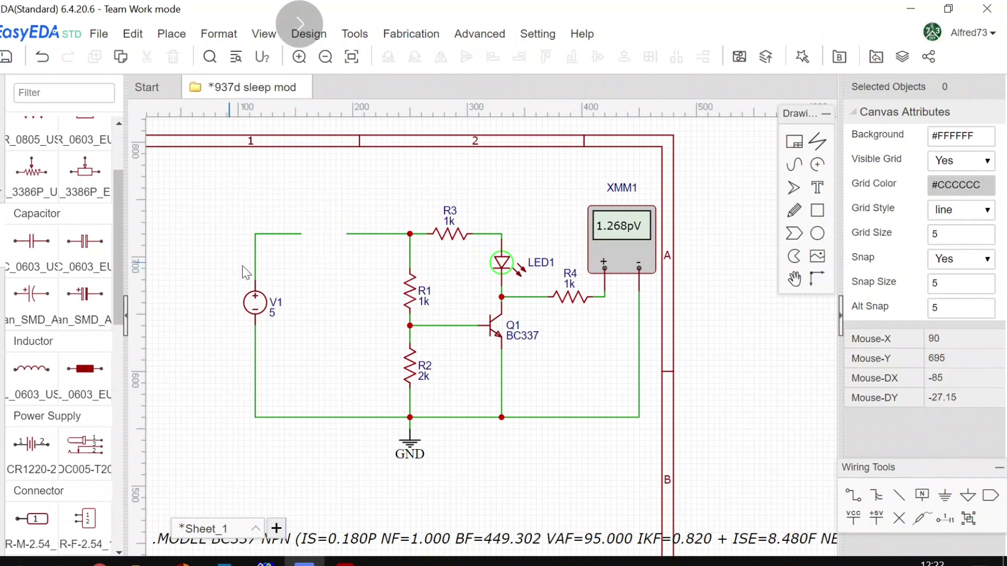
pyautogui.click(853, 498)
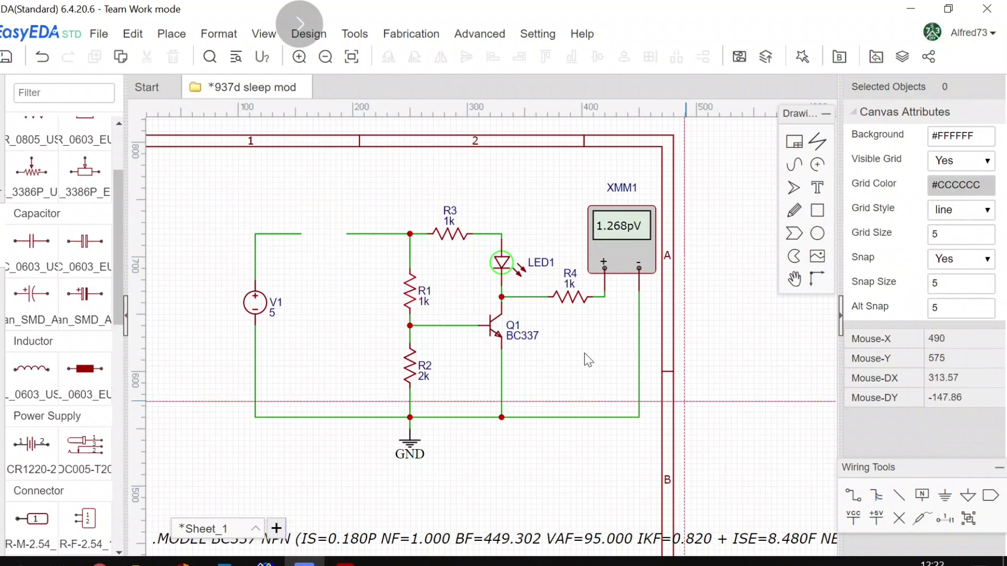
pyautogui.click(349, 234)
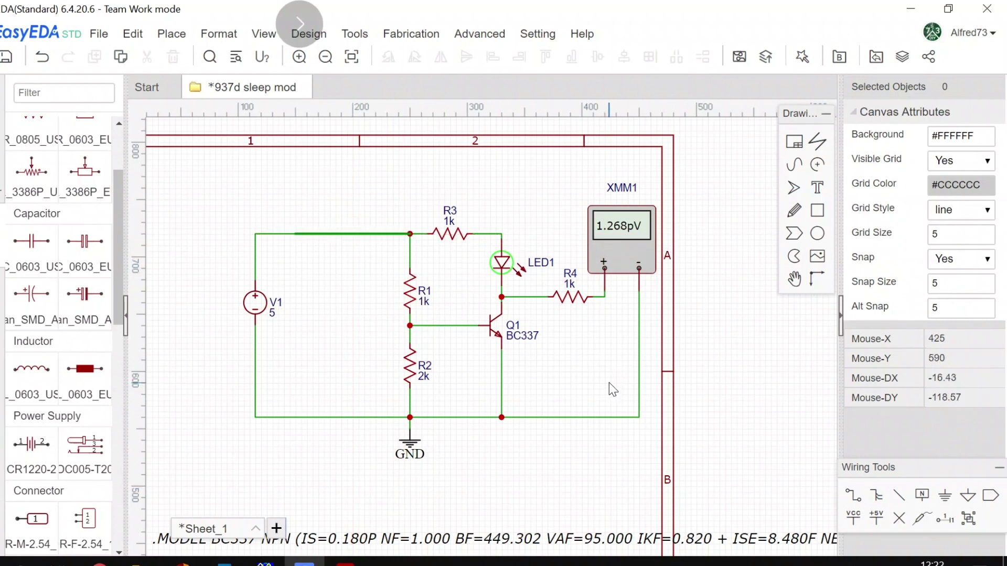
# Step: Delete multimeter XMM1 and the leftover wire that ran from its negative terminal to the ground line
pyautogui.click(625, 265)
pyautogui.press('Delete')
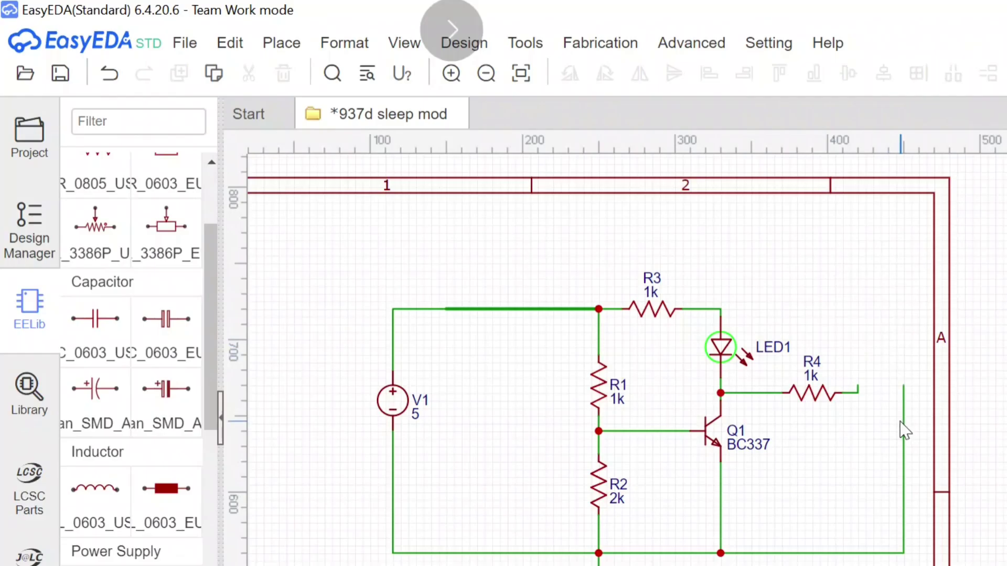
pyautogui.click(638, 319)
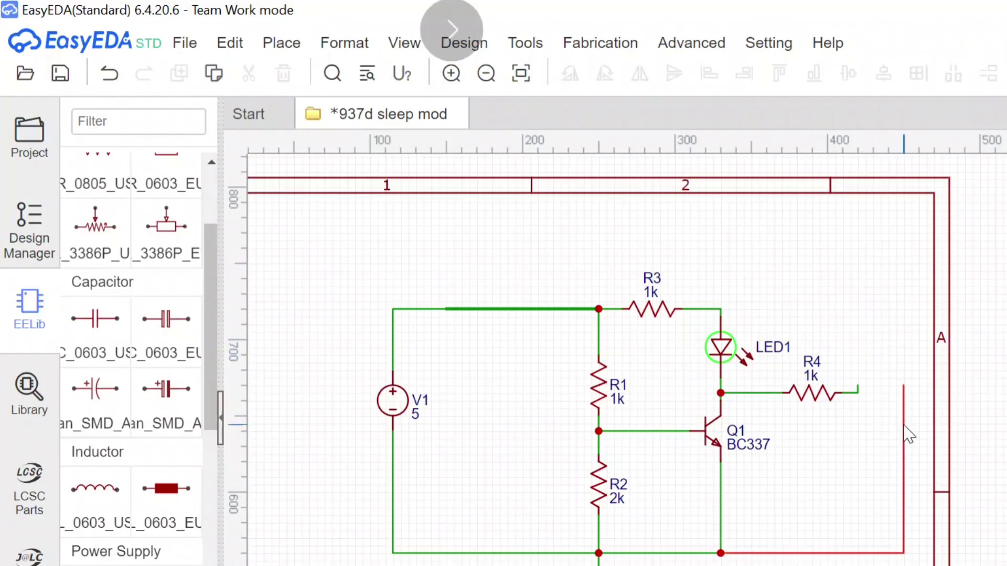
pyautogui.press('Delete')
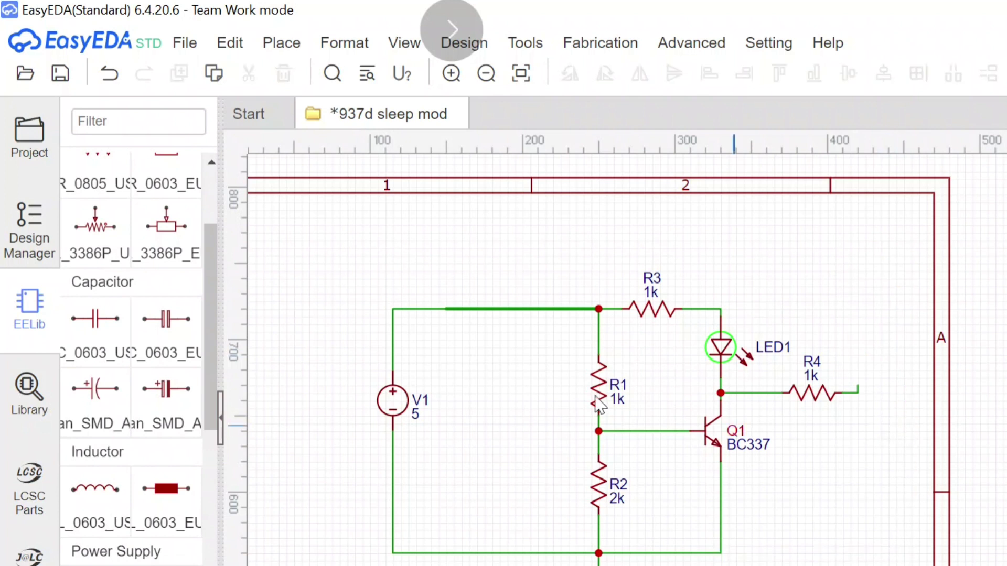
# Step: Place a single-pin HDR-M-2.54_1x1 male header at the free end of resistor R4
pyautogui.click(204, 396)
pyautogui.moveTo(204, 392); pyautogui.dragTo(213, 483)
pyautogui.click(210, 306)
pyautogui.click(104, 335)
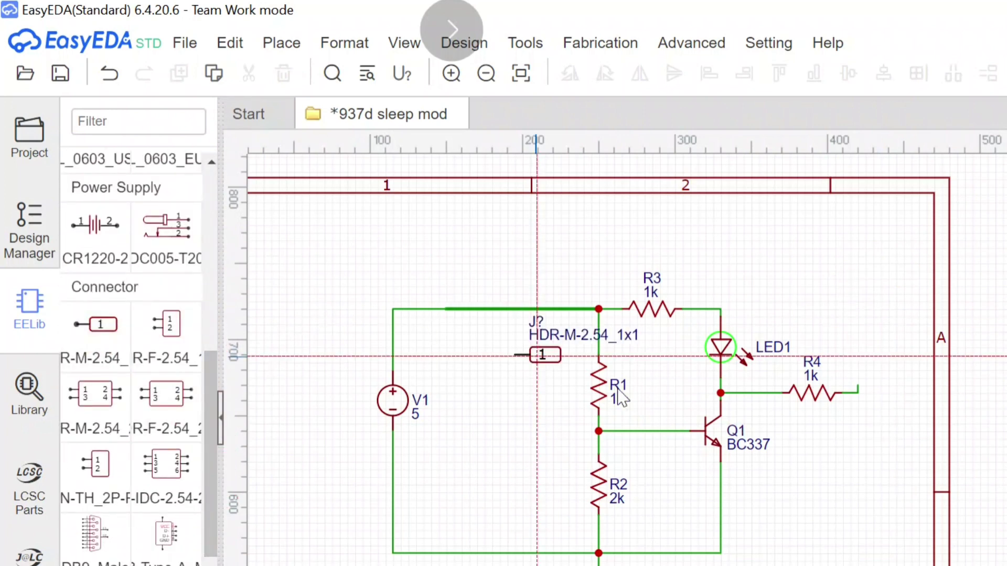
pyautogui.click(871, 392)
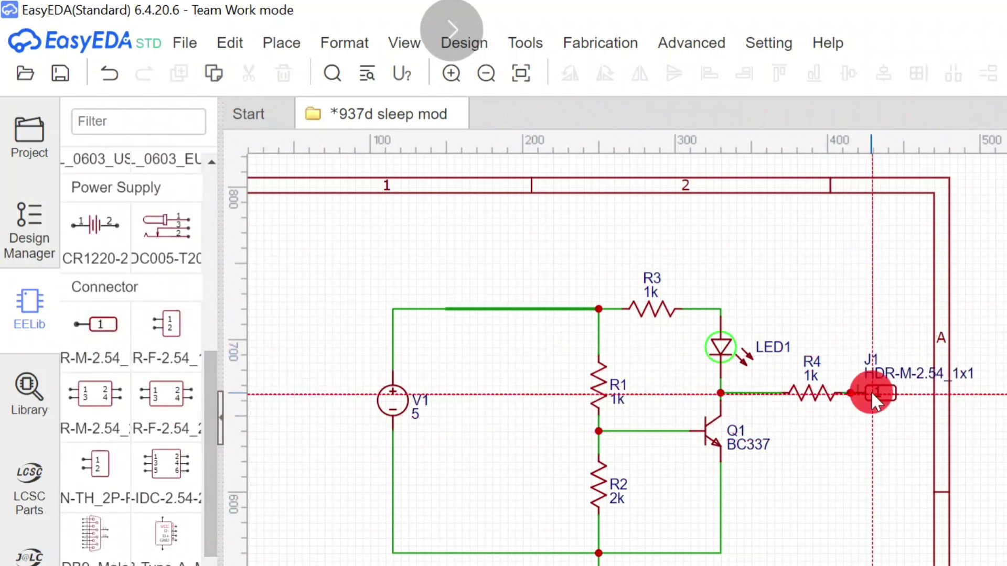
# Step: Rename the single-pin header J1 as TEMP and clear the selection
pyautogui.click(906, 361)
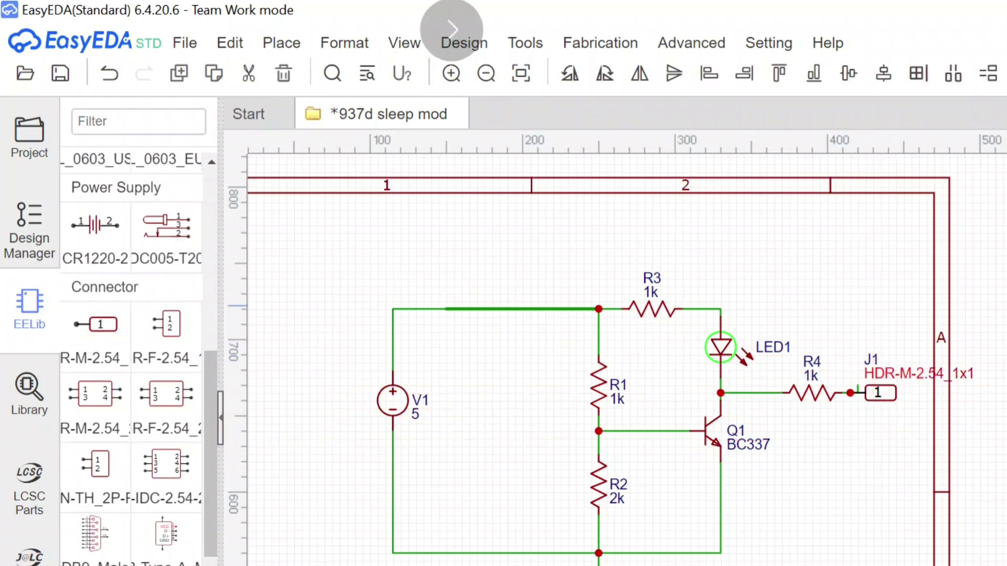
pyautogui.press('Return')
pyautogui.click(843, 514)
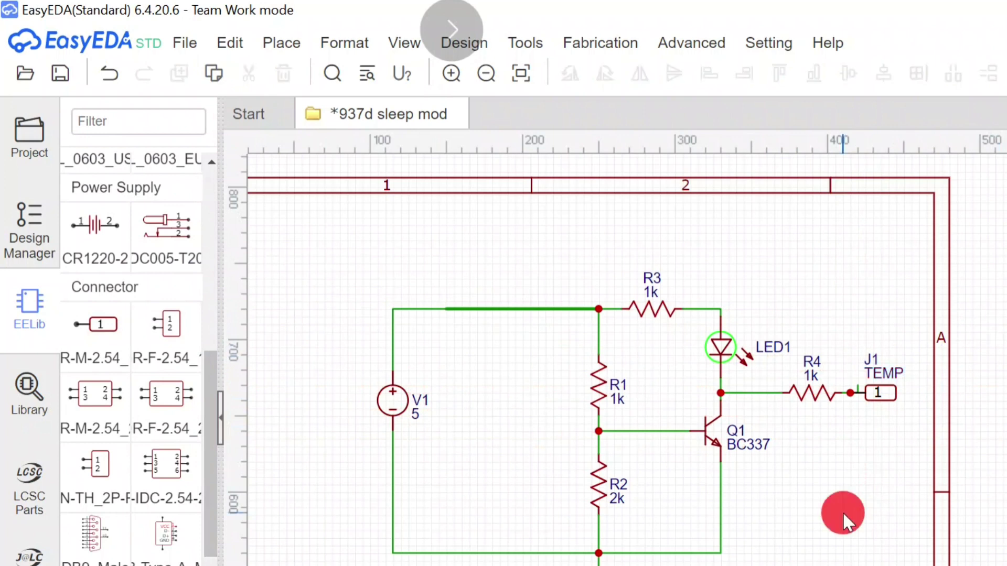
# Step: Save the schematic, start its conversion to a PCB, and open LED1's missing footprint in the Footprint Manager
pyautogui.moveTo(469, 39)
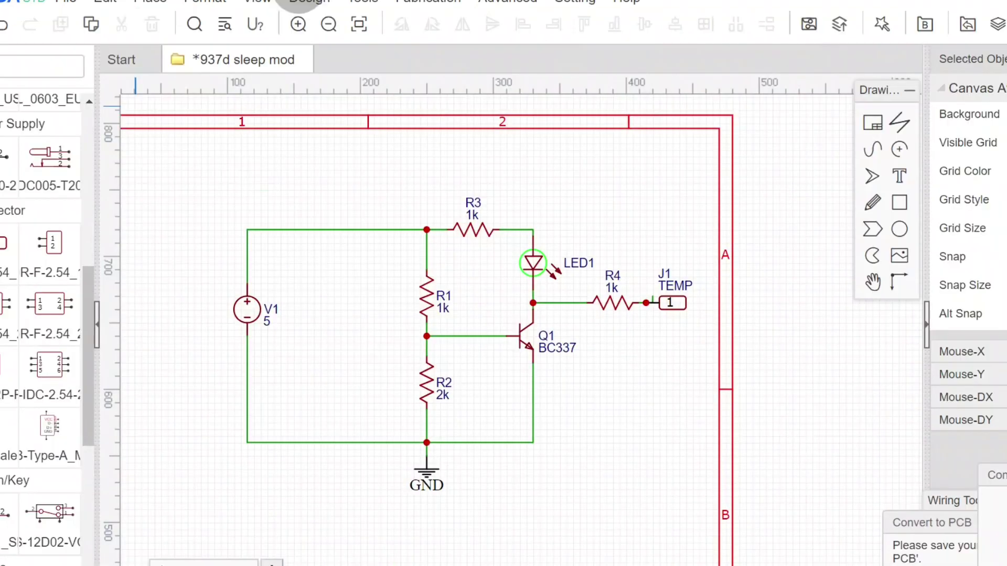
pyautogui.hotkey('ctrl', 's')
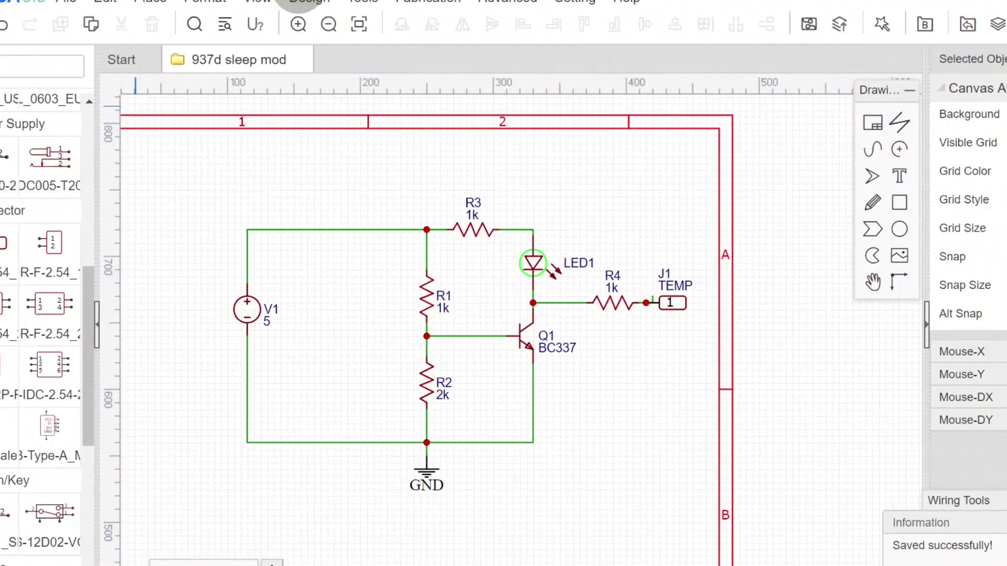
pyautogui.click(809, 25)
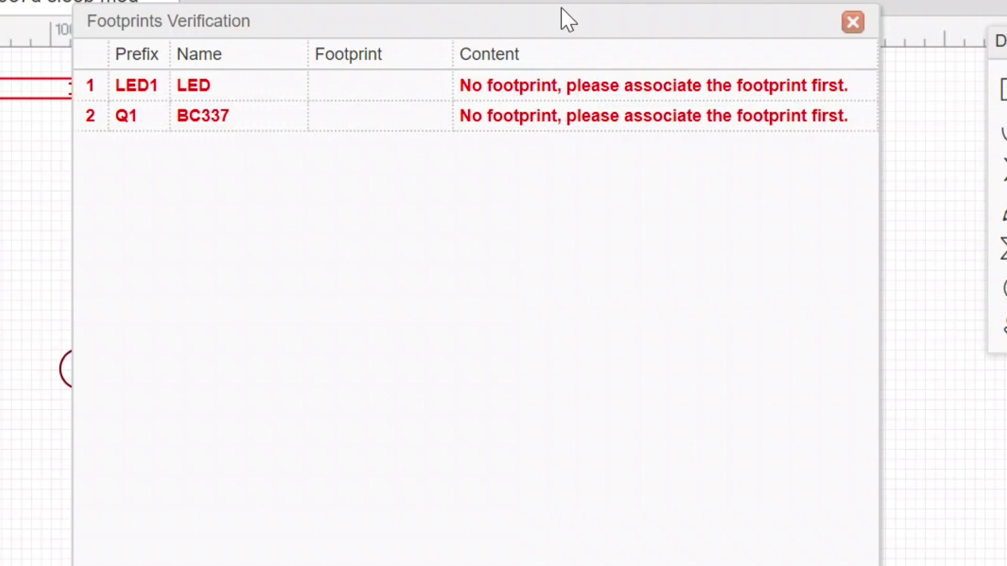
pyautogui.doubleClick(255, 92)
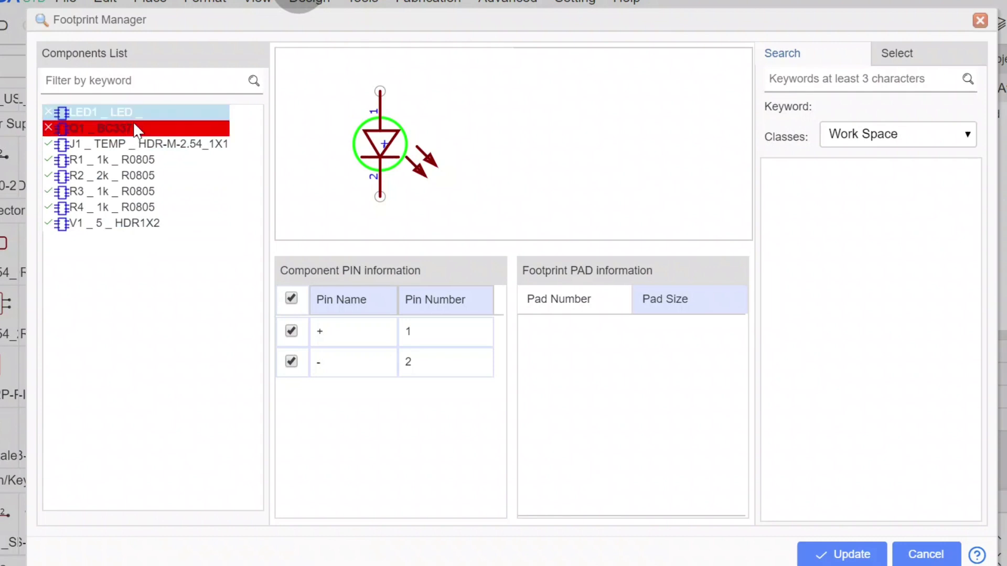
# Step: Check the footprints of R2 and J1, and search for CONNECTOR footprints for LED1, previewing CONNECTOR5P
pyautogui.click(122, 175)
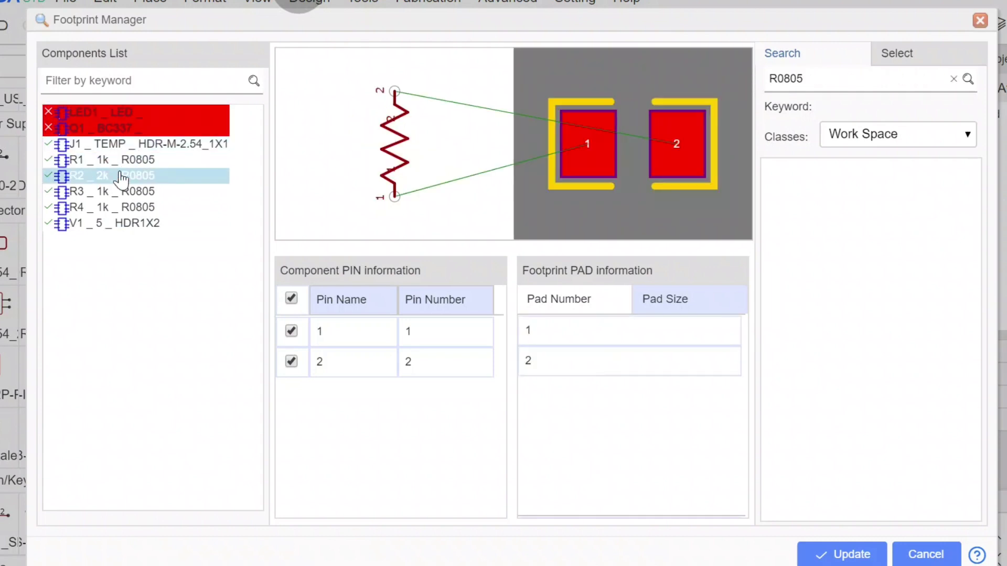
pyautogui.click(135, 149)
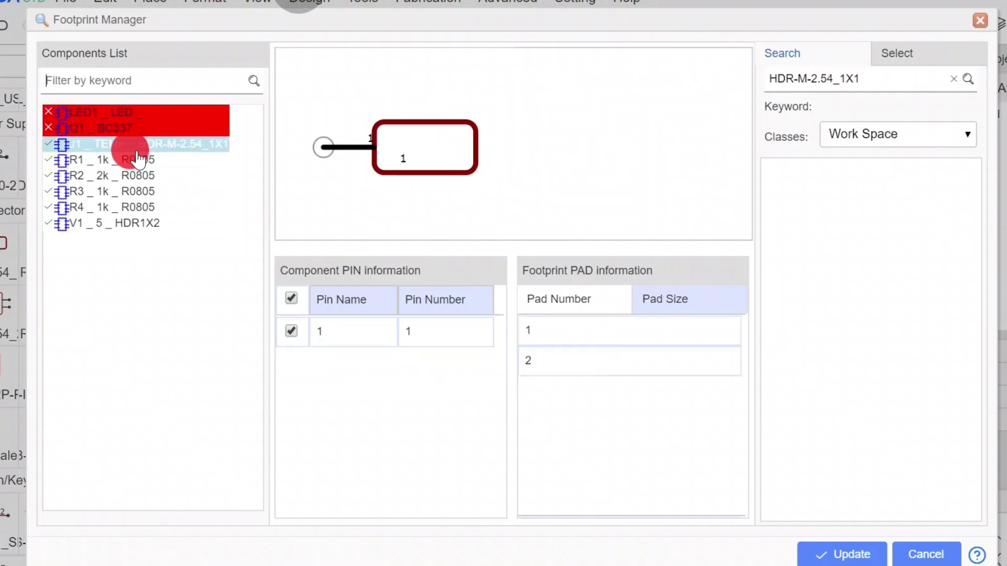
pyautogui.click(127, 177)
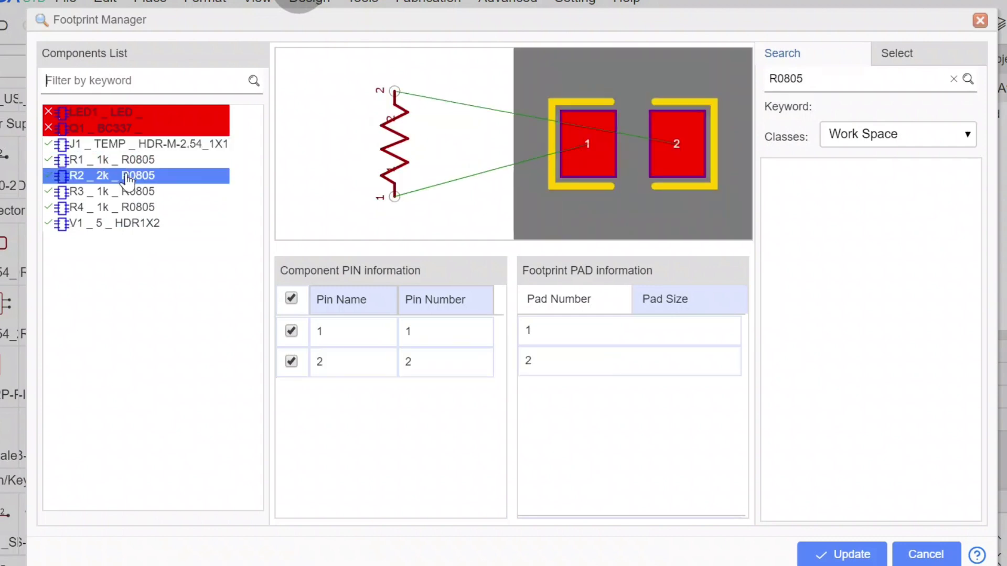
pyautogui.click(179, 112)
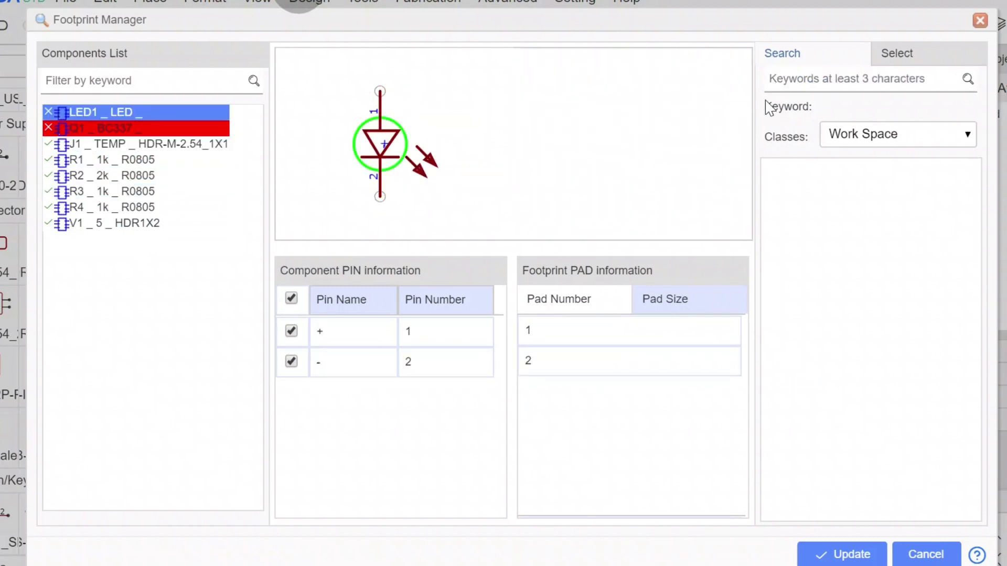
pyautogui.click(911, 79)
pyautogui.write('CONNECTO')
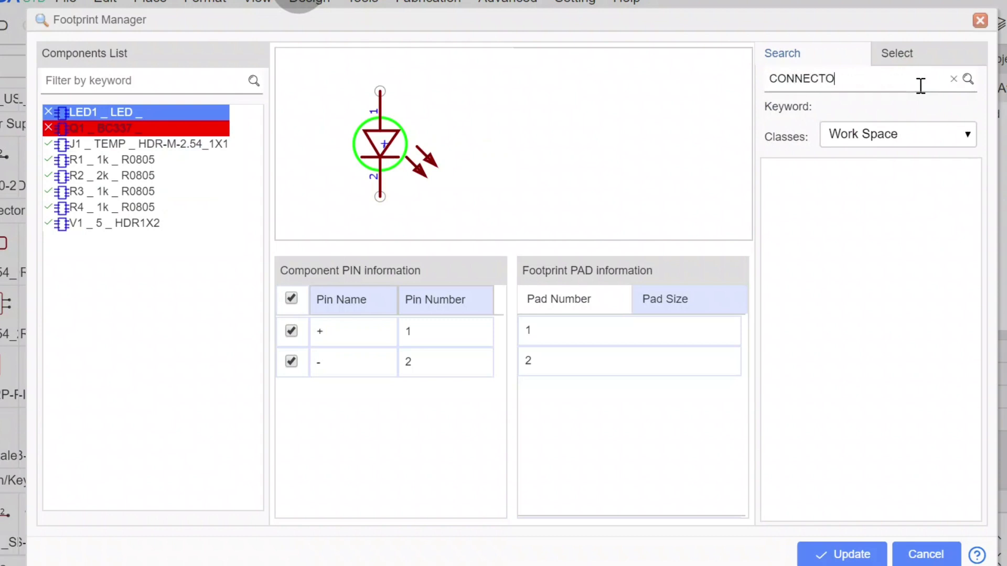
pyautogui.click(968, 80)
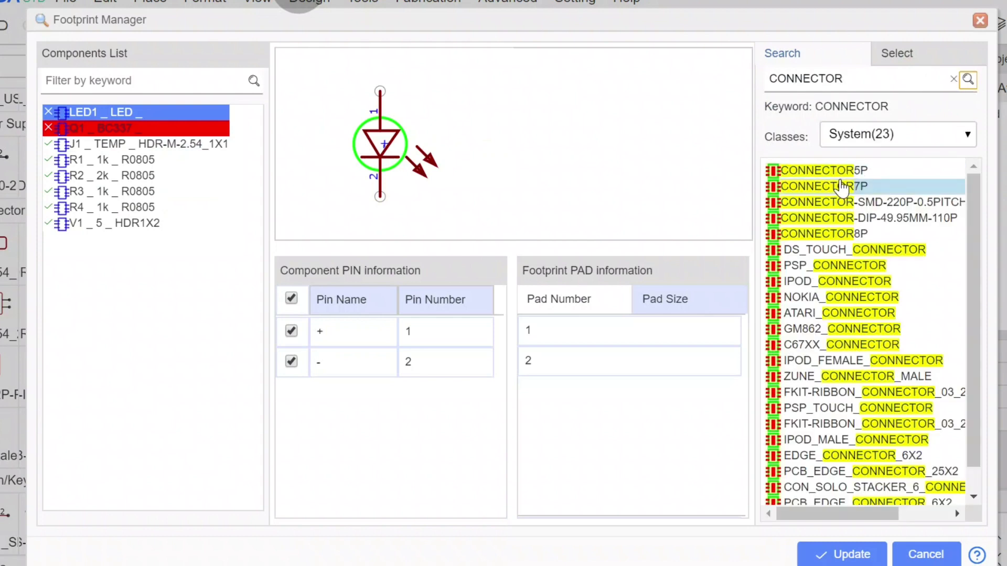
pyautogui.click(841, 170)
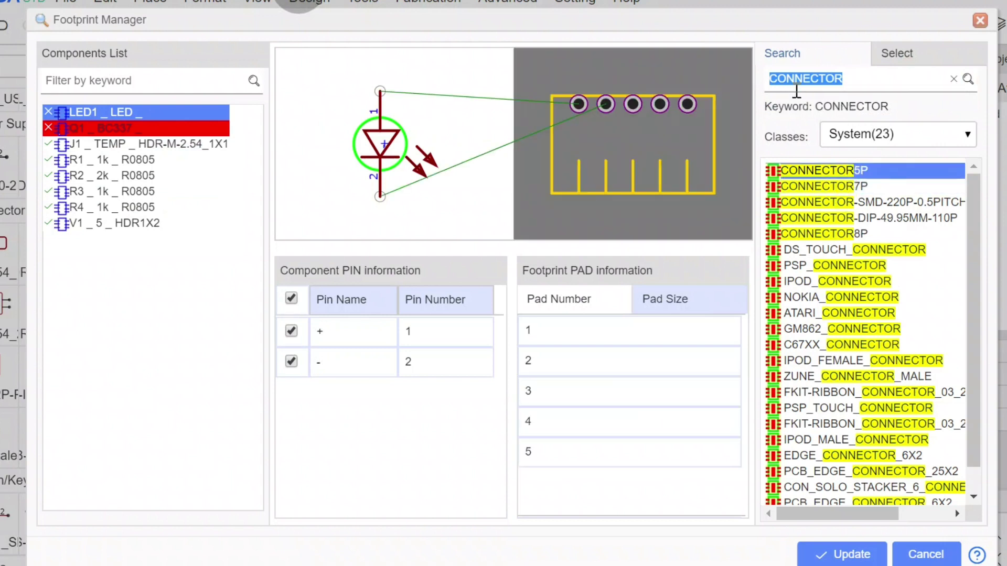
# Step: Search for 2PIN footprints and update LED1 with the KEY-TOUCH-SMD-6.0*6.0*H-(2PIN) footprint
pyautogui.click(774, 78)
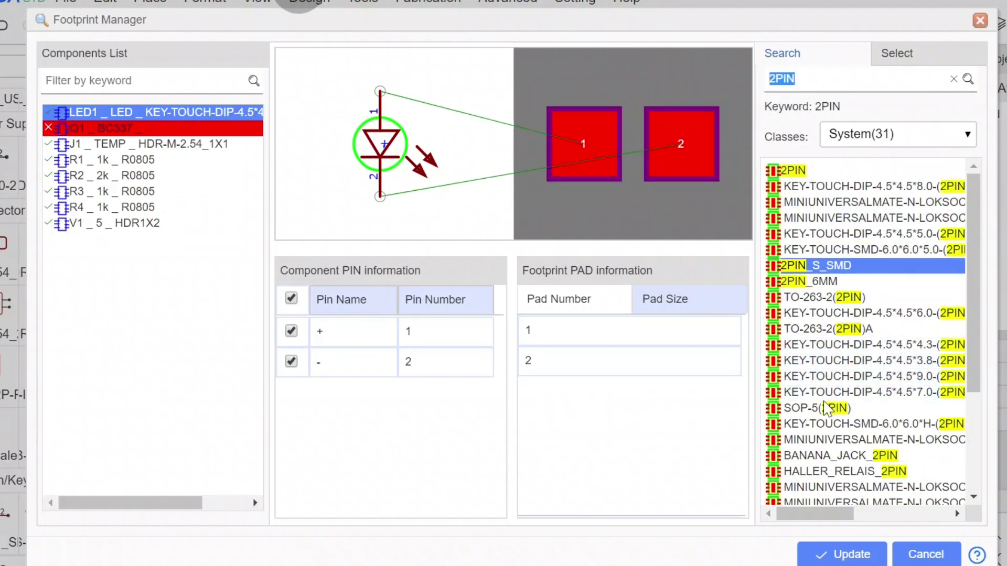
pyautogui.click(821, 426)
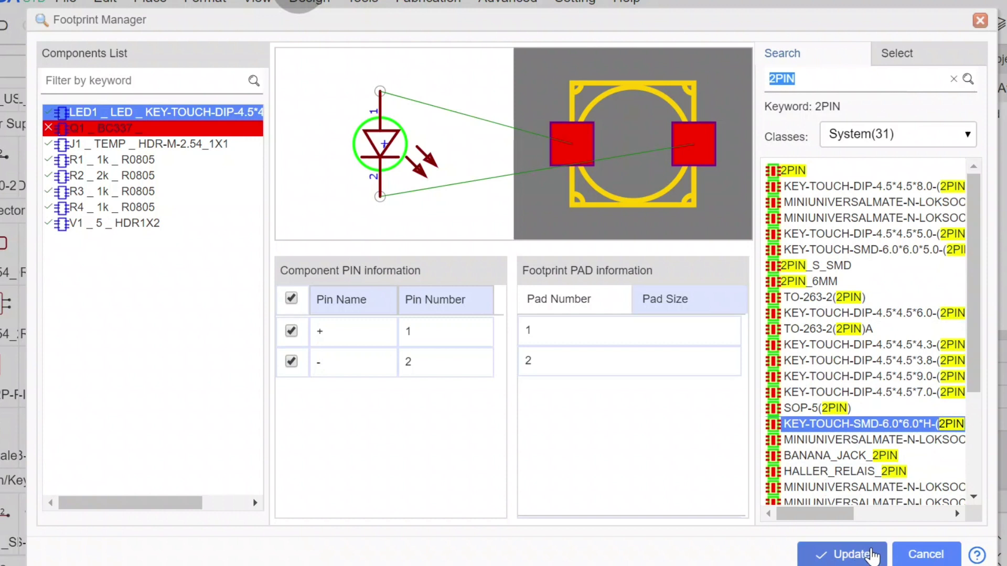
pyautogui.click(871, 555)
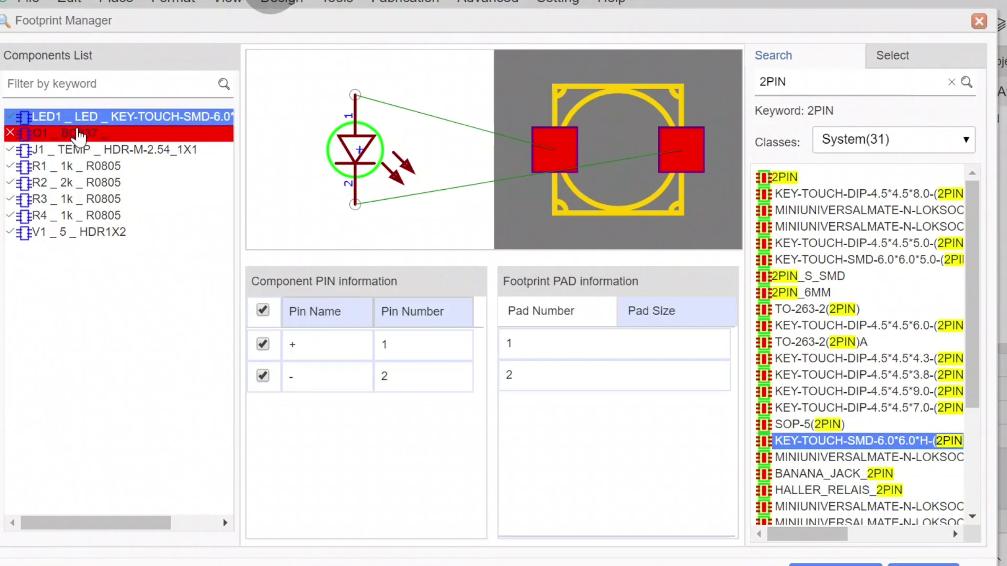
# Step: Search for BC807 footprints for transistor Q1 and update it with the user-contributed BC807 footprint
pyautogui.click(78, 135)
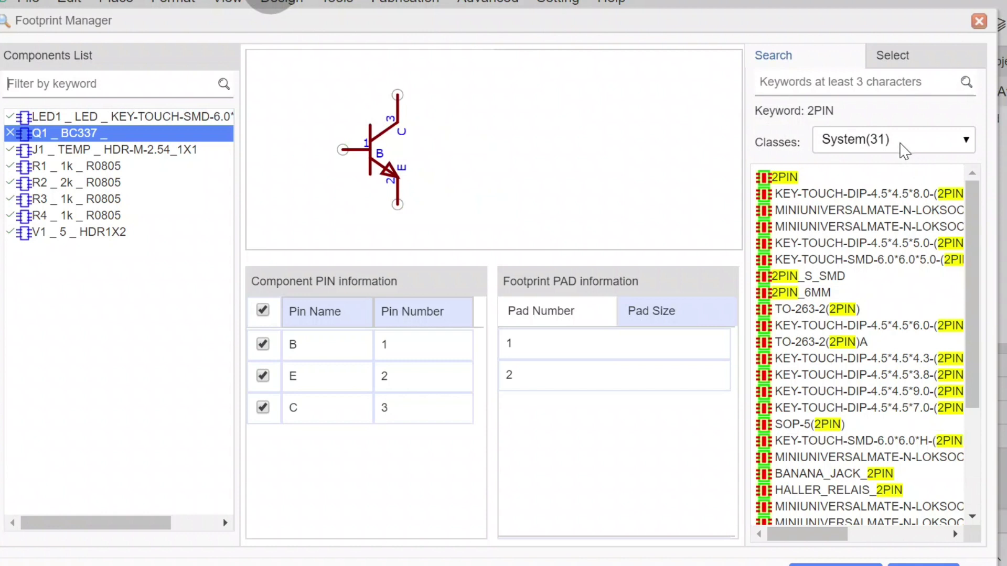
pyautogui.click(879, 86)
pyautogui.write('BC807')
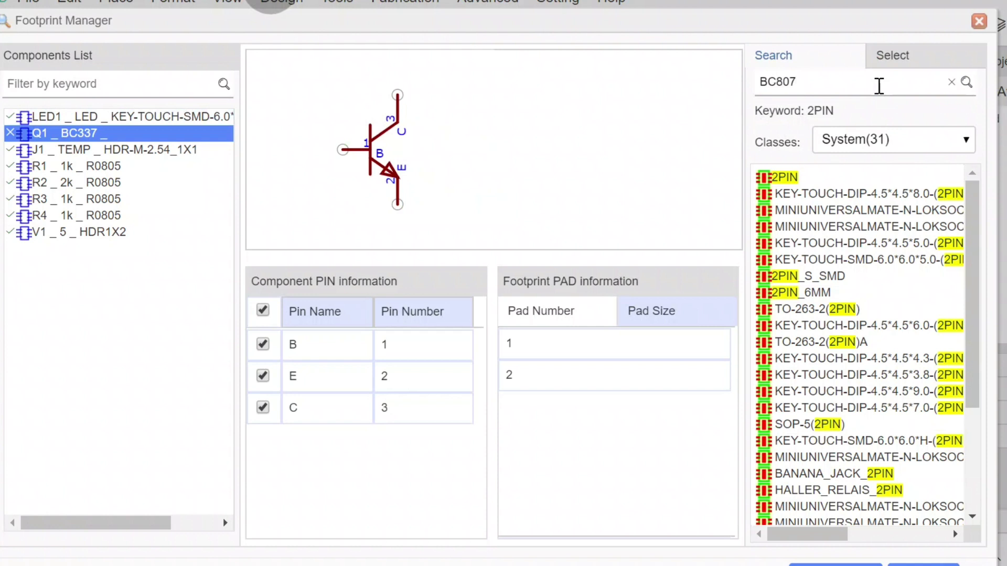
pyautogui.press('Return')
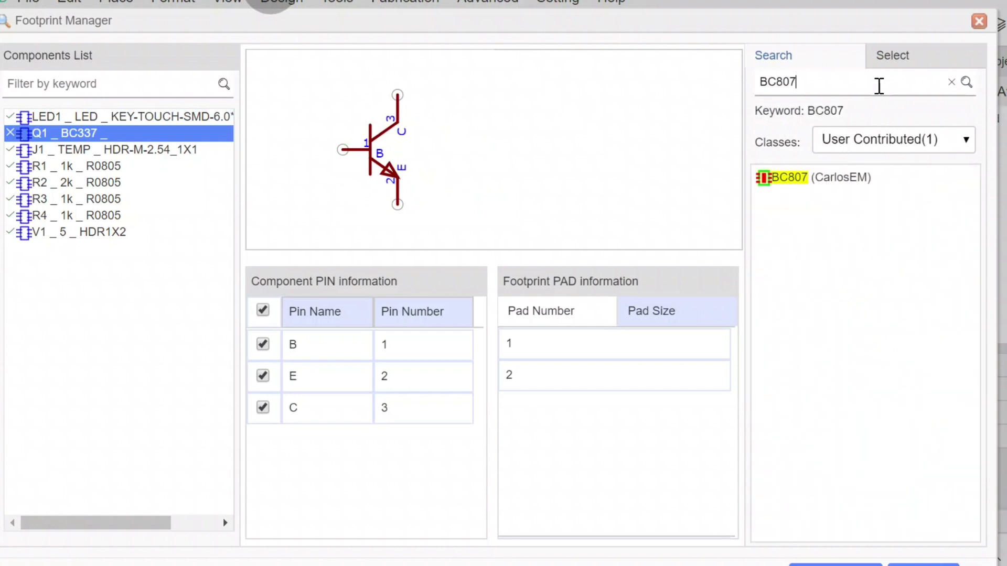
pyautogui.click(807, 182)
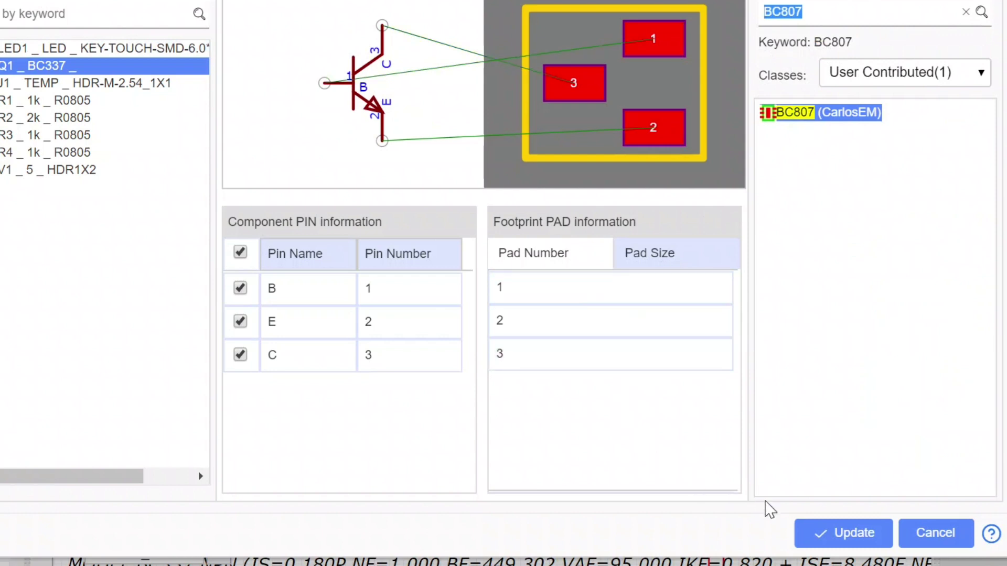
pyautogui.click(814, 534)
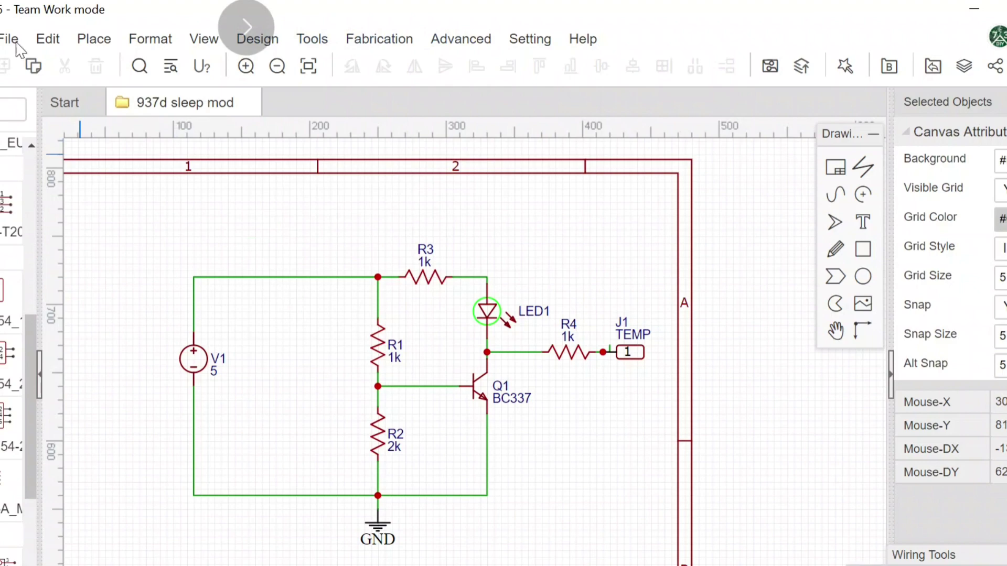
# Step: Convert the schematic to a new PCB with 2 copper layers and a rectangular 22 × 14 mm board outline
pyautogui.click(379, 39)
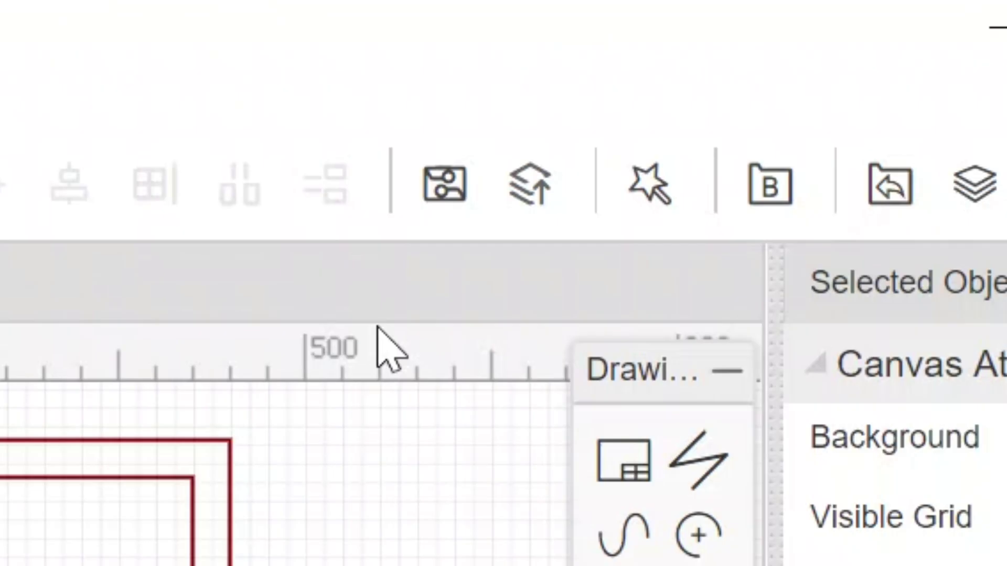
pyautogui.click(446, 182)
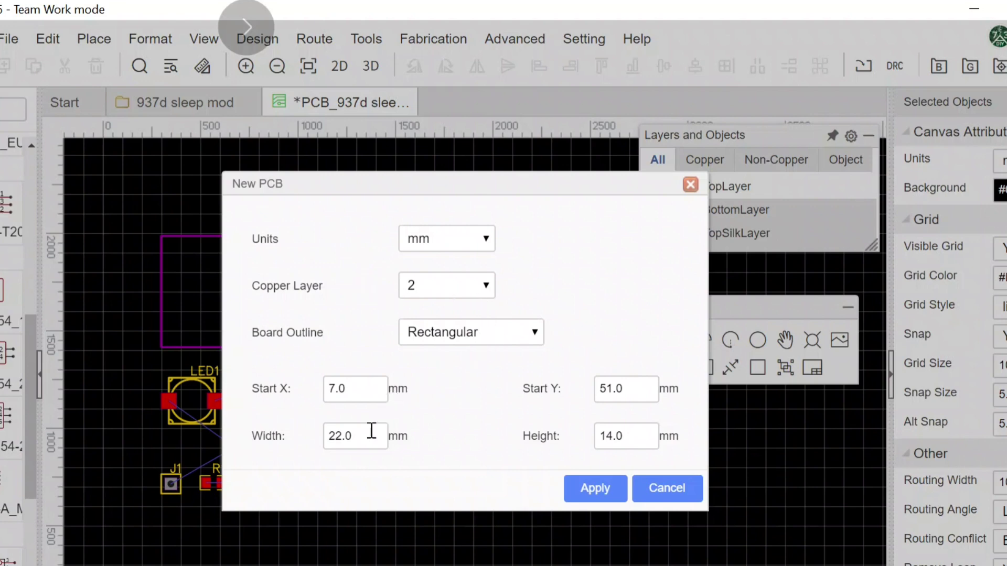
pyautogui.click(590, 489)
# Step: Place LED1, Q1, V1 and R4 inside the board outline, with LED1, Q1 and V1 along the upper part and R4 beneath V1
pyautogui.click(324, 311)
pyautogui.click(323, 315)
pyautogui.moveTo(188, 402); pyautogui.dragTo(186, 268)
pyautogui.moveTo(257, 398); pyautogui.dragTo(234, 289)
pyautogui.moveTo(288, 387); pyautogui.dragTo(277, 250)
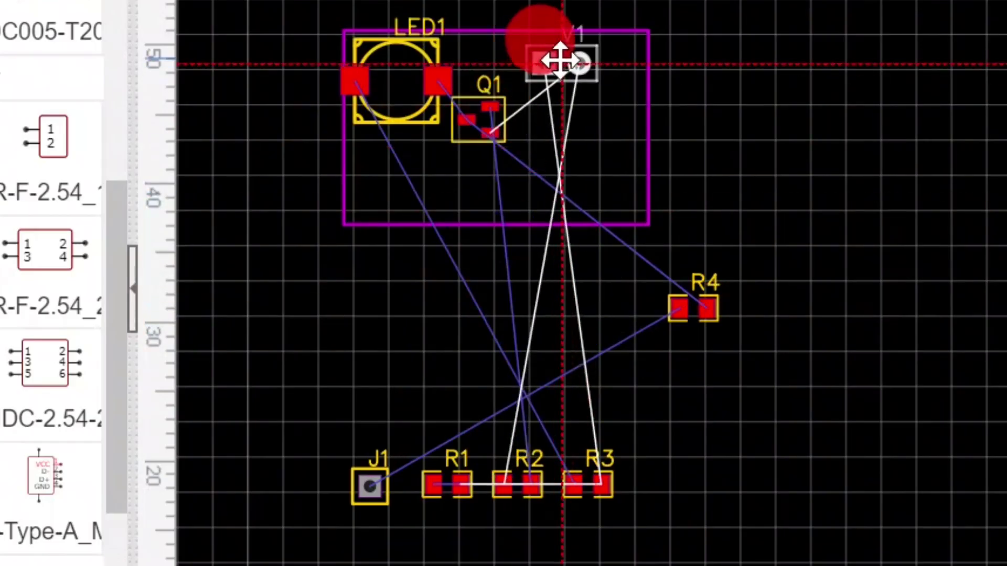
pyautogui.moveTo(560, 61); pyautogui.dragTo(596, 68)
pyautogui.moveTo(701, 310); pyautogui.dragTo(613, 162)
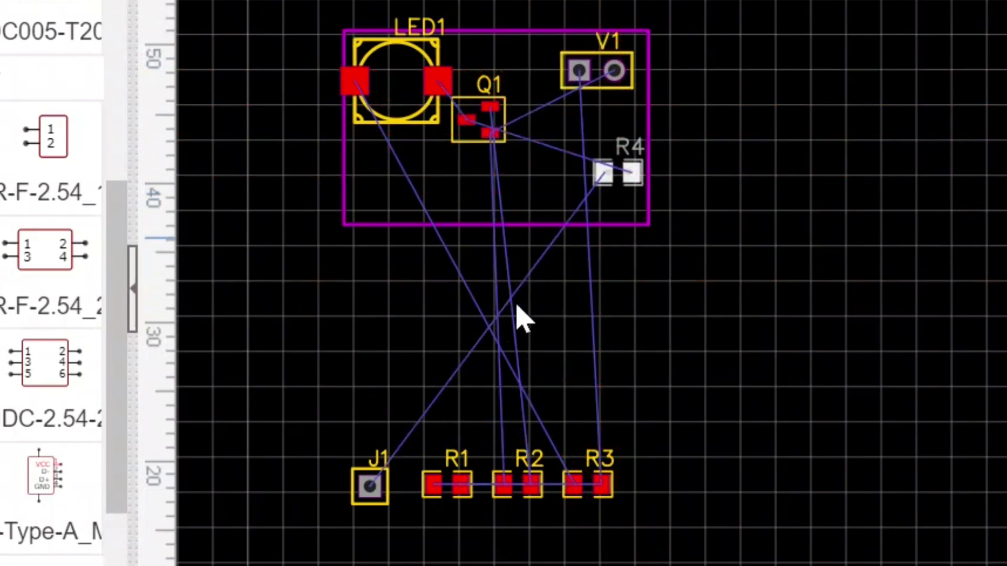
# Step: Place J1 below R4 in the board's lower corner and set R1, R2 and R3 in a row along the lower edge
pyautogui.moveTo(367, 499); pyautogui.dragTo(627, 207)
pyautogui.moveTo(446, 483); pyautogui.dragTo(384, 198)
pyautogui.moveTo(516, 487); pyautogui.dragTo(480, 192)
pyautogui.moveTo(580, 490); pyautogui.dragTo(550, 190)
pyautogui.scroll(-2, 486, 176)
pyautogui.scroll(2, 491, 189)
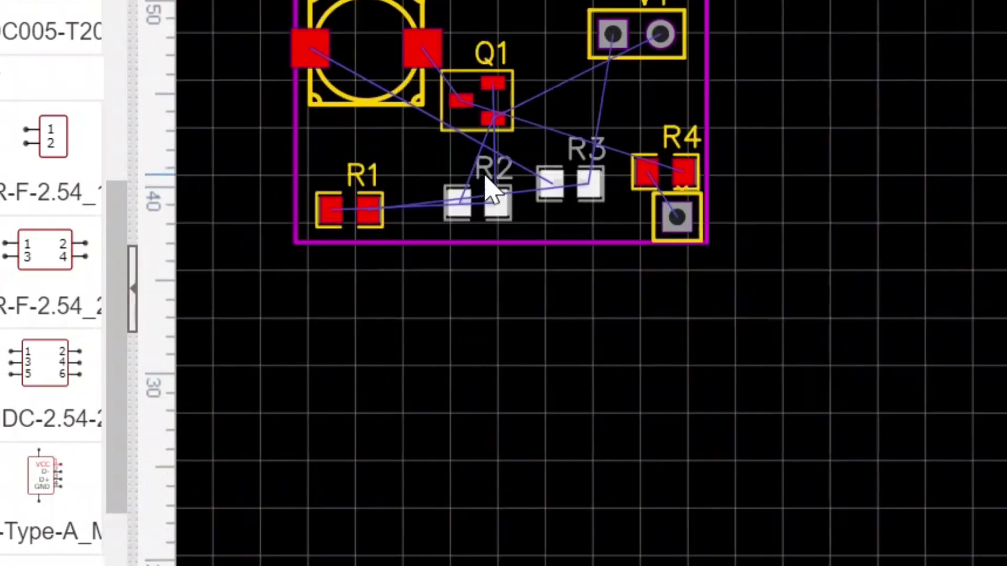
# Step: Move the PCB Tools palette clear of the board layout
pyautogui.press('Up')
pyautogui.press('Up')
pyautogui.press('Down')
pyautogui.press('Down')
pyautogui.press('Down')
pyautogui.press('Down')
pyautogui.press('Down')
pyautogui.press('Down')
pyautogui.click(512, 346)
pyautogui.moveTo(461, 280); pyautogui.dragTo(513, 351, button='right')
pyautogui.press('Down')
pyautogui.press('Down')
pyautogui.press('Down')
pyautogui.press('Down')
pyautogui.press('Down')
pyautogui.moveTo(621, 305); pyautogui.dragTo(837, 376)
# Step: Nudge transistor Q1 upward between LED1 and V1, and shift resistor R1 slightly up
pyautogui.press('Up')
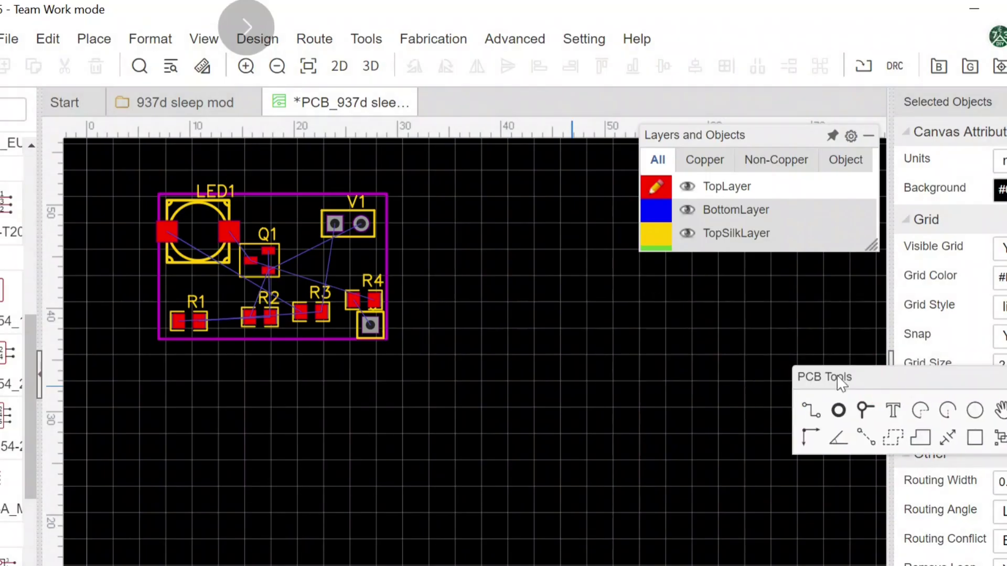
pyautogui.press('Up')
pyautogui.press('Up')
pyautogui.press('Up')
pyautogui.press('Up')
pyautogui.press('Up')
pyautogui.press('Up')
pyautogui.press('Left')
pyautogui.press('Left')
pyautogui.press('Left')
pyautogui.press('Left')
pyautogui.press('Left')
pyautogui.press('Left')
pyautogui.press('Left')
pyautogui.press('Left')
pyautogui.press('Left')
pyautogui.press('Left')
pyautogui.press('Left')
pyautogui.press('Left')
pyautogui.press('Left')
pyautogui.press('Left')
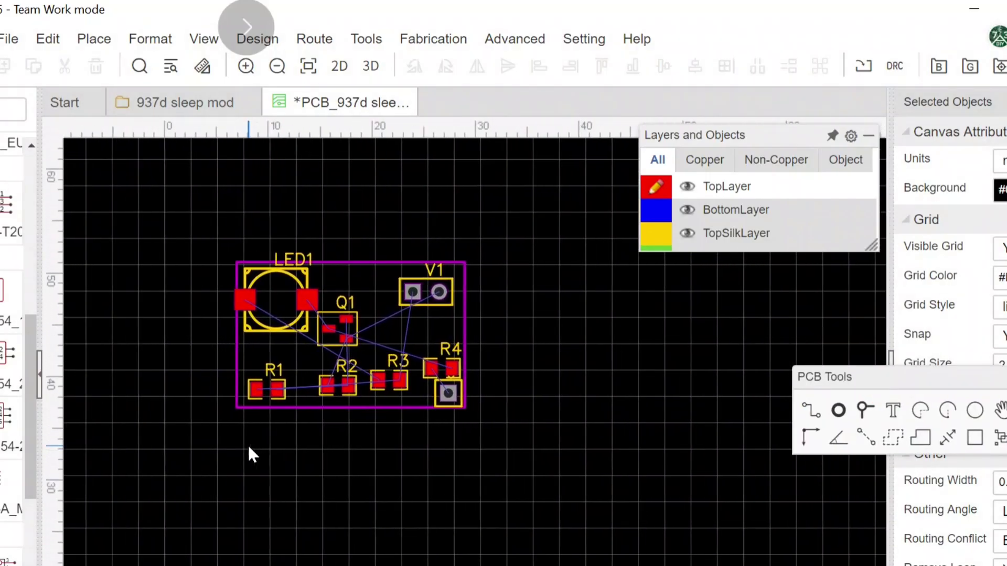
pyautogui.press('Up')
pyautogui.press('Up')
pyautogui.press('Up')
pyautogui.press('Up')
pyautogui.press('Up')
pyautogui.press('Up')
pyautogui.press('Up')
pyautogui.press('Up')
pyautogui.press('Up')
pyautogui.press('Up')
pyautogui.press('Up')
pyautogui.press('Up')
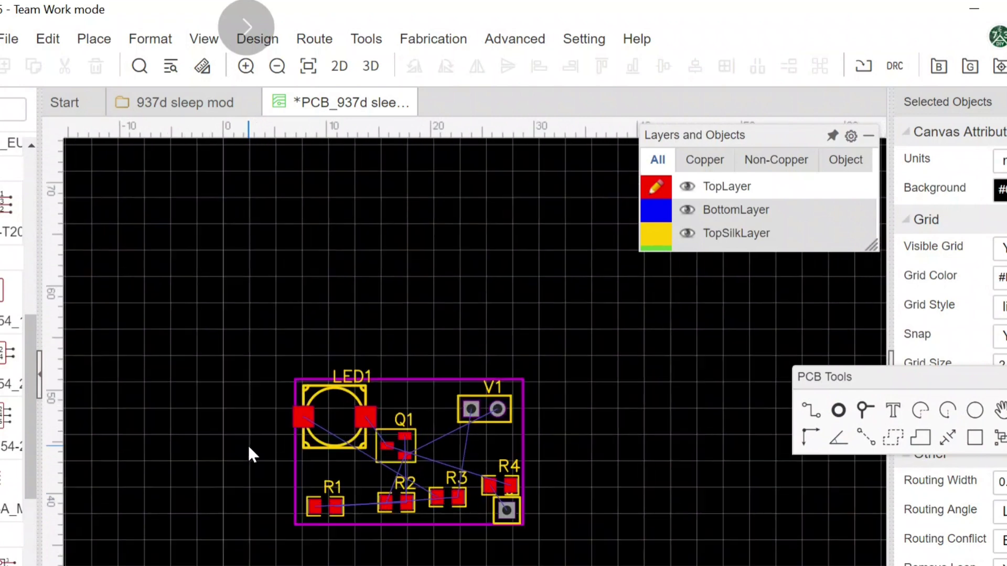
pyautogui.scroll(4, 247, 445)
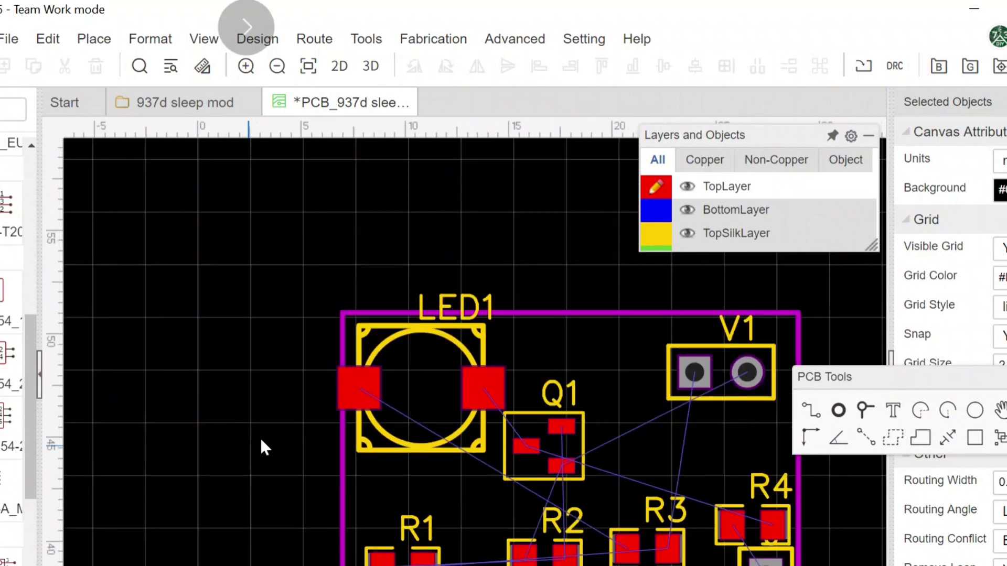
pyautogui.press('Left')
pyautogui.press('Right')
pyautogui.press('Right')
pyautogui.press('Right')
pyautogui.press('Right')
pyautogui.press('Right')
pyautogui.press('Right')
pyautogui.press('Right')
pyautogui.press('Right')
pyautogui.press('Right')
pyautogui.press('Right')
pyautogui.press('Right')
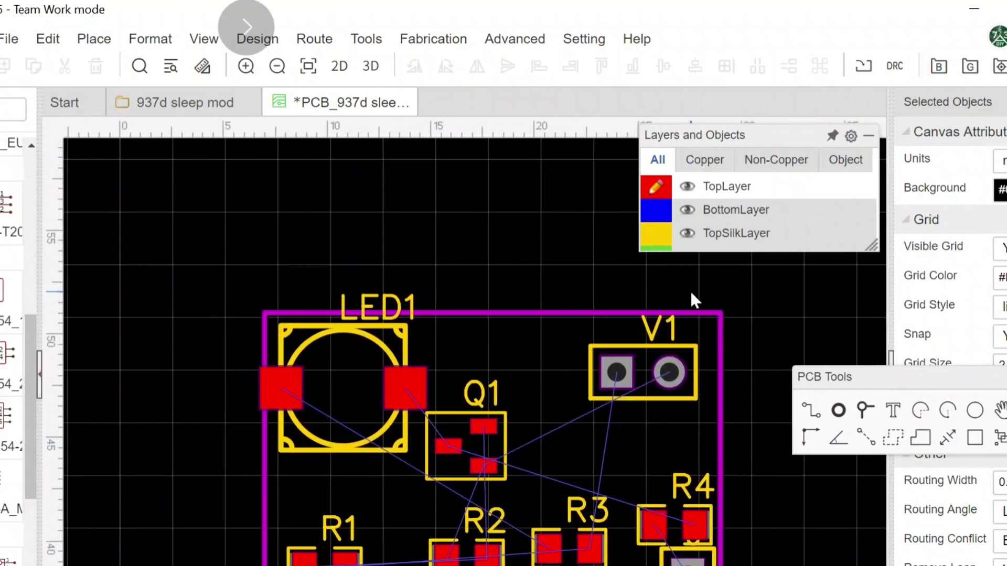
pyautogui.click(452, 440)
pyautogui.press('Up')
pyautogui.press('Up')
pyautogui.press('Up')
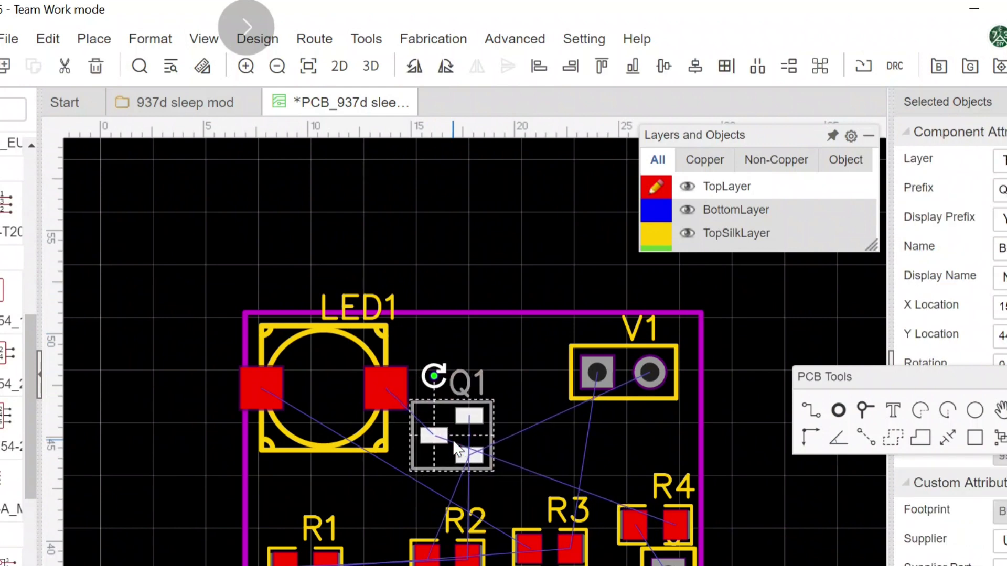
pyautogui.press('Right')
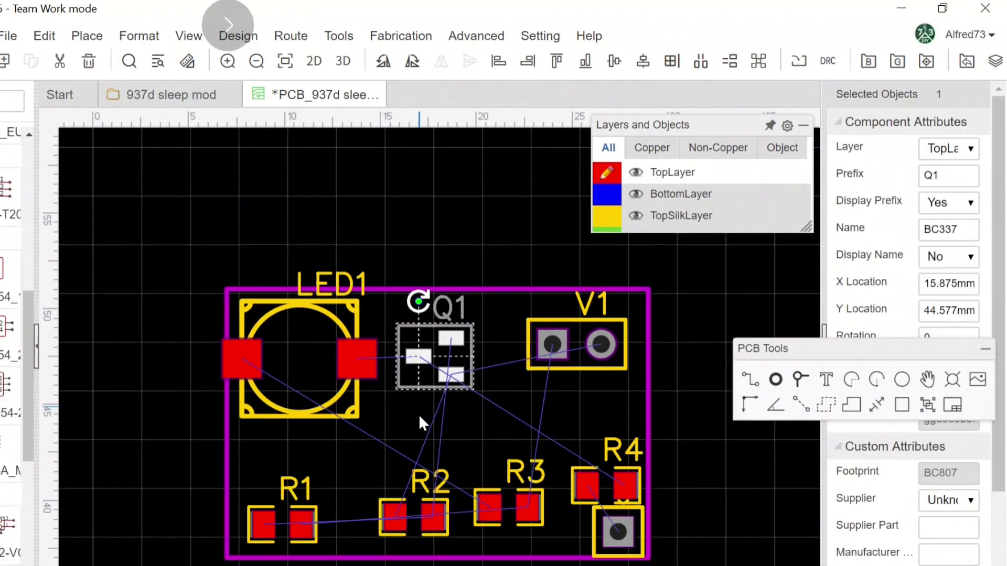
pyautogui.click(300, 516)
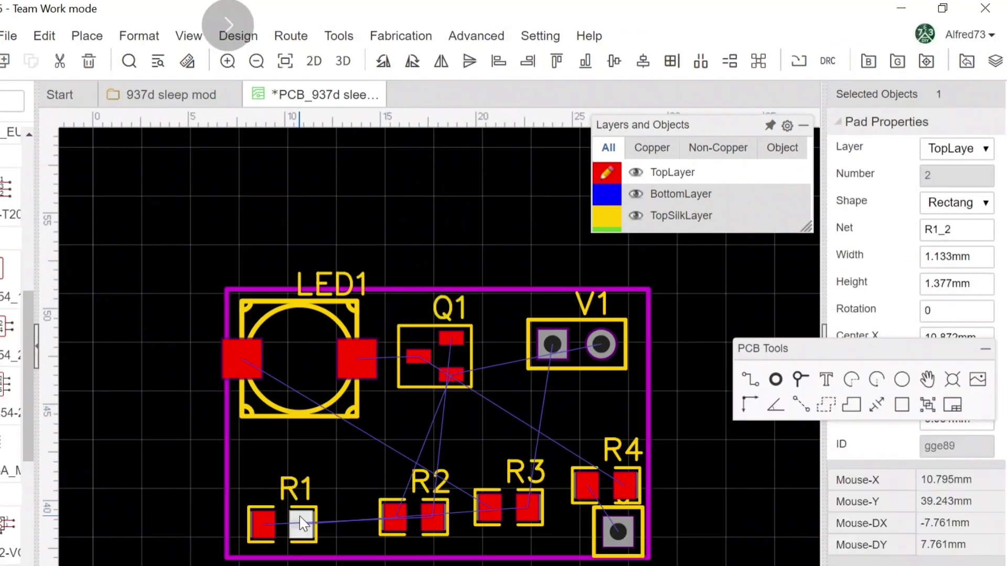
pyautogui.click(279, 517)
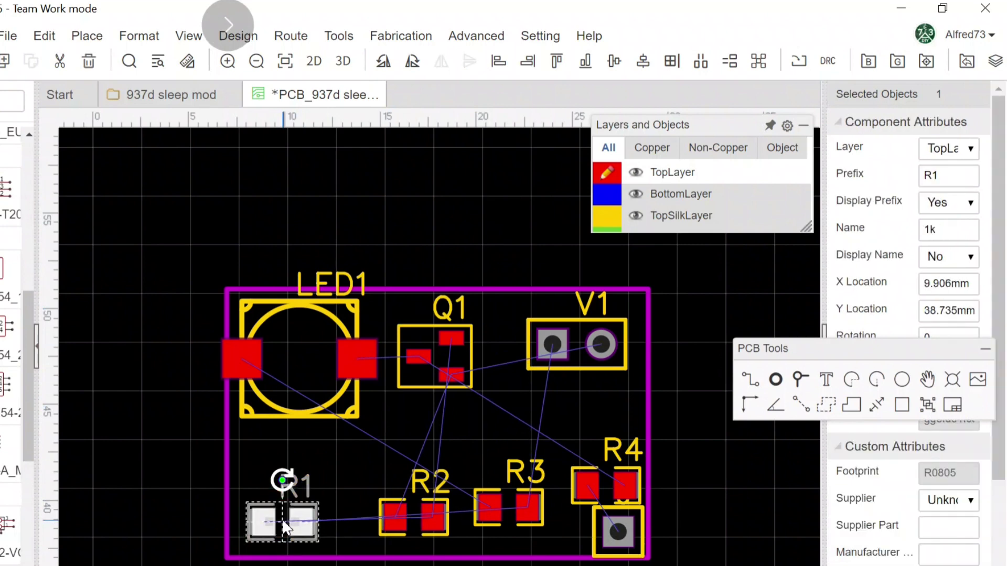
pyautogui.press('Up')
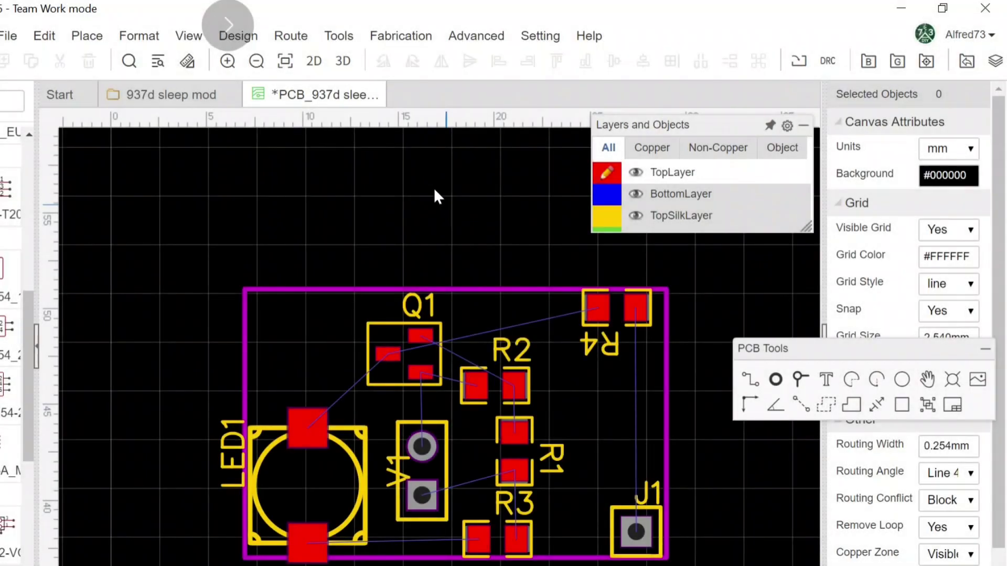
# Step: Auto-route the board with the cloud router on all layers and close the routing report
pyautogui.click(299, 36)
pyautogui.click(262, 55)
pyautogui.click(262, 55)
pyautogui.moveTo(283, 93)
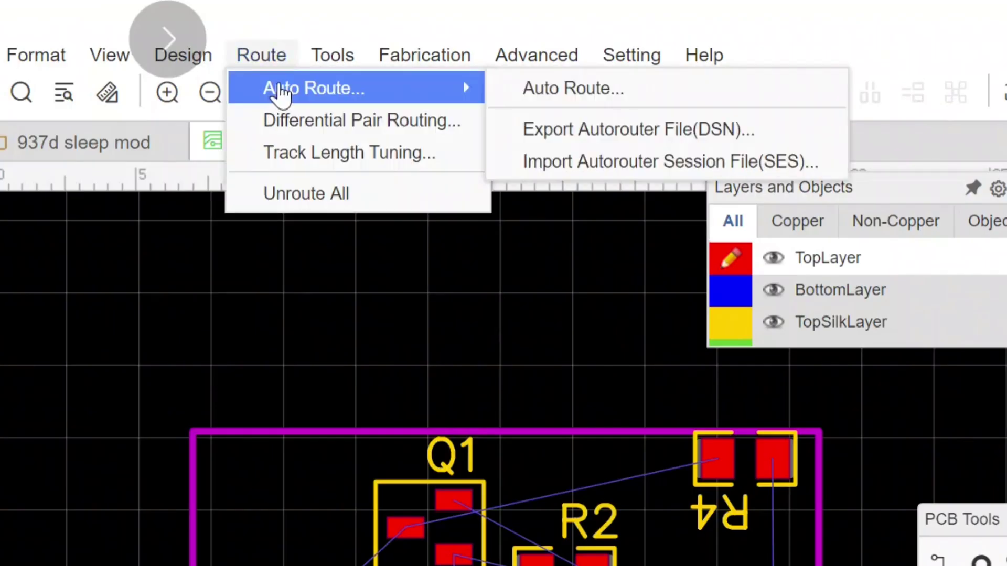
pyautogui.click(300, 88)
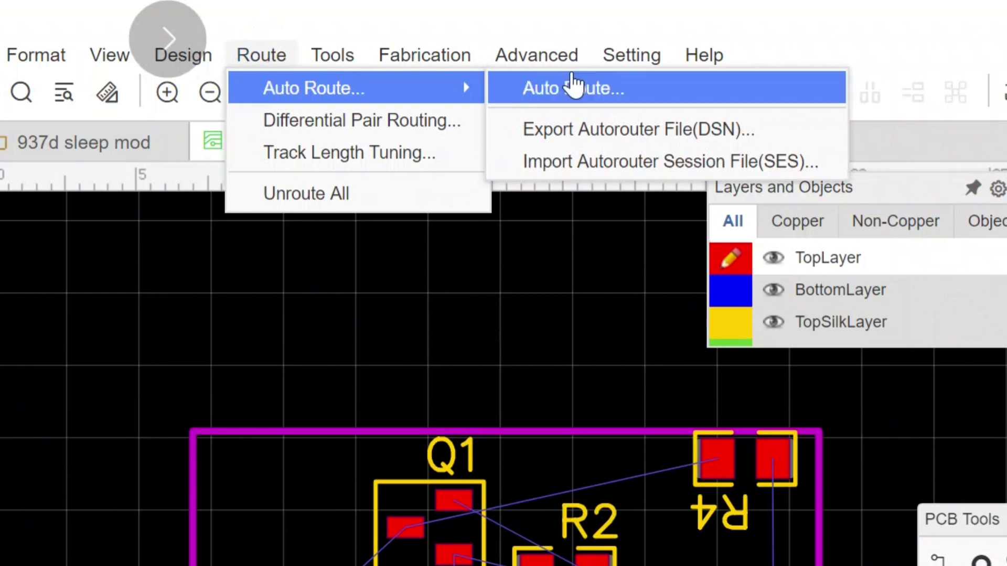
pyautogui.click(574, 88)
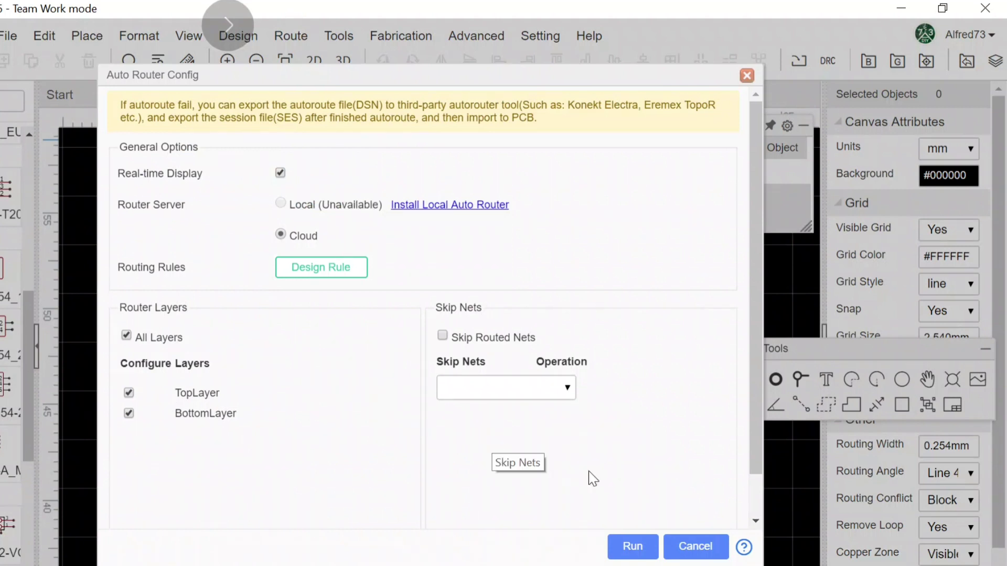
pyautogui.click(634, 546)
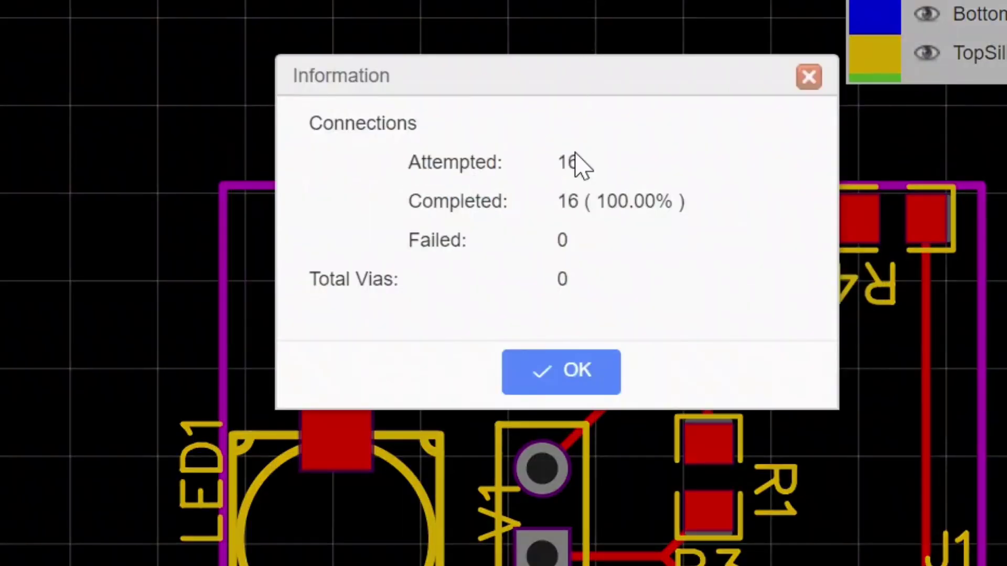
pyautogui.click(566, 377)
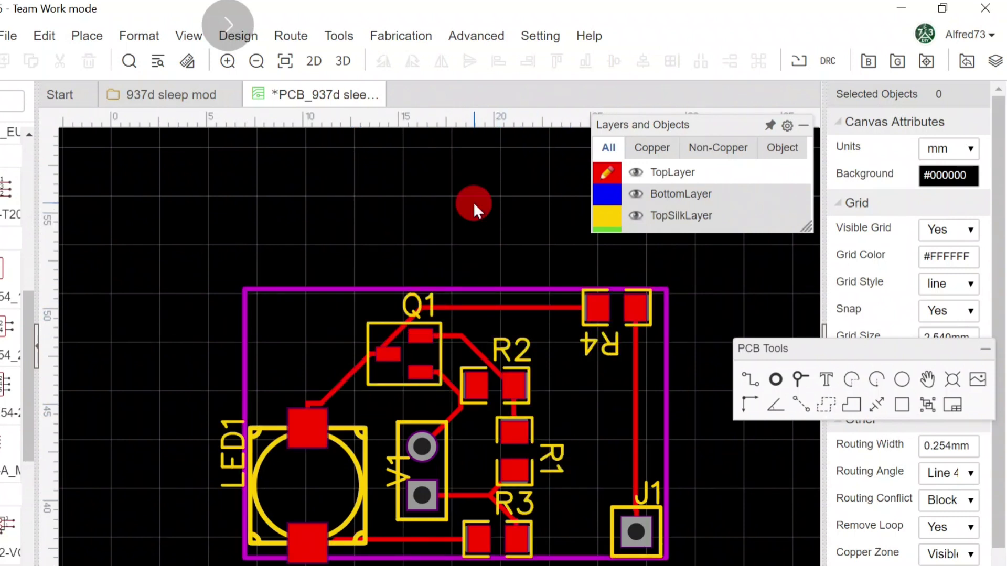
# Step: Save the routed PCB and close the JLCPCB website window
pyautogui.moveTo(8, 35)
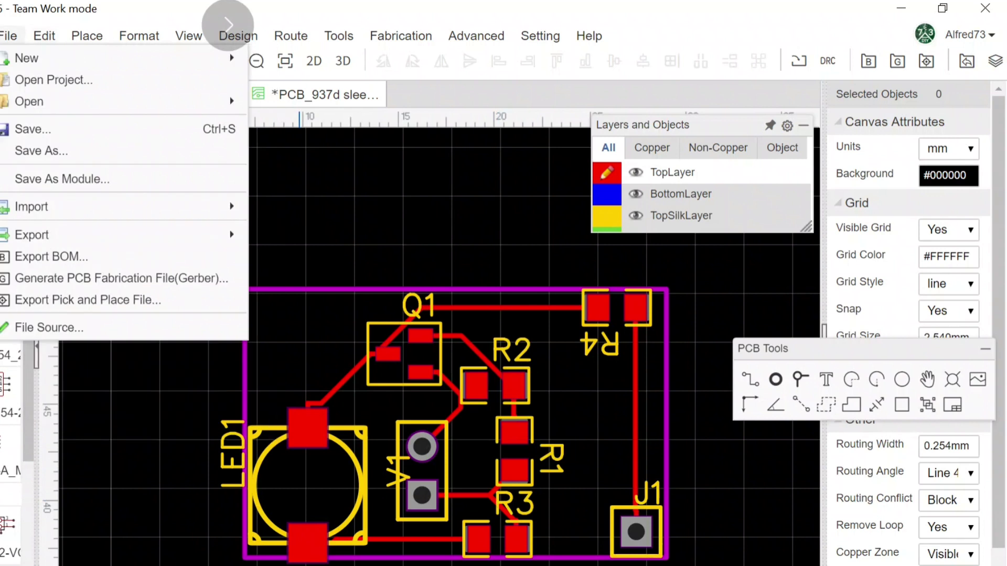
pyautogui.click(30, 128)
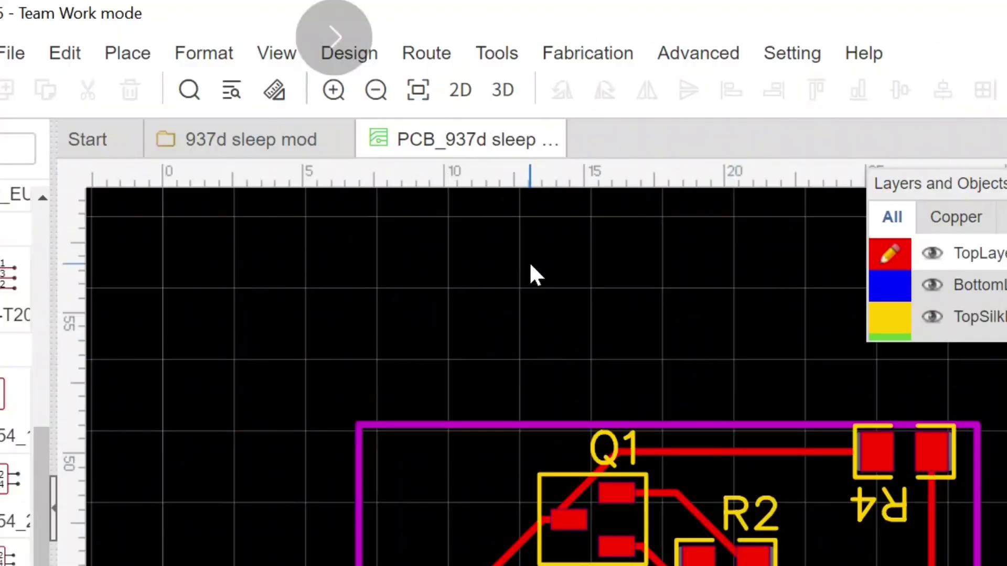
pyautogui.moveTo(601, 55)
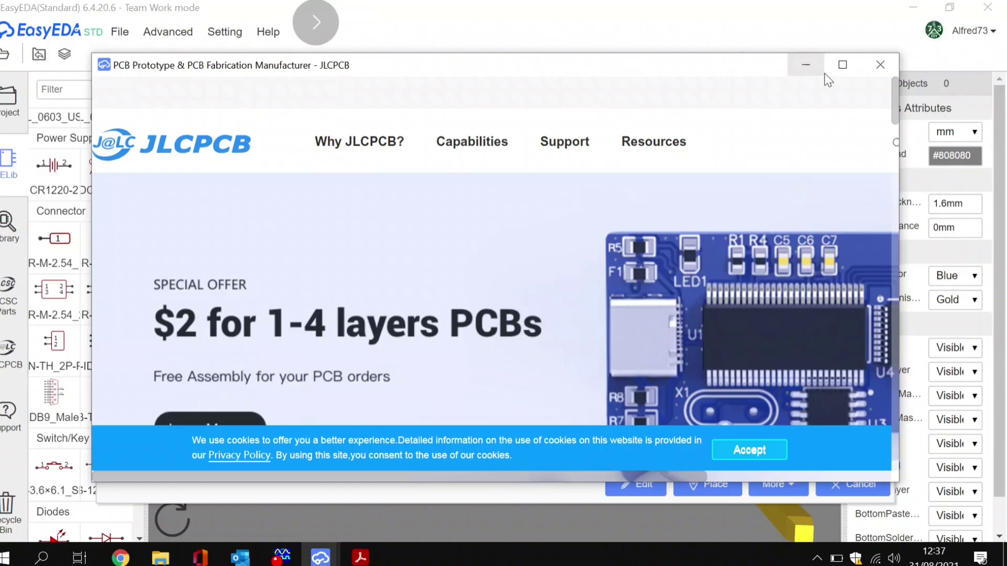
pyautogui.click(876, 59)
# Step: Export the PCB as a 1x black-on-white merged-layer PNG and save it as PCB_PCB_937d sleep mod_2021-08-31 in the 937d folder
pyautogui.click(120, 32)
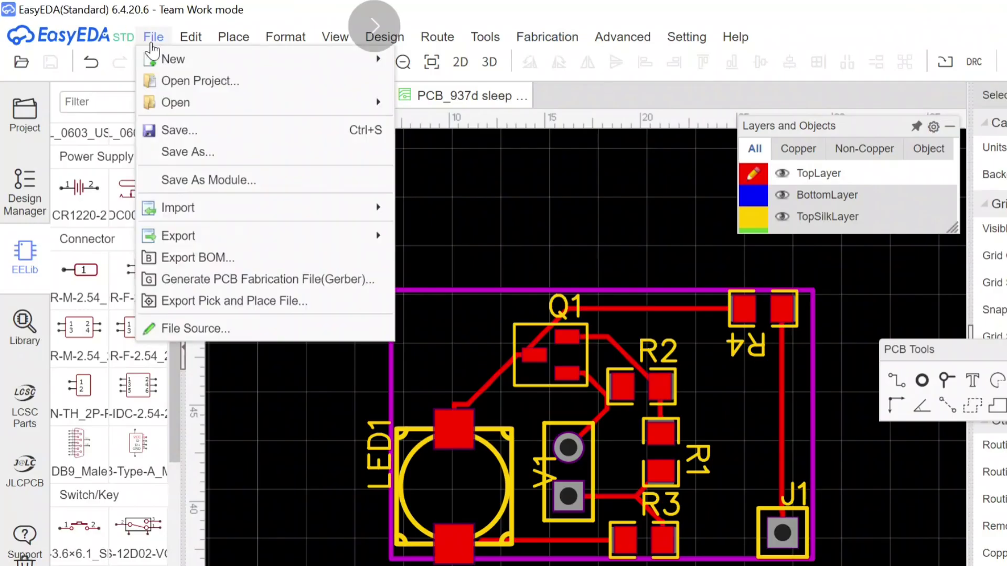
pyautogui.moveTo(216, 240)
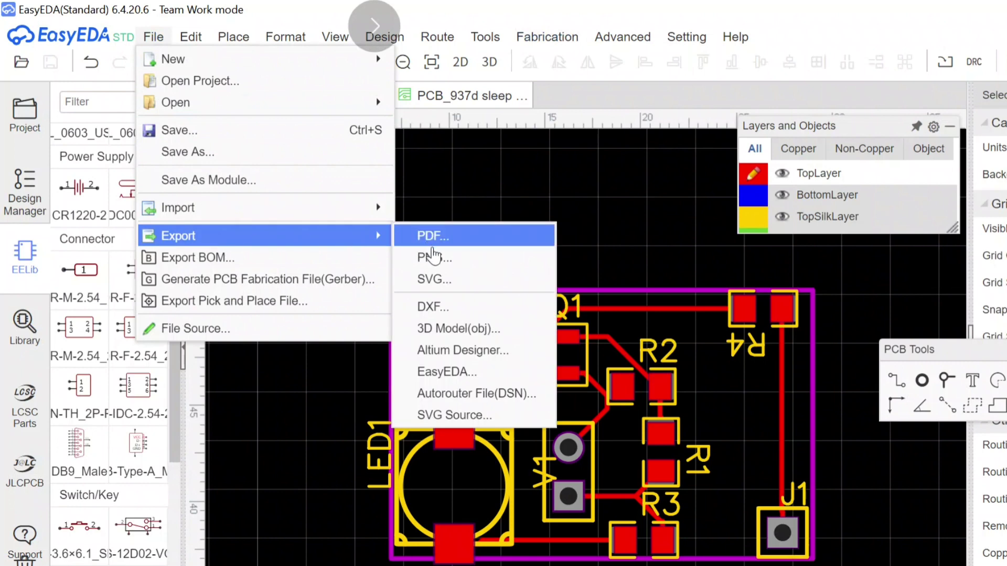
pyautogui.click(439, 258)
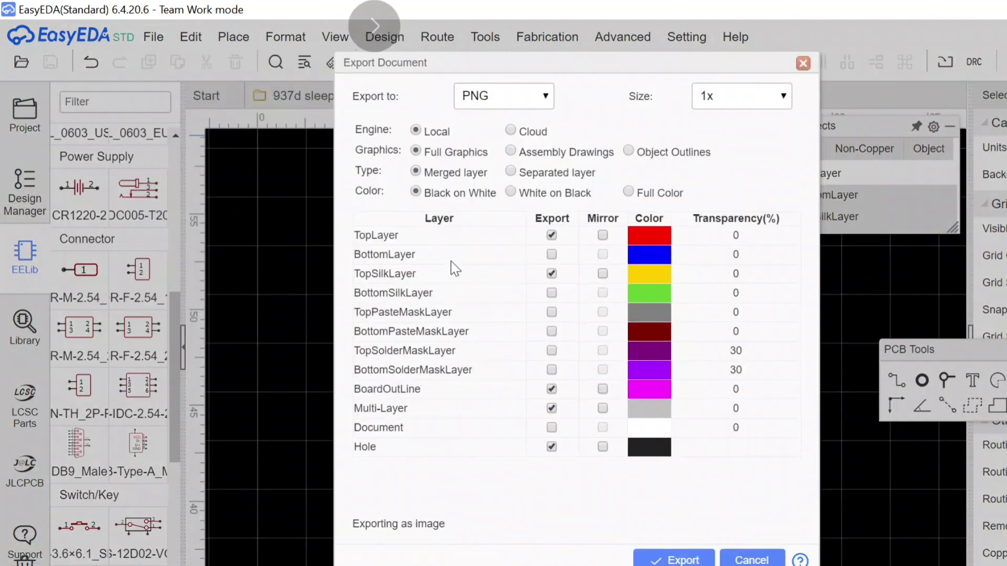
pyautogui.click(676, 558)
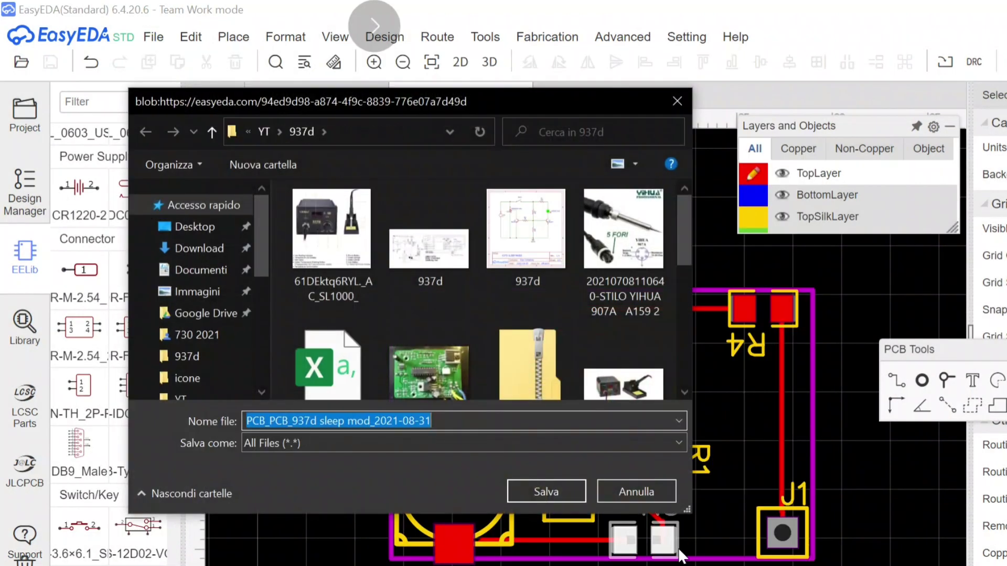
pyautogui.click(549, 496)
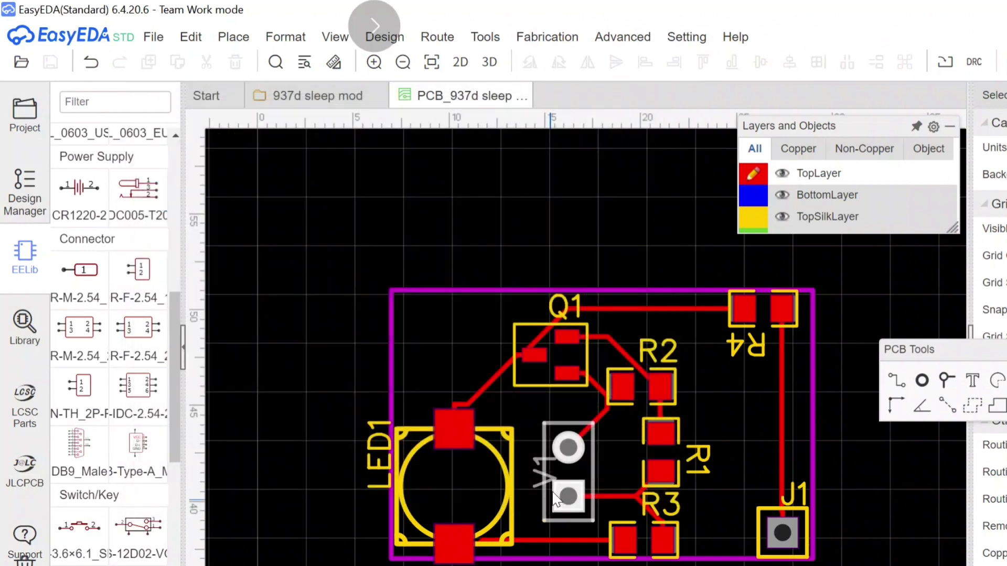
pyautogui.click(641, 253)
# Step: Open the 2D photo view of the PCB and examine the board and its component placement
pyautogui.click(460, 63)
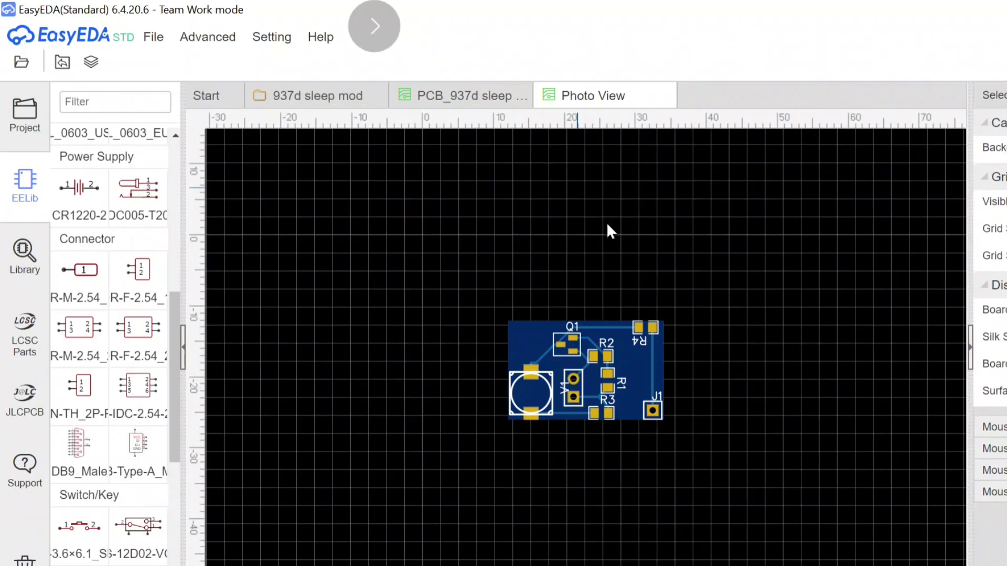
pyautogui.click(596, 278)
pyautogui.scroll(-2, 486, 291)
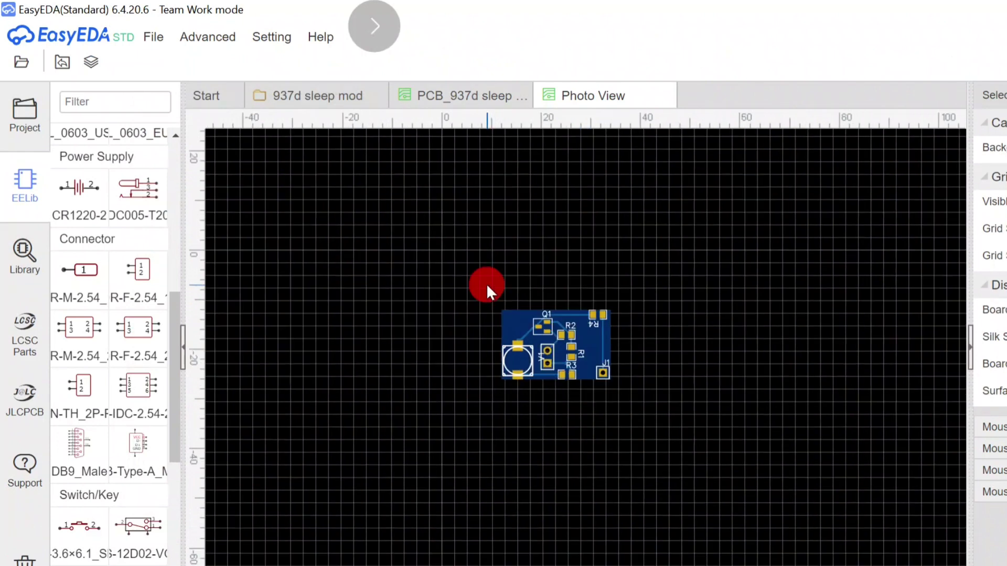
pyautogui.scroll(3, 487, 286)
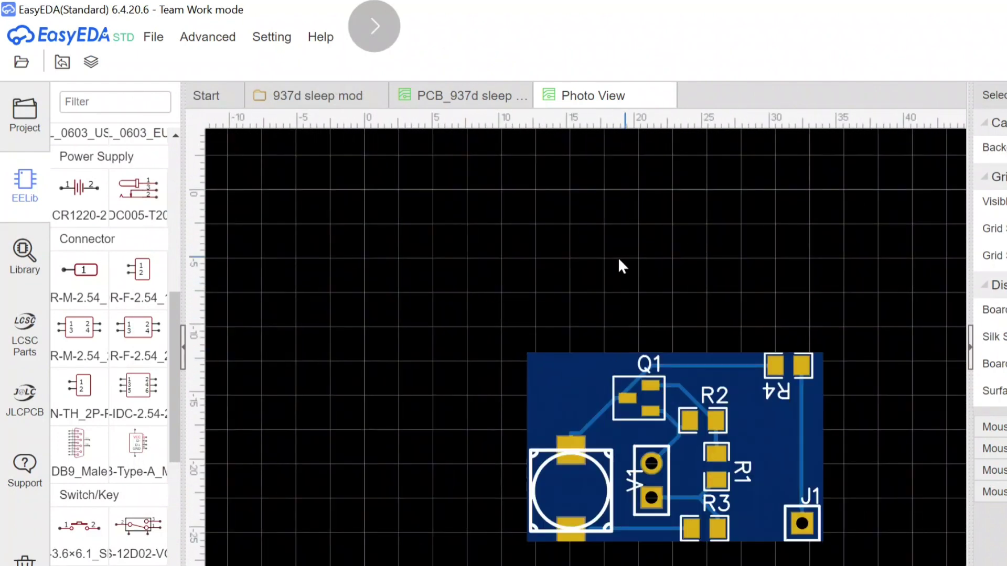
# Step: Open the 3D view from the PCB layout and turn the board to inspect it from above
pyautogui.click(490, 96)
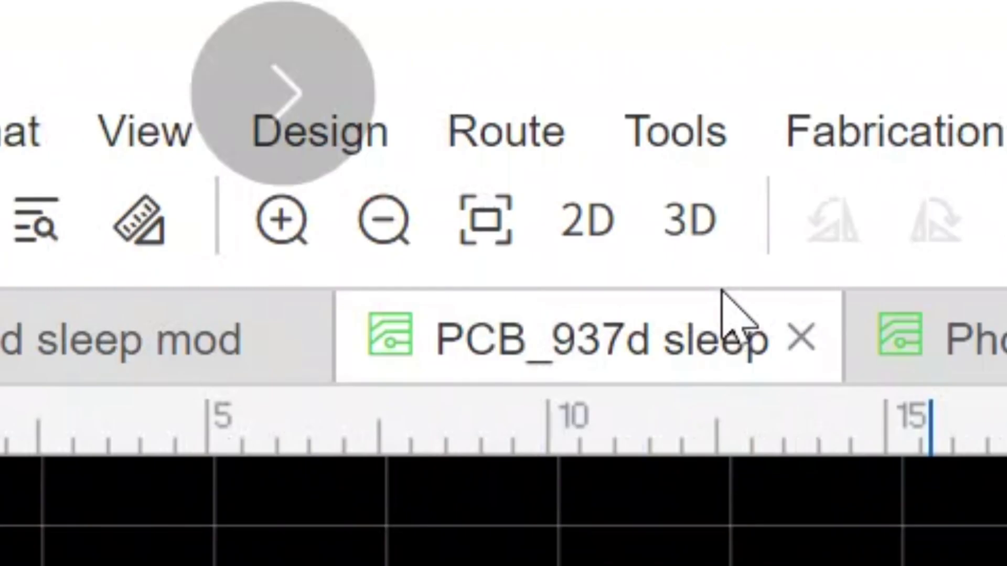
pyautogui.click(488, 63)
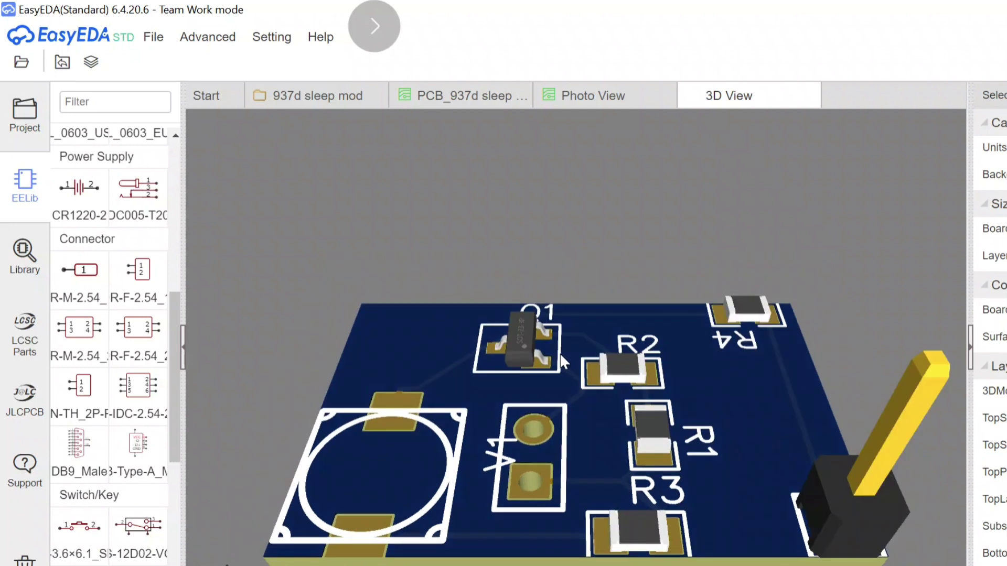
pyautogui.scroll(-2, 560, 358)
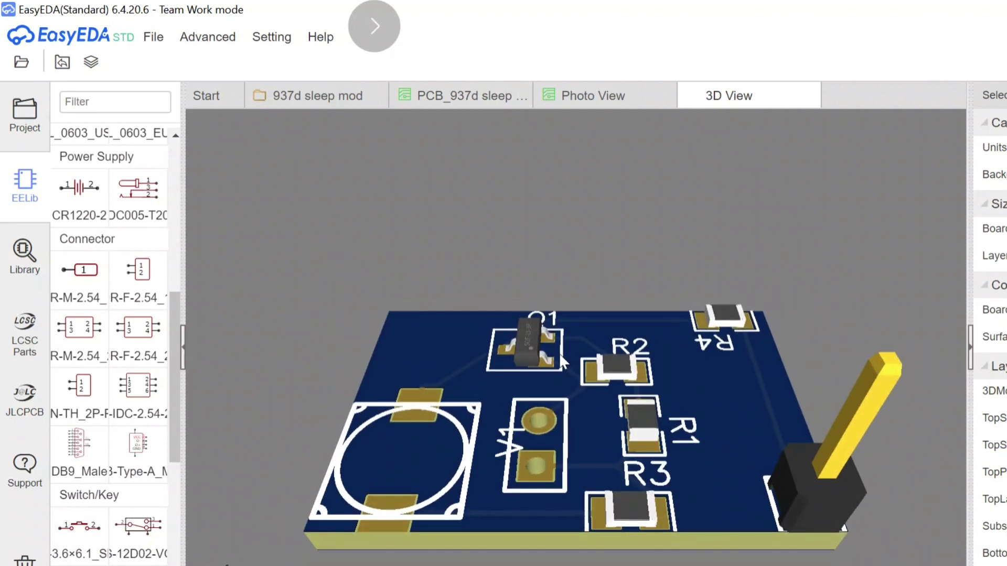
pyautogui.scroll(-1, 585, 450)
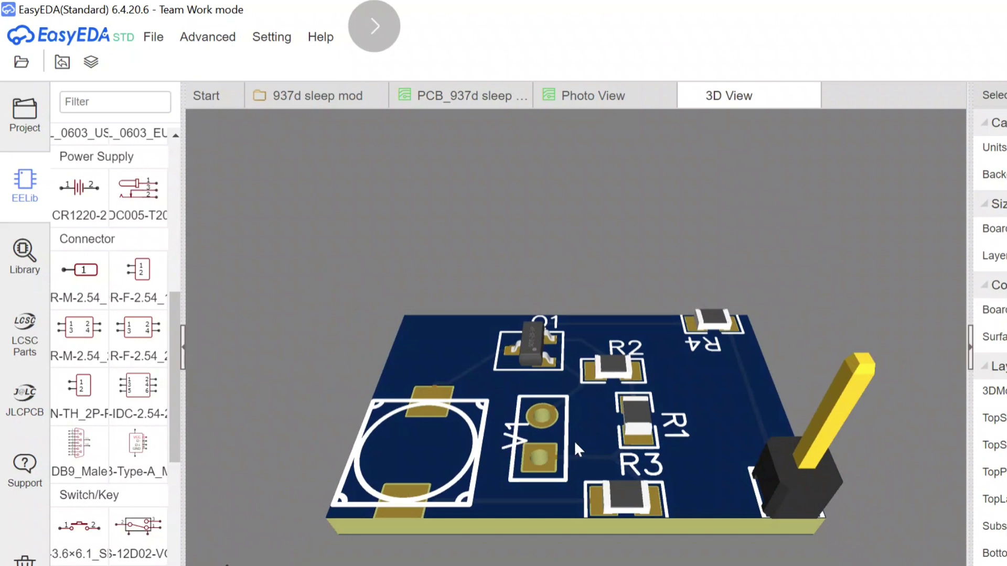
pyautogui.moveTo(511, 477); pyautogui.dragTo(68, 341)
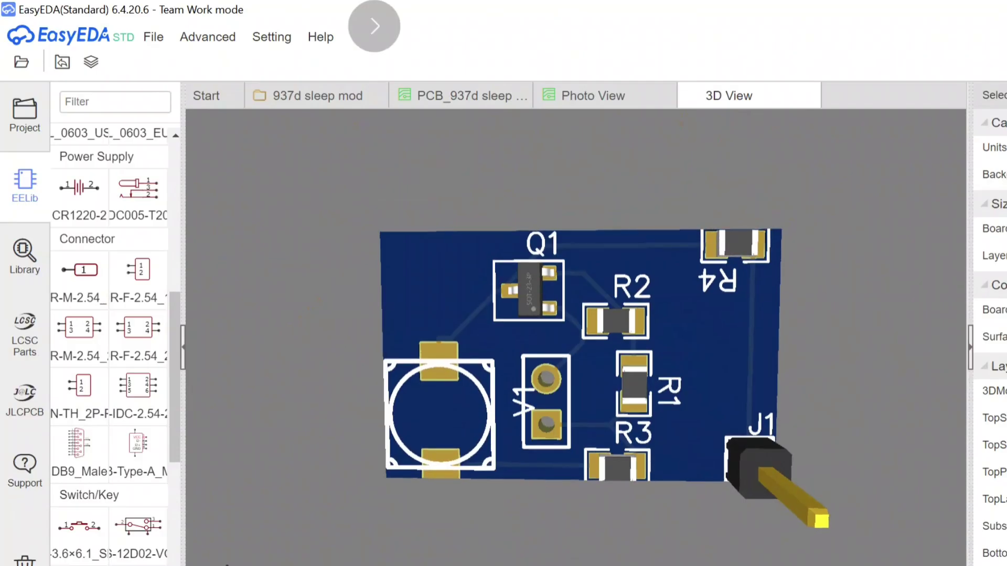
pyautogui.moveTo(506, 565); pyautogui.dragTo(509, 565)
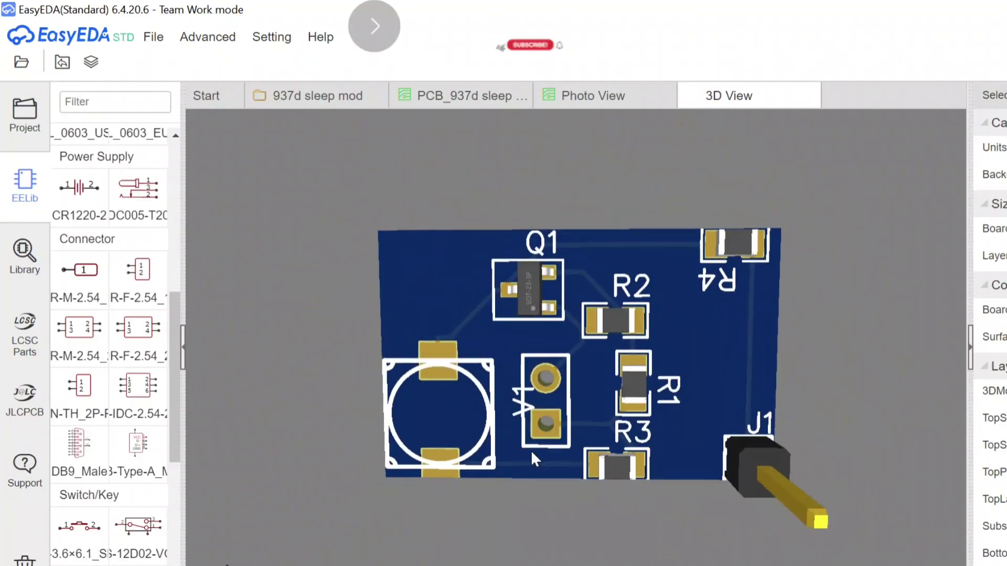
# Step: Inspect the mounted components and pads up close in the 3D view, viewing them from different angles
pyautogui.scroll(5, 553, 381)
pyautogui.scroll(-2, 555, 384)
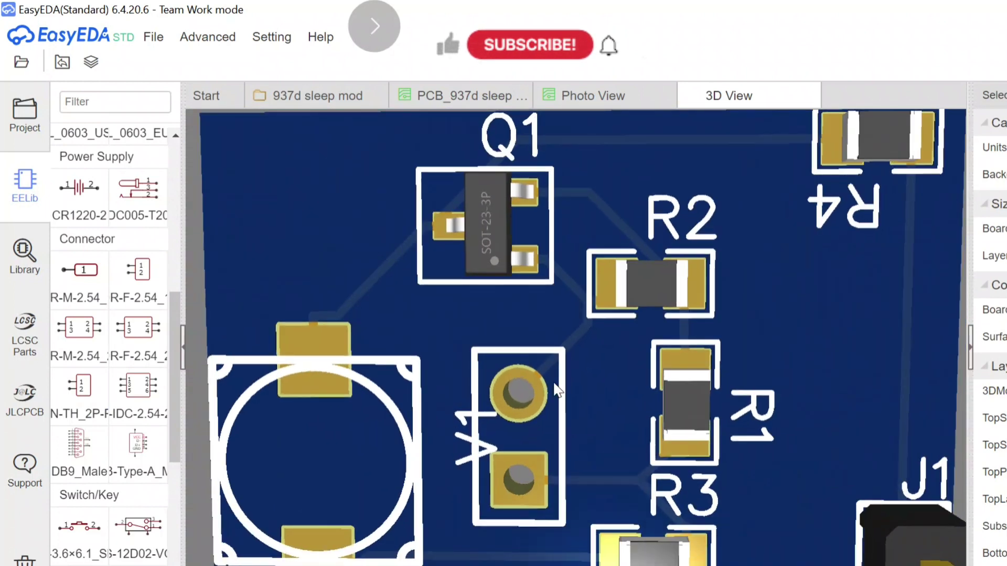
pyautogui.scroll(-1, 555, 383)
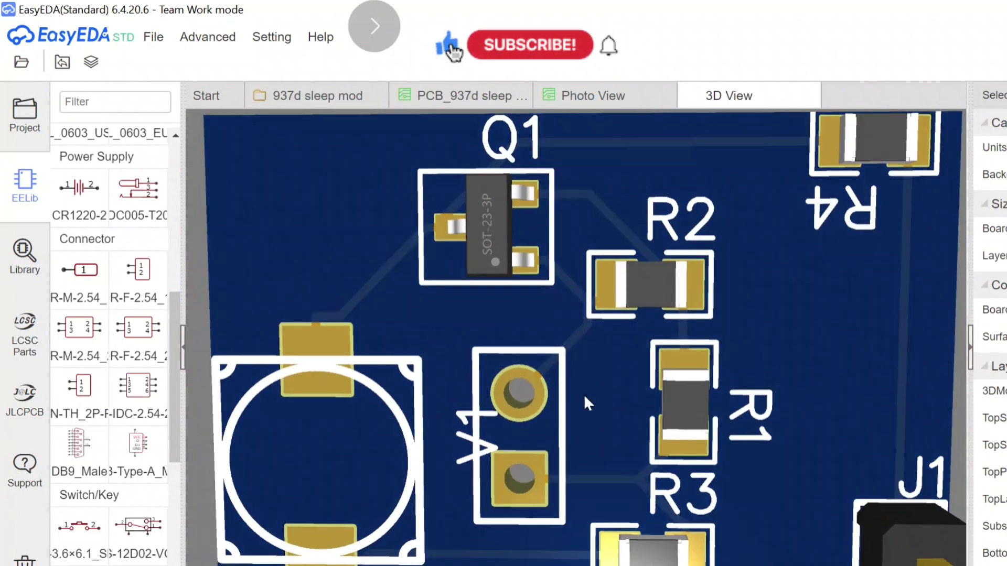
pyautogui.scroll(-3, 586, 344)
pyautogui.scroll(4, 586, 344)
pyautogui.scroll(-1, 585, 340)
pyautogui.moveTo(609, 372); pyautogui.dragTo(515, 304)
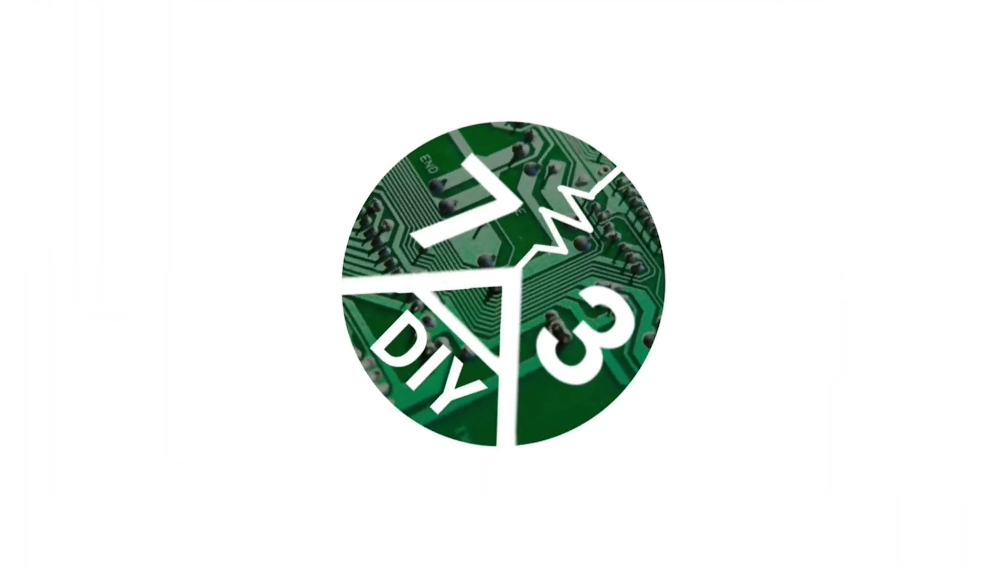